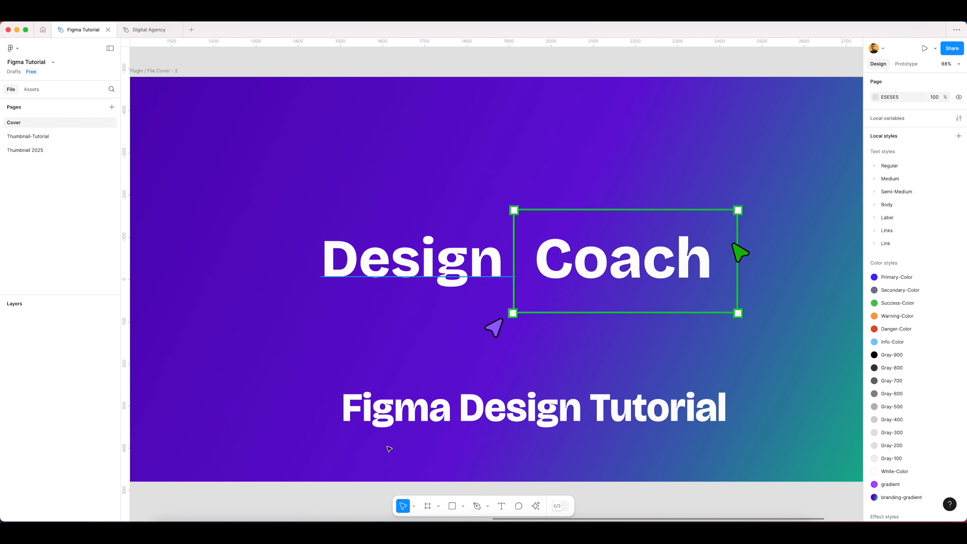
# - Switch to the Digital Agency file and review the local variables on its Design System page
pyautogui.click(148, 30)
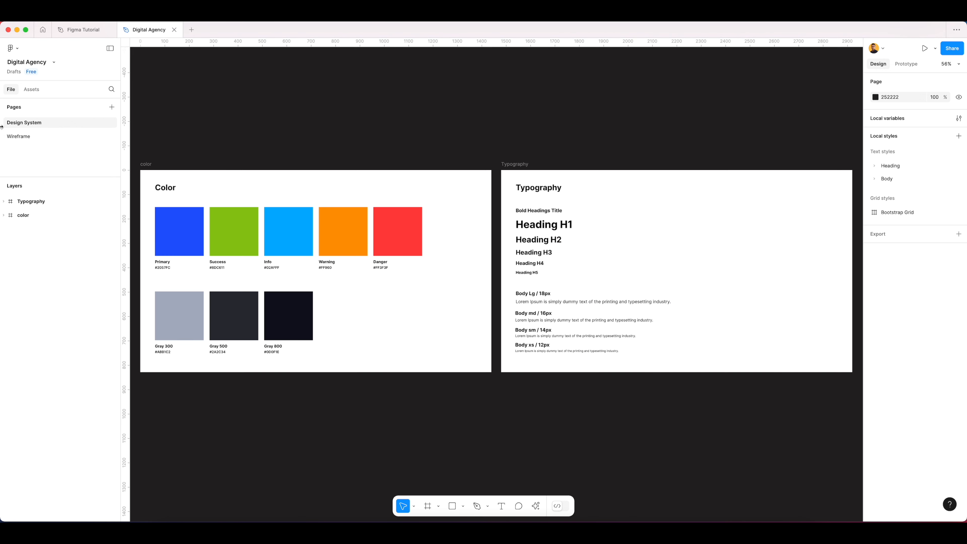
pyautogui.click(958, 118)
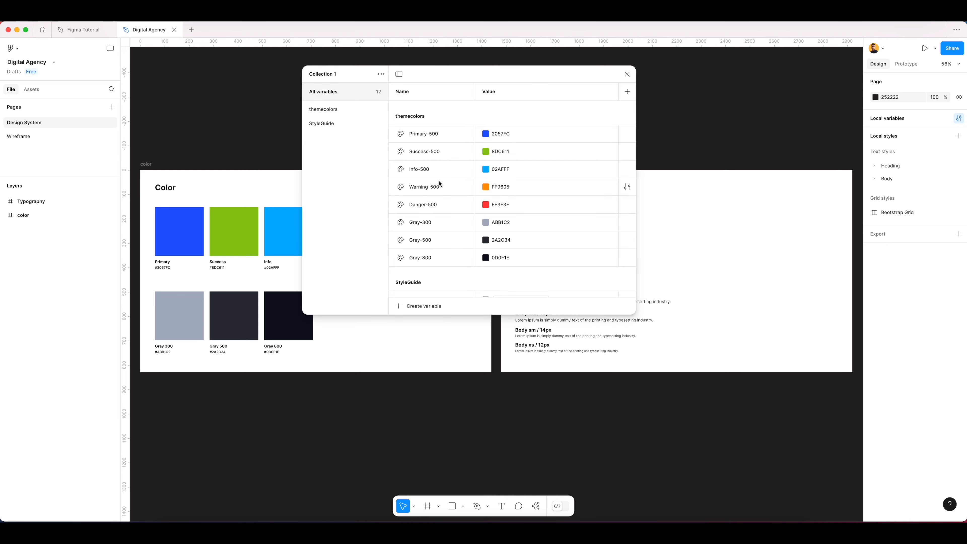
pyautogui.click(627, 74)
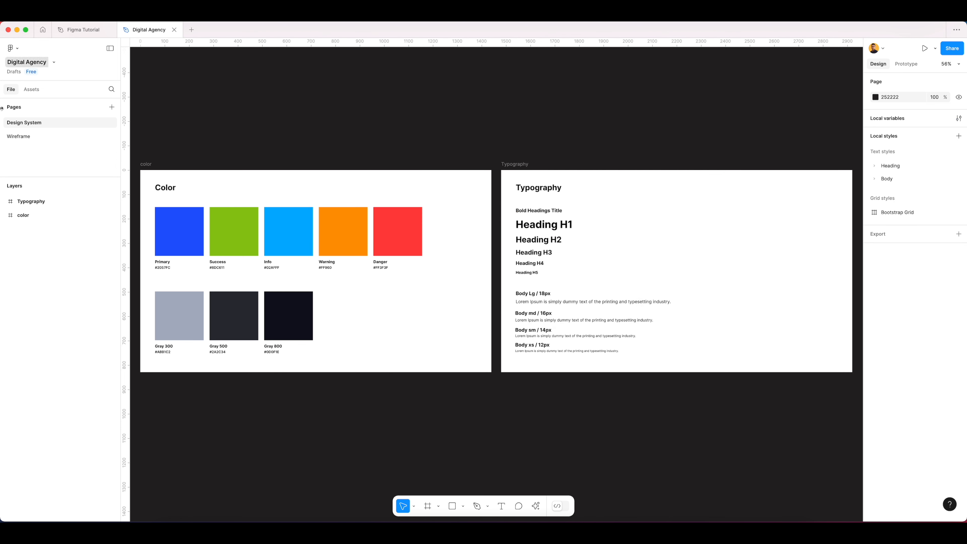
# - On the Wireframe page, select and copy the header frame holding the DesignAgency logo and navigation
pyautogui.click(27, 137)
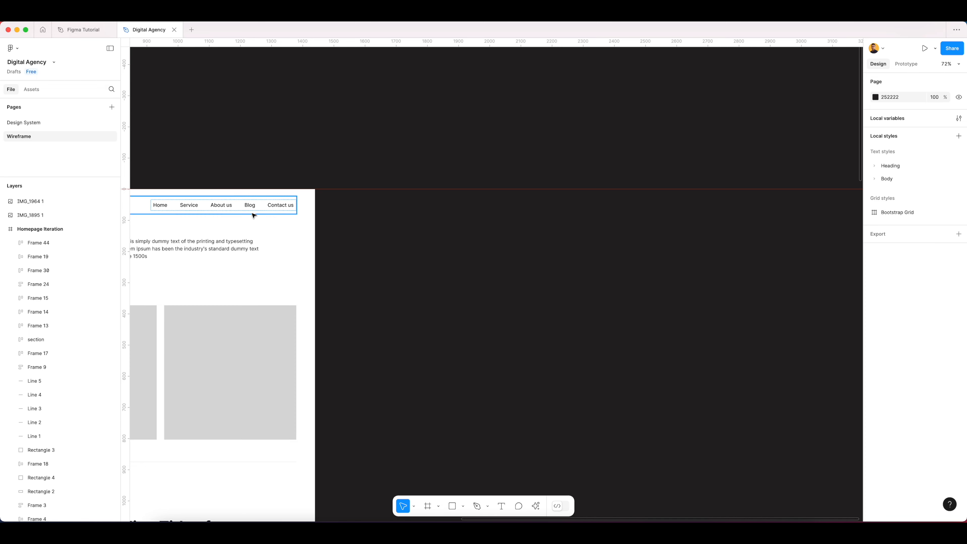
pyautogui.hscroll(-10, 253, 213)
pyautogui.click(313, 210)
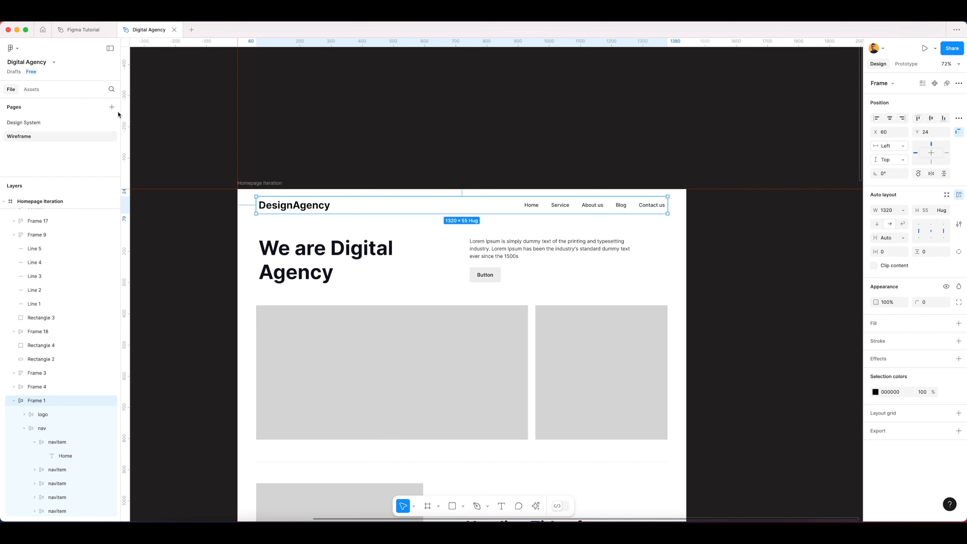
# - Add a new page named Components to the file
pyautogui.click(112, 107)
pyautogui.write('Com')
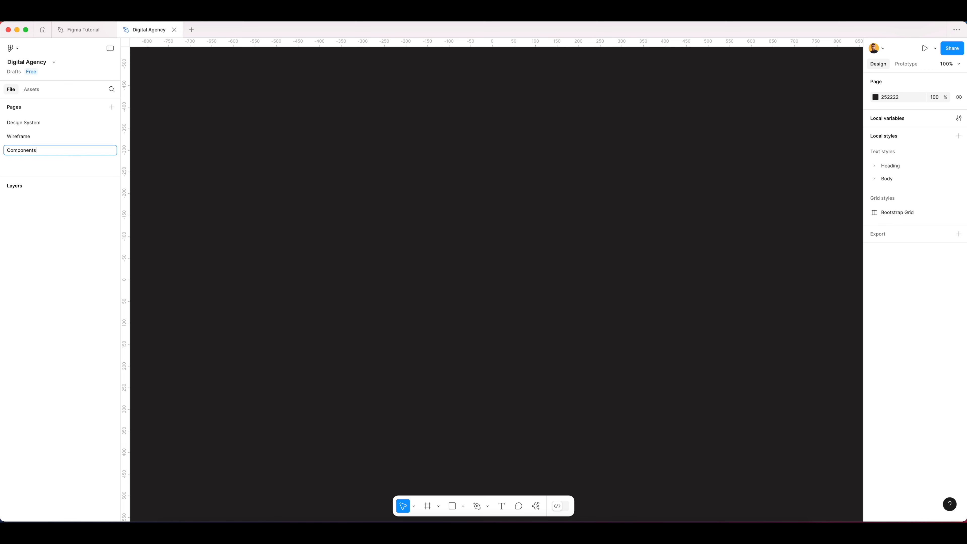
pyautogui.write('ponents')
pyautogui.press('Return')
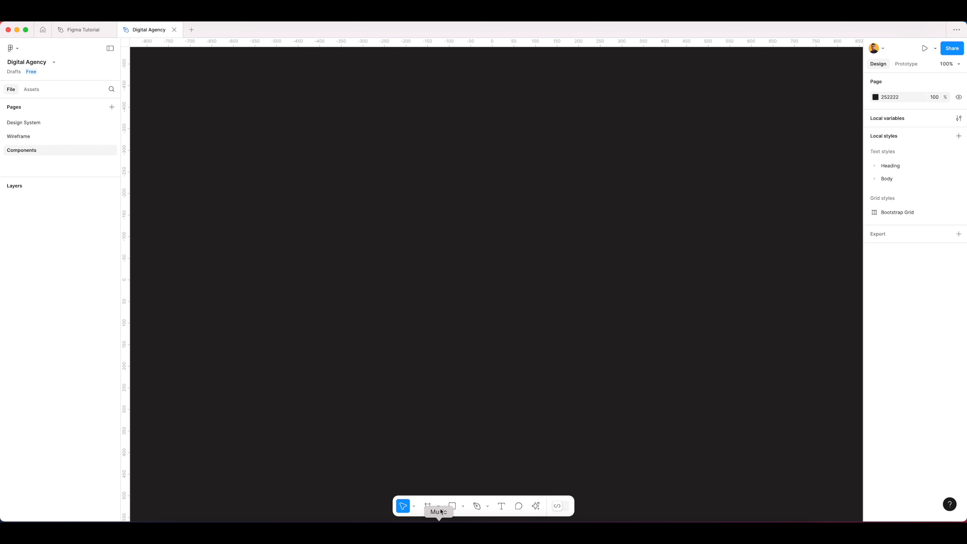
# - Create a 1440 × 1024 frame on the Components page using the Desktop preset
pyautogui.click(427, 506)
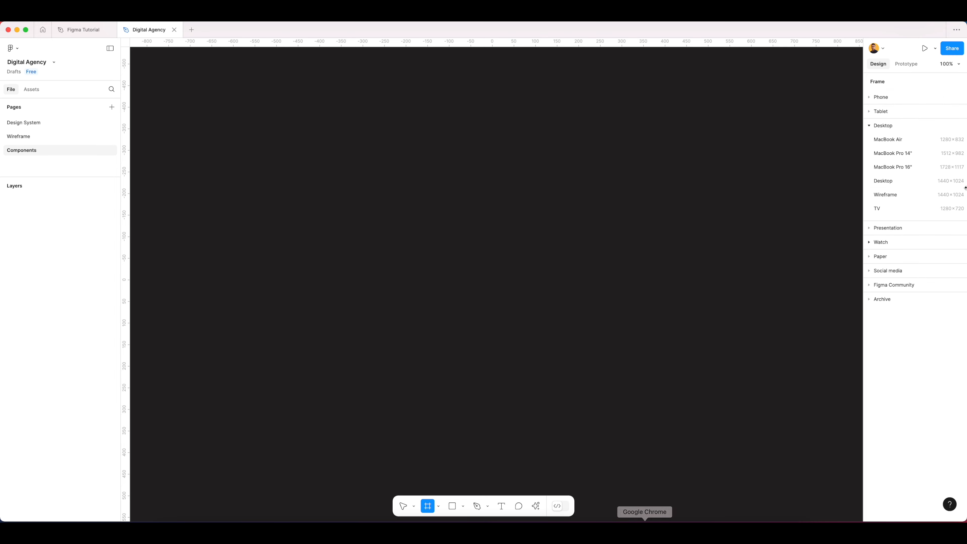
pyautogui.click(889, 180)
pyautogui.click(181, 170)
pyautogui.scroll(-5, 697, 272)
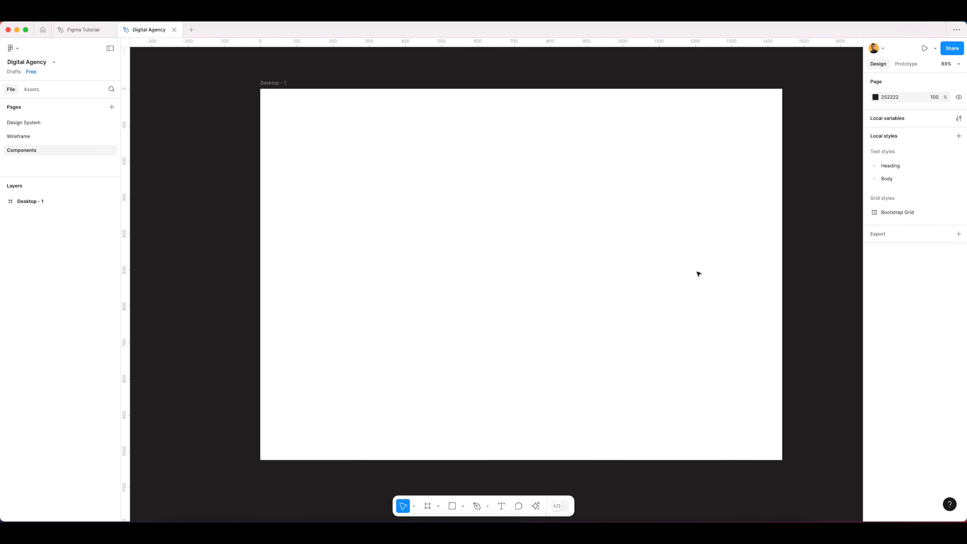
# - Paste the copied header frame and place it over the upper part of the Desktop frame
pyautogui.moveTo(580, 216); pyautogui.dragTo(554, 274)
pyautogui.press('cmd+v')
pyautogui.moveTo(479, 285); pyautogui.dragTo(531, 222)
pyautogui.click(552, 262)
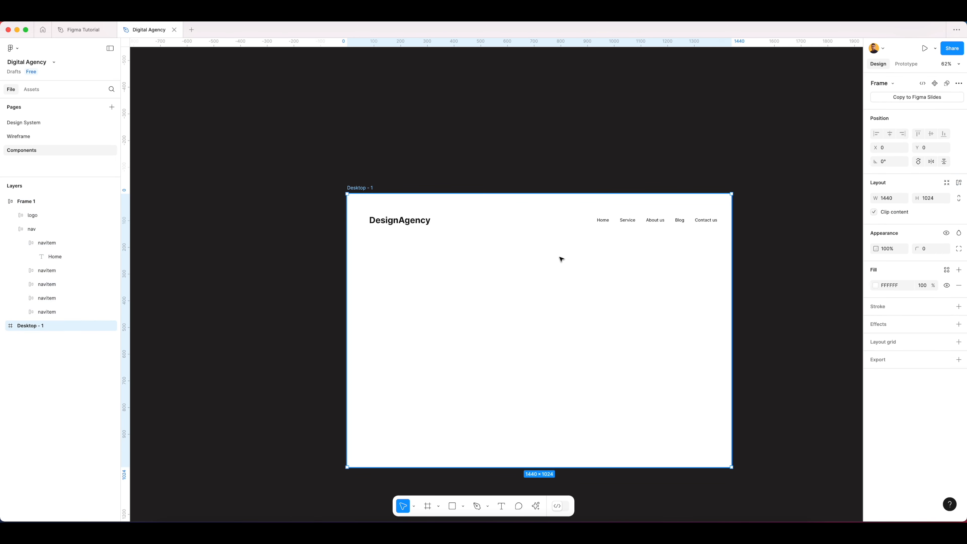
pyautogui.scroll(5, 567, 259)
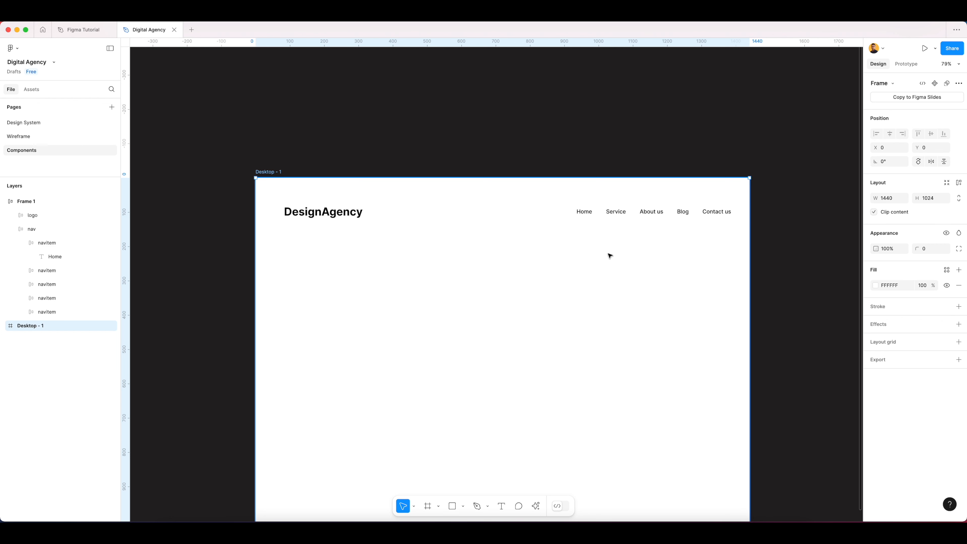
# - Move the DesignAgency logo out of the header onto the Desktop frame and turn it into a component
pyautogui.click(323, 212)
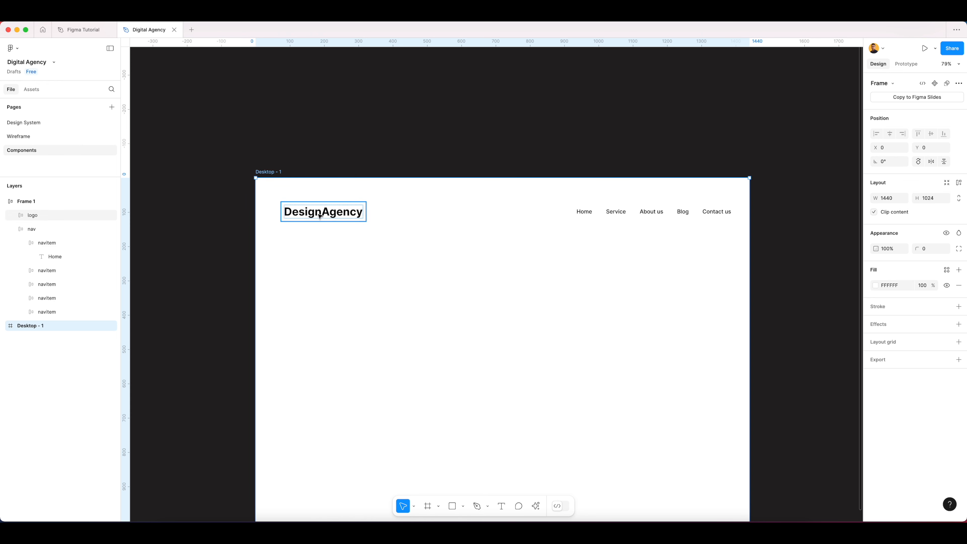
pyautogui.moveTo(320, 216); pyautogui.dragTo(354, 295)
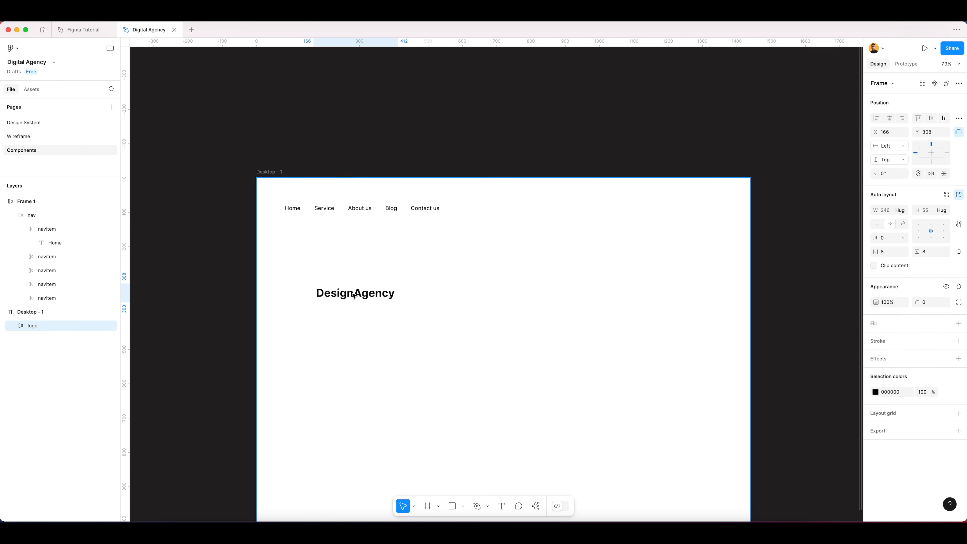
pyautogui.rightClick(354, 295)
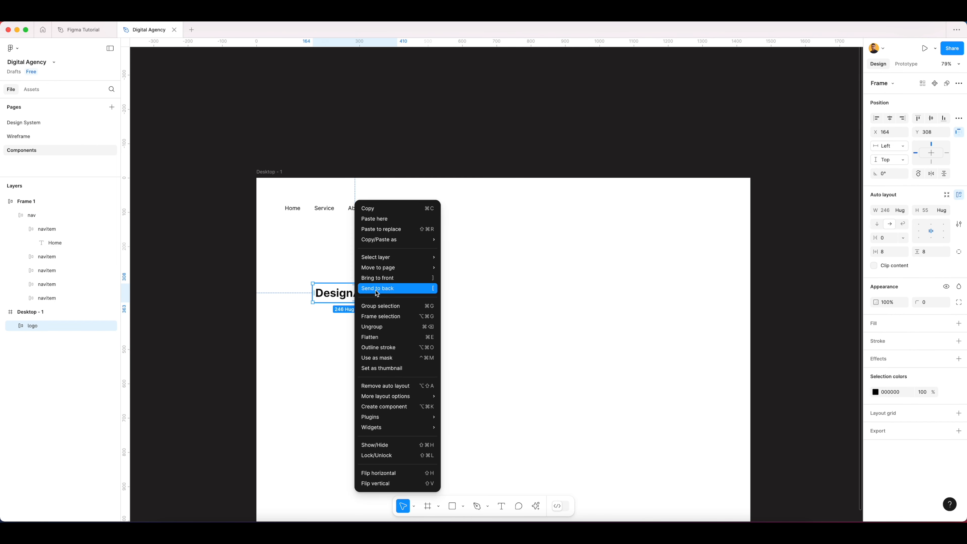
pyautogui.click(400, 407)
pyautogui.click(527, 265)
pyautogui.moveTo(381, 300); pyautogui.dragTo(364, 281)
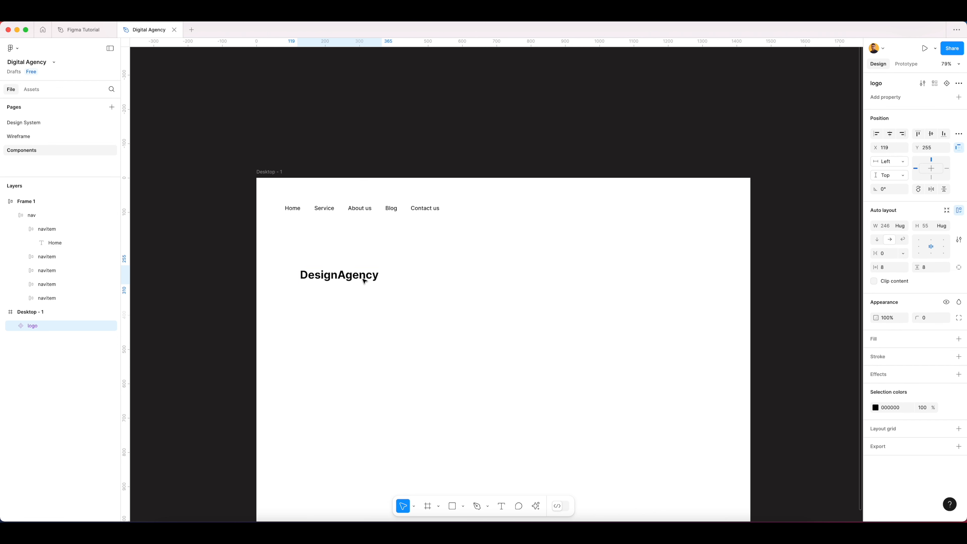
# - Pull the Home nav item out of the header onto the Desktop frame and make it a component
pyautogui.doubleClick(298, 212)
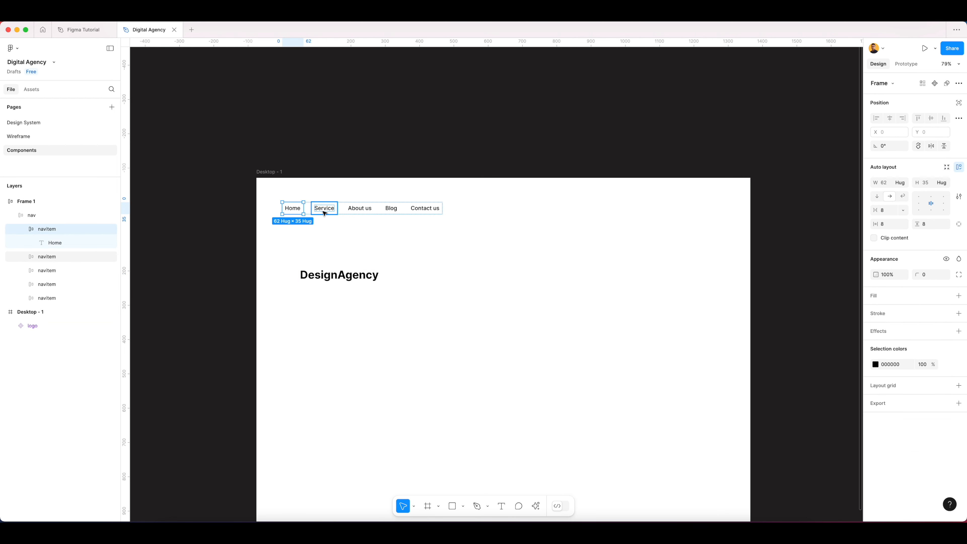
pyautogui.moveTo(294, 210); pyautogui.dragTo(504, 259)
pyautogui.scroll(5, 505, 289)
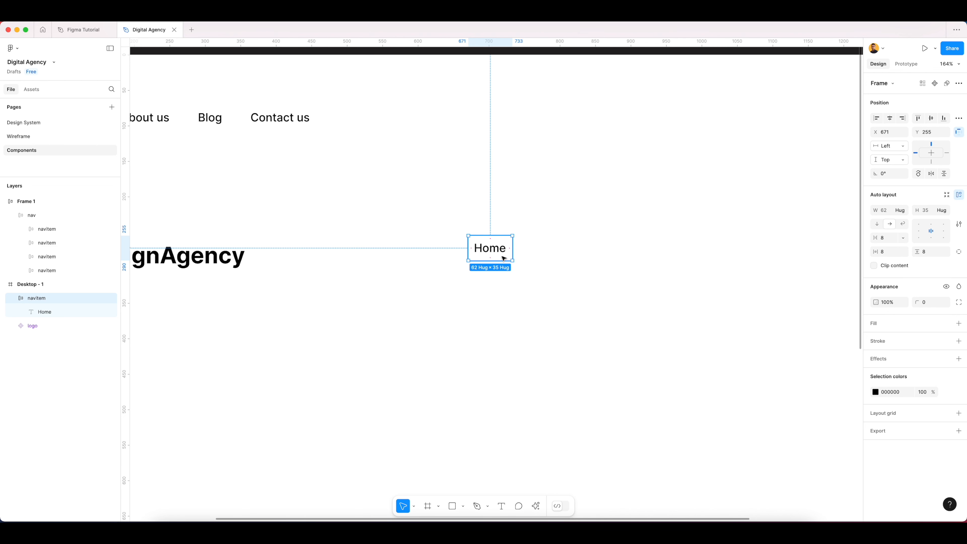
pyautogui.rightClick(499, 252)
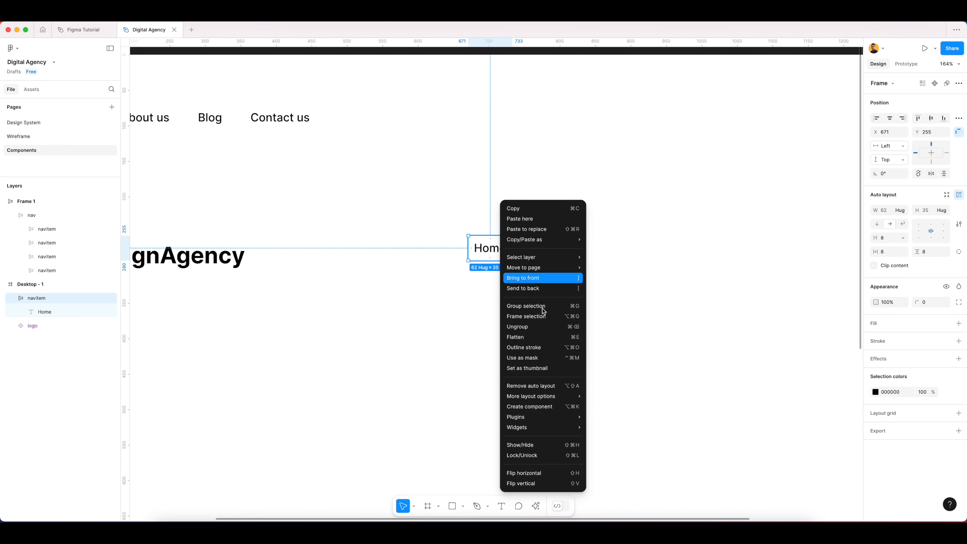
pyautogui.click(543, 408)
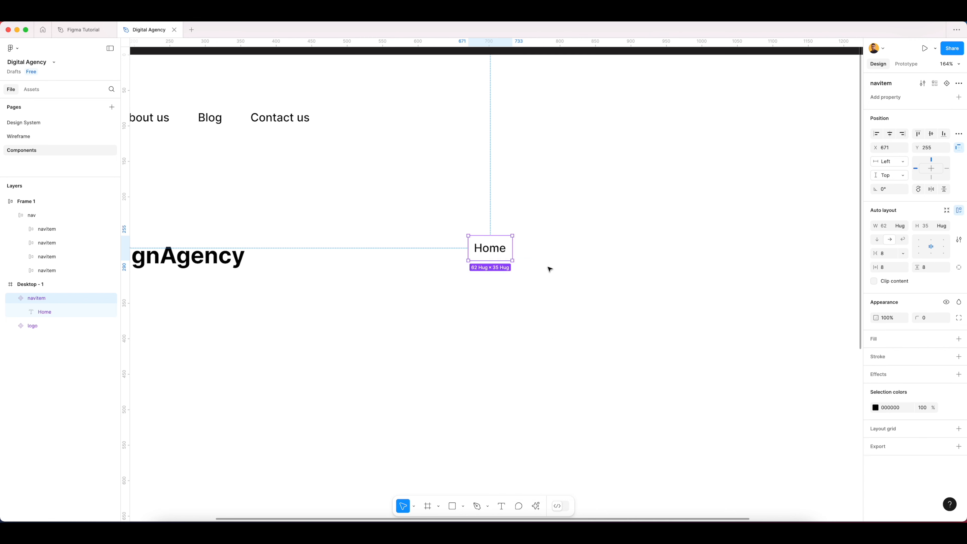
# - Duplicate the Home component into two test instances beside it and delete them
pyautogui.moveTo(501, 248); pyautogui.dragTo(731, 283)
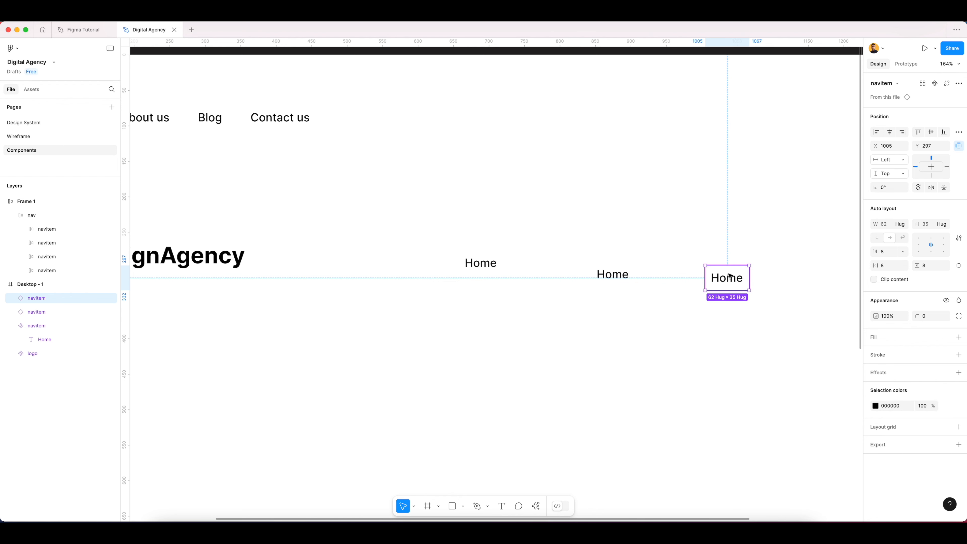
pyautogui.moveTo(779, 250); pyautogui.dragTo(611, 332)
pyautogui.press('Delete')
# - Add a text property named NavText with the default value NavText to the navitem component
pyautogui.click(497, 275)
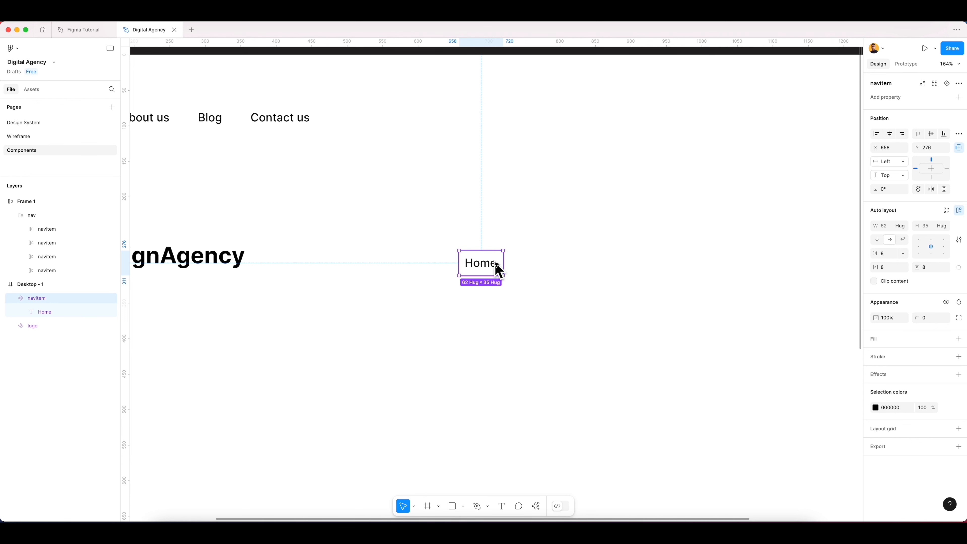
pyautogui.click(958, 97)
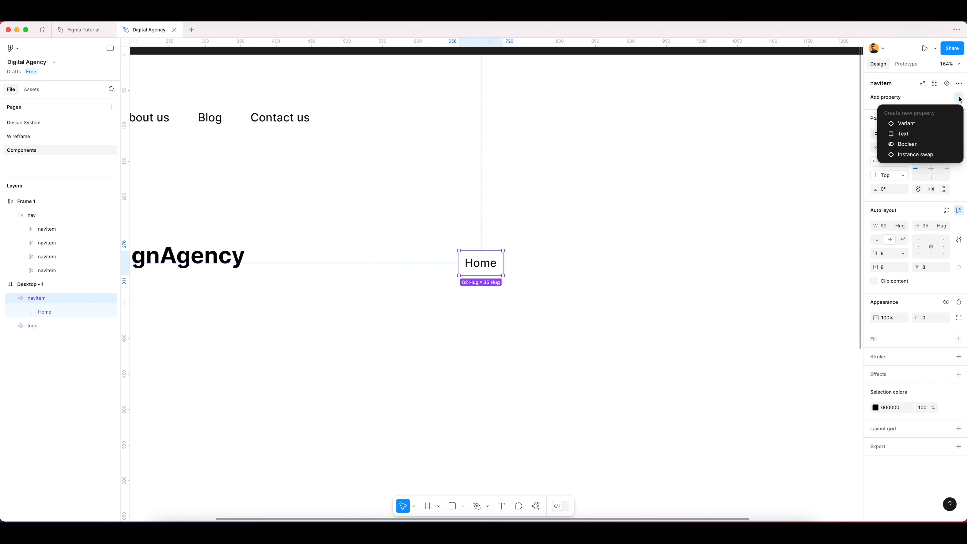
pyautogui.click(911, 138)
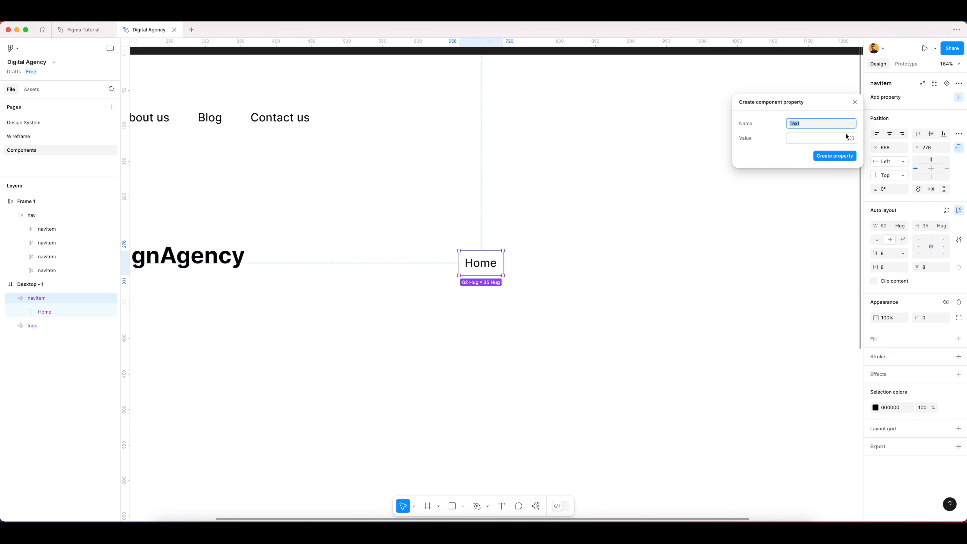
pyautogui.press('Left')
pyautogui.write('Nac')
pyautogui.press('BackSpace')
pyautogui.write('v')
pyautogui.click(807, 137)
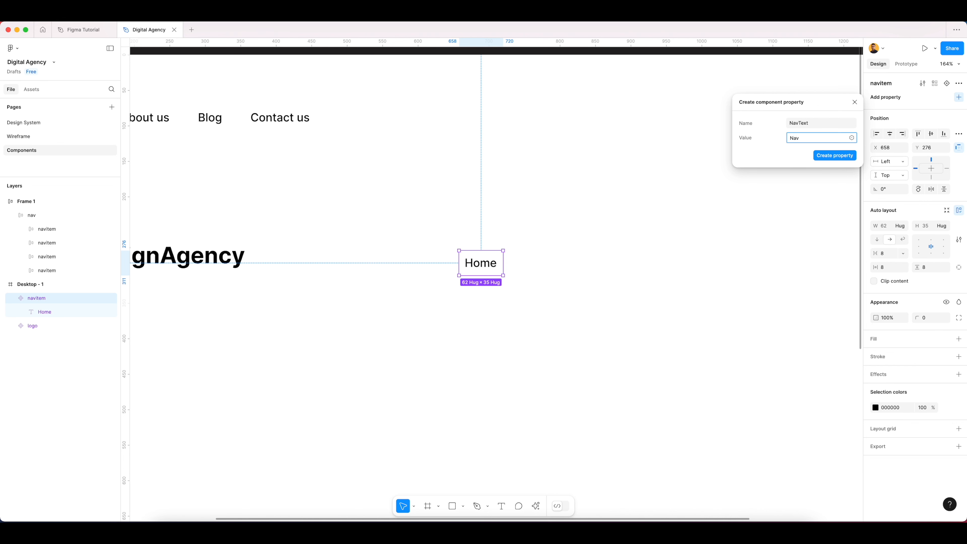
pyautogui.click(834, 155)
pyautogui.click(670, 241)
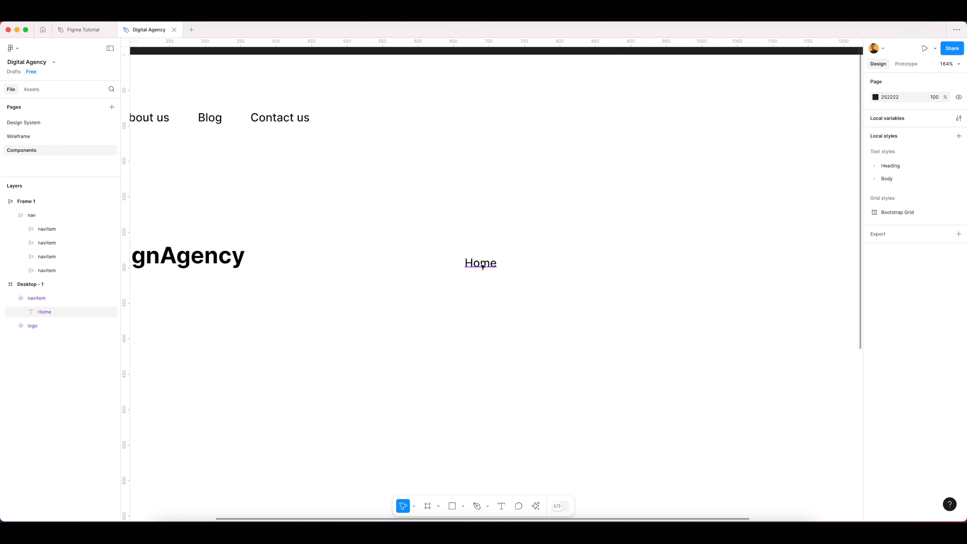
# - Bind the Home text layer's content inside the navitem component to the NavText property
pyautogui.doubleClick(479, 267)
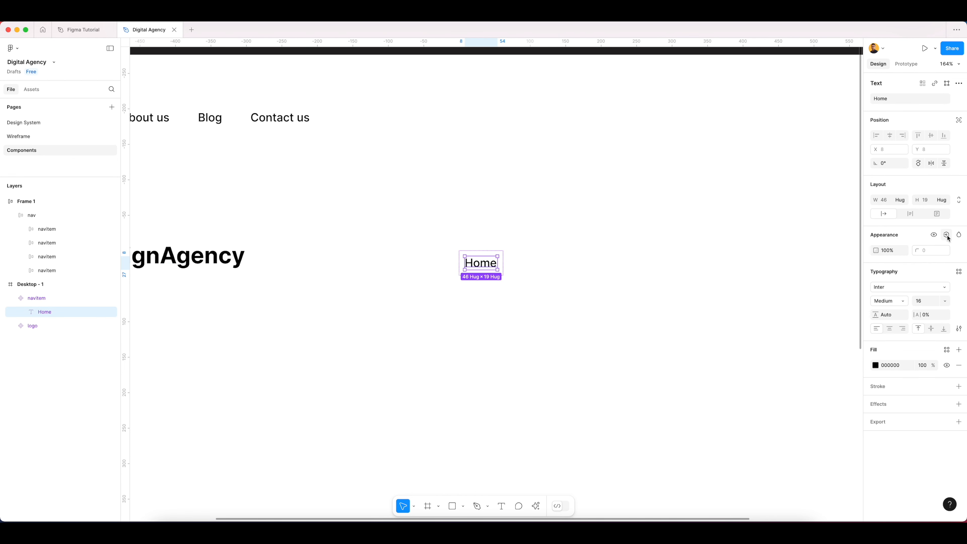
pyautogui.click(960, 102)
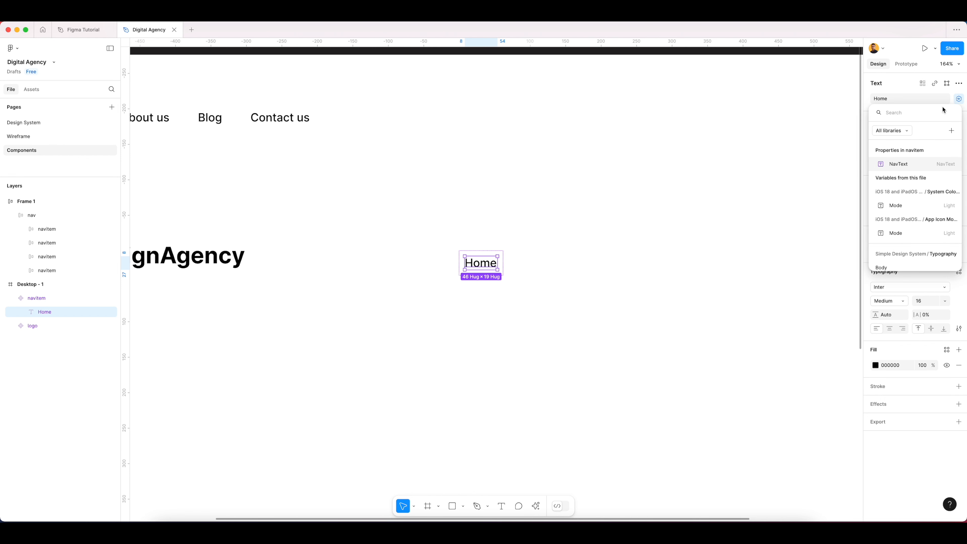
pyautogui.click(905, 164)
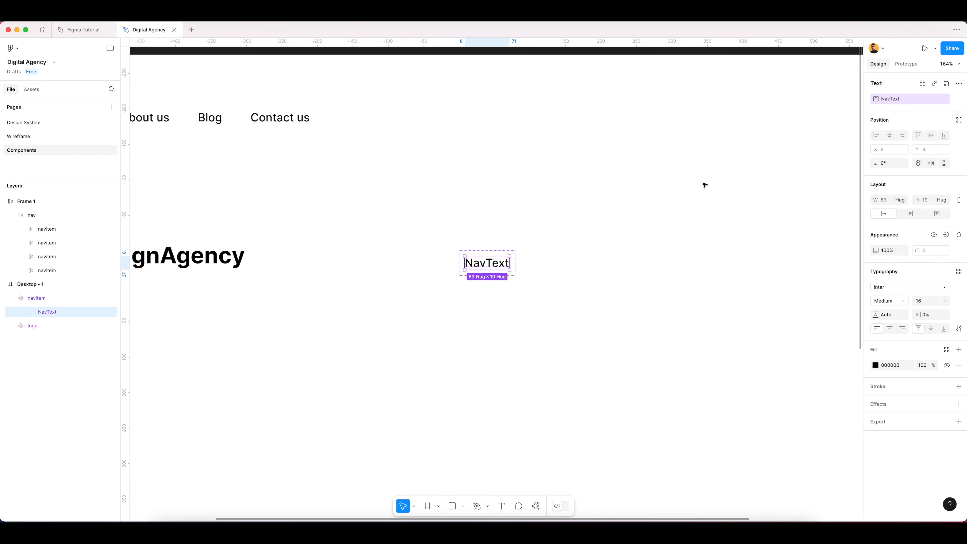
pyautogui.click(582, 264)
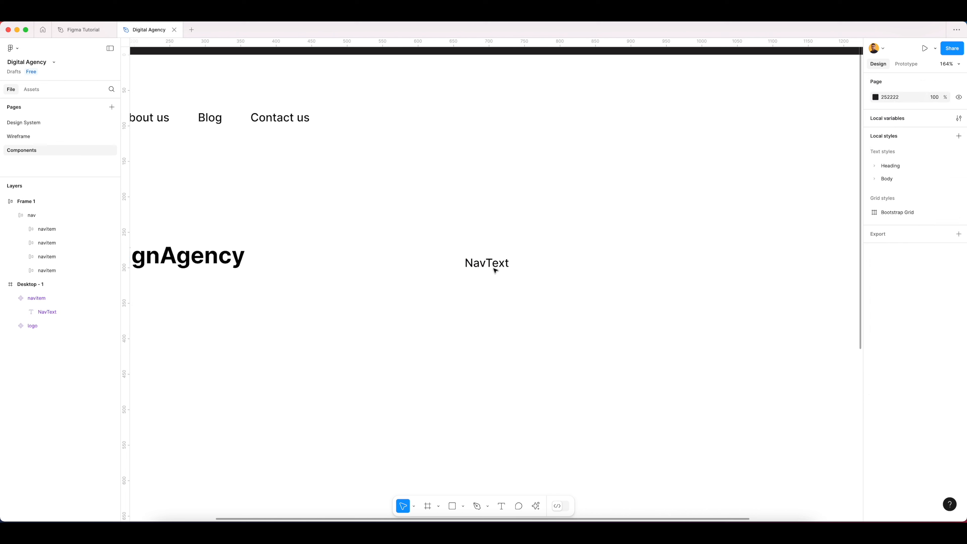
# - Place an instance of the navitem component beside the original and set its NavText to Home
pyautogui.click(494, 269)
pyautogui.moveTo(509, 272); pyautogui.dragTo(641, 271)
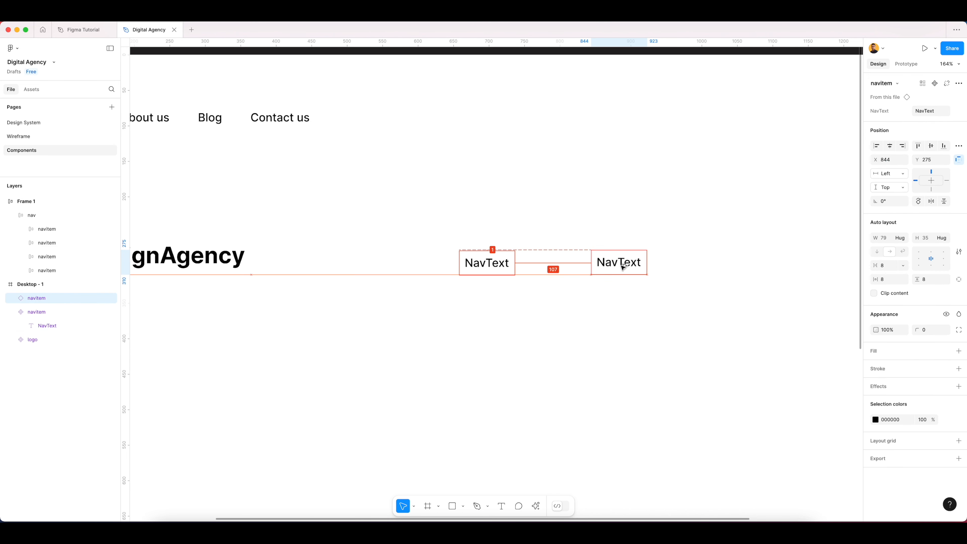
pyautogui.click(932, 113)
pyautogui.write('jitu')
pyautogui.press('Return')
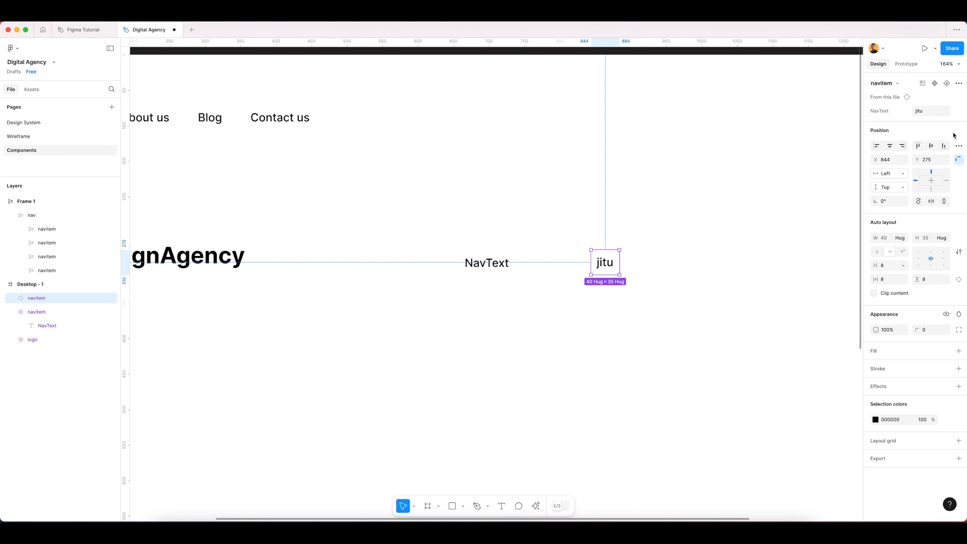
pyautogui.write('Hpme')
pyautogui.press('BackSpace')
pyautogui.press('BackSpace')
pyautogui.press('BackSpace')
pyautogui.write('o')
pyautogui.click(619, 304)
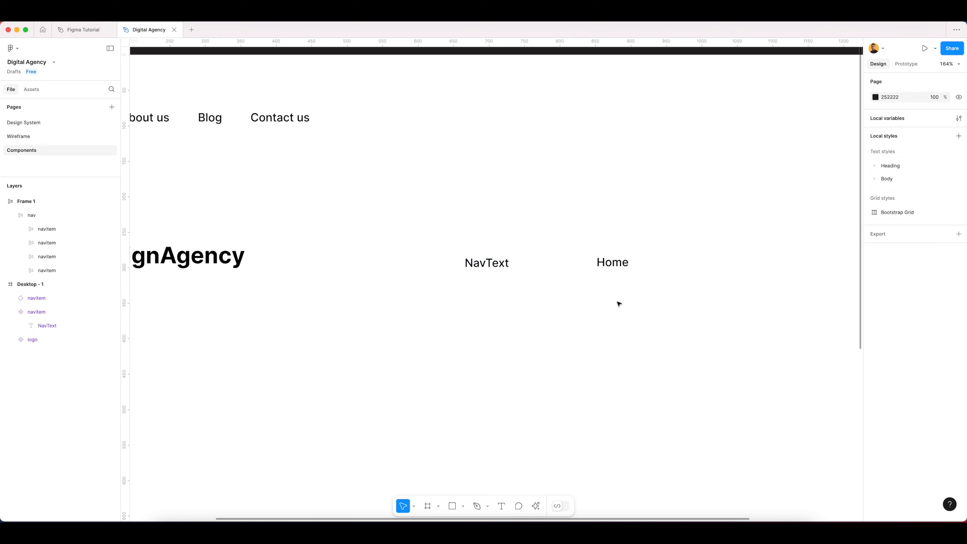
# - Duplicate the Home instance alongside it and set the copy's NavText to About
pyautogui.click(606, 268)
pyautogui.moveTo(617, 263); pyautogui.dragTo(711, 262)
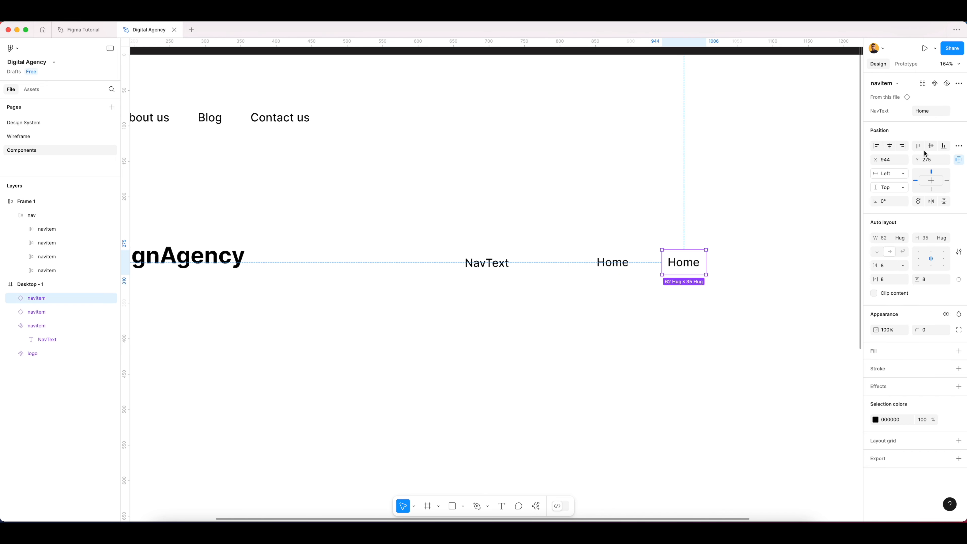
pyautogui.click(930, 111)
pyautogui.write('About')
pyautogui.click(700, 350)
pyautogui.hscroll(3, 691, 330)
pyautogui.click(591, 250)
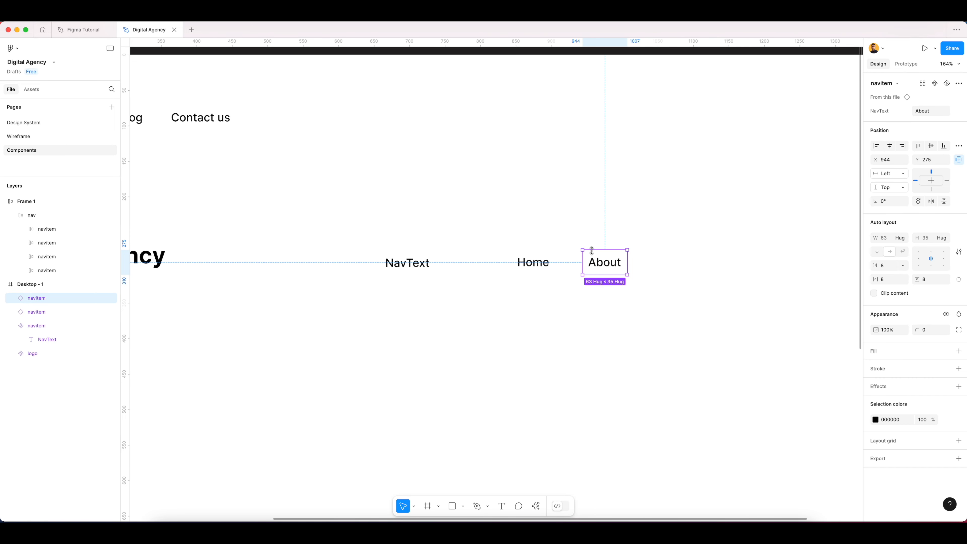
pyautogui.click(605, 313)
pyautogui.scroll(-5, 606, 312)
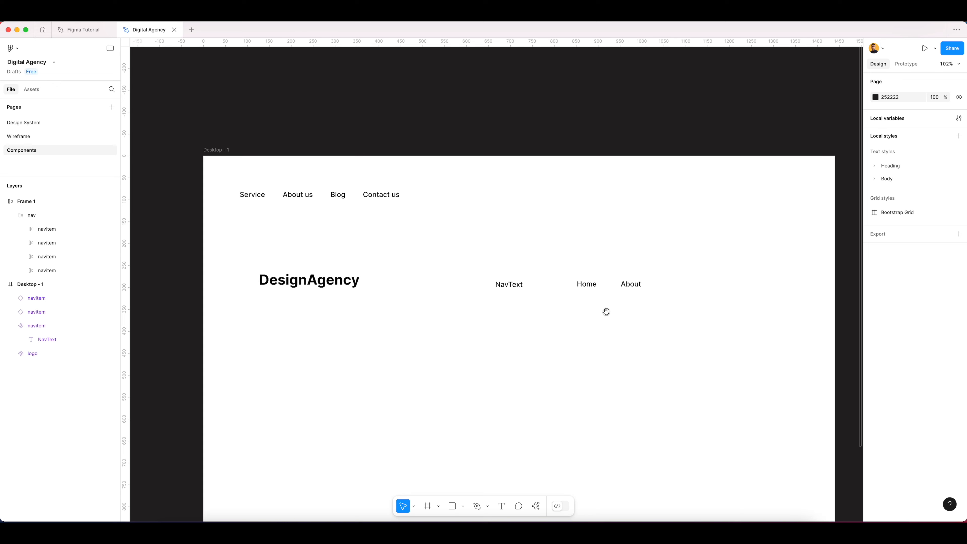
# - Delete the Home and About instances beside the navitem component
pyautogui.moveTo(575, 254); pyautogui.dragTo(667, 328)
pyautogui.press('Delete')
pyautogui.click(506, 284)
pyautogui.scroll(5, 510, 284)
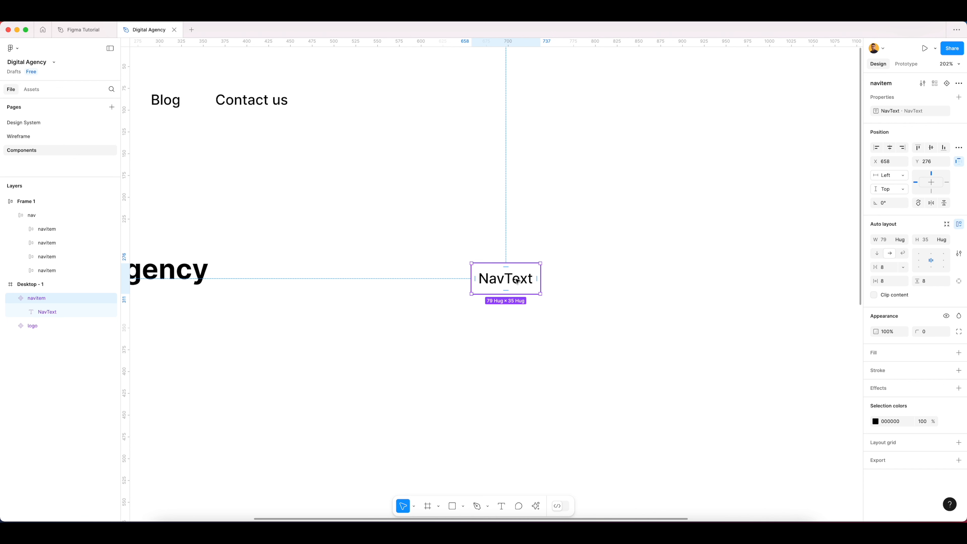
pyautogui.click(552, 322)
pyautogui.click(512, 274)
# - Switch to Chrome, search the web for tabler icons and open the Tabler Icons site at tabler.io/icons
pyautogui.click(645, 530)
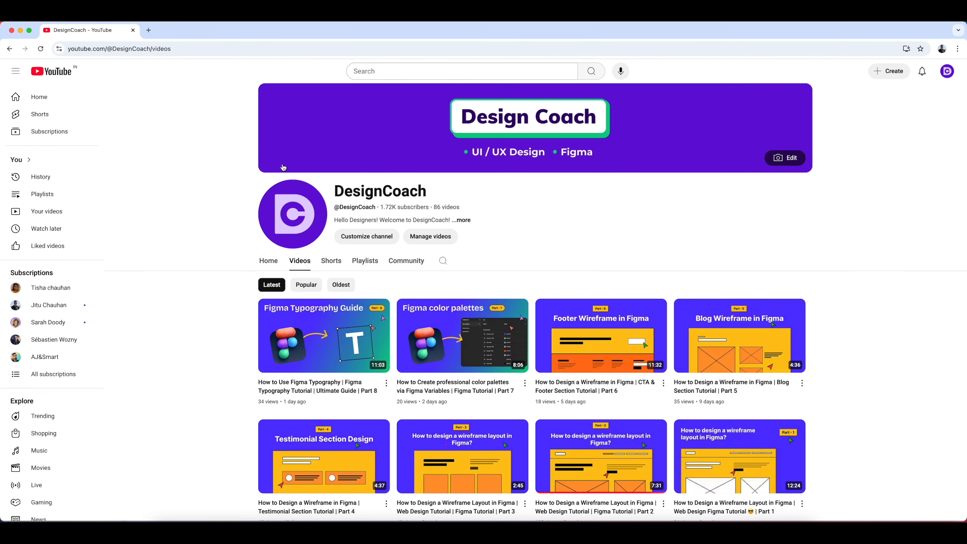
pyautogui.press('super+t')
pyautogui.write('tab')
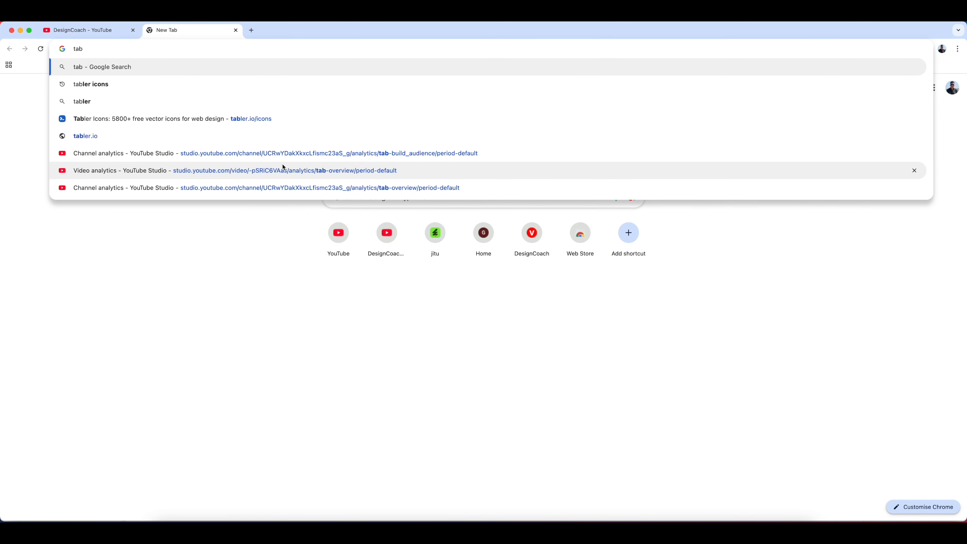
pyautogui.write('ler icons')
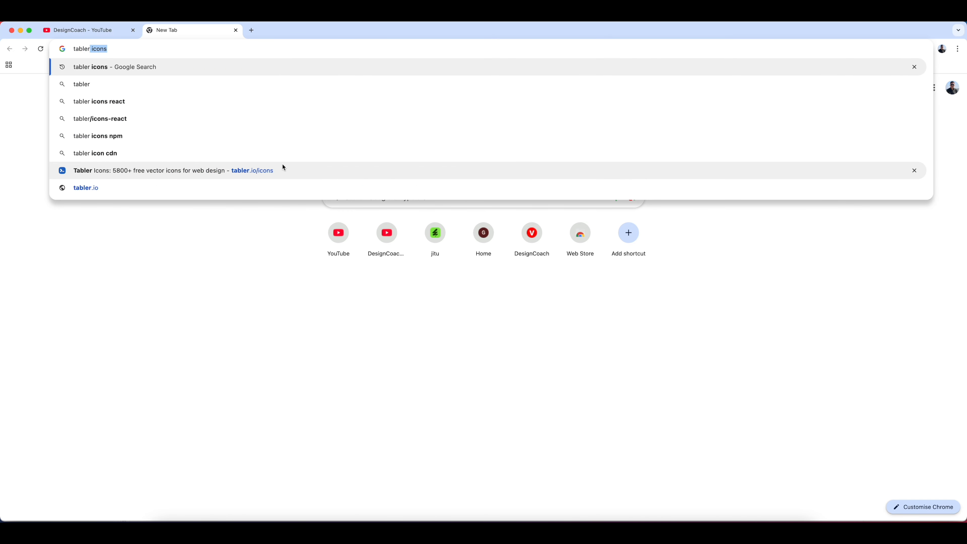
pyautogui.press('Return')
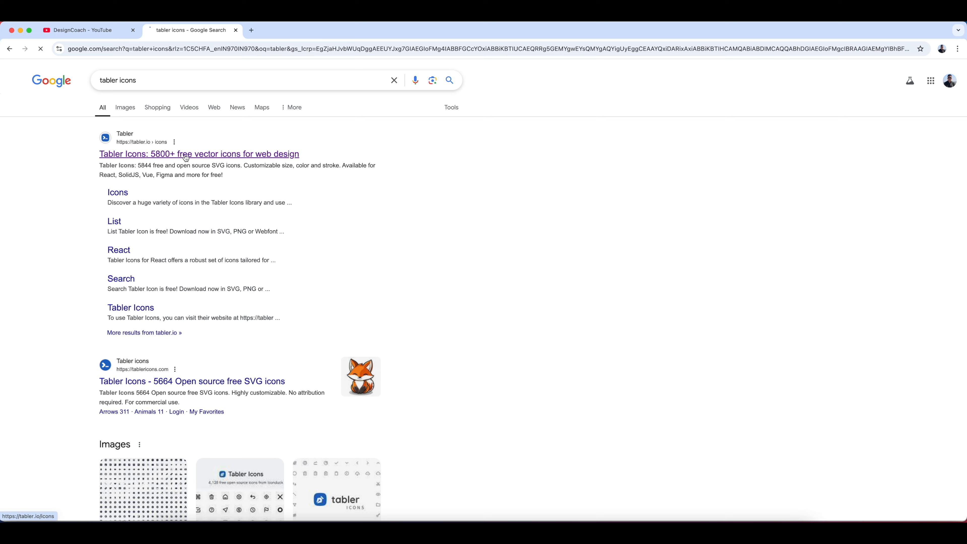
pyautogui.click(186, 157)
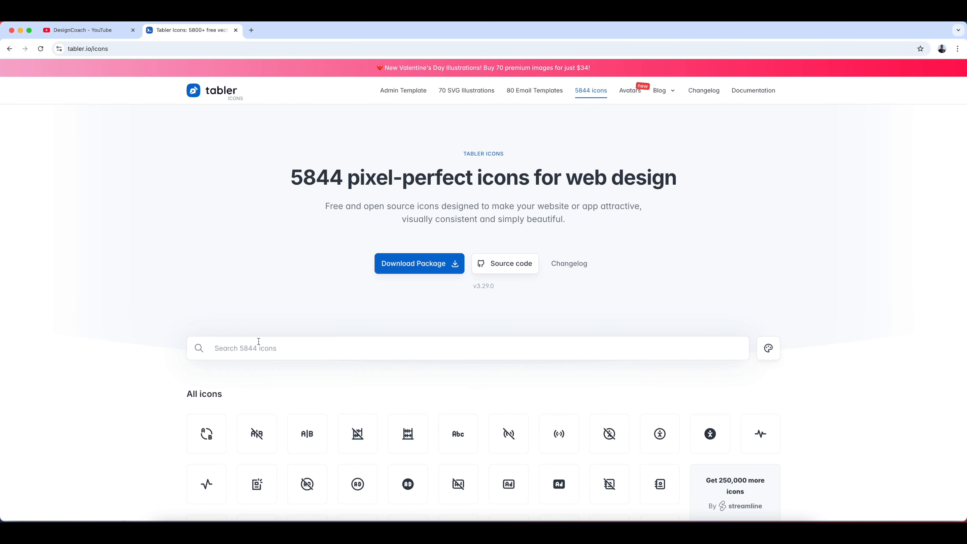
# - Customize the Tabler icons to size 20 and stroke 1.25
pyautogui.click(768, 348)
pyautogui.scroll(-5, 186, 360)
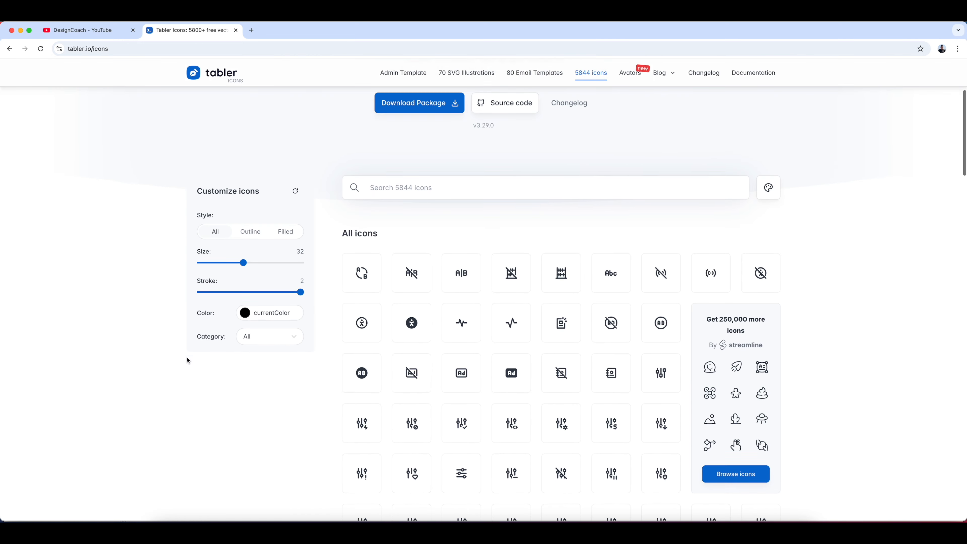
pyautogui.moveTo(244, 245); pyautogui.dragTo(200, 245)
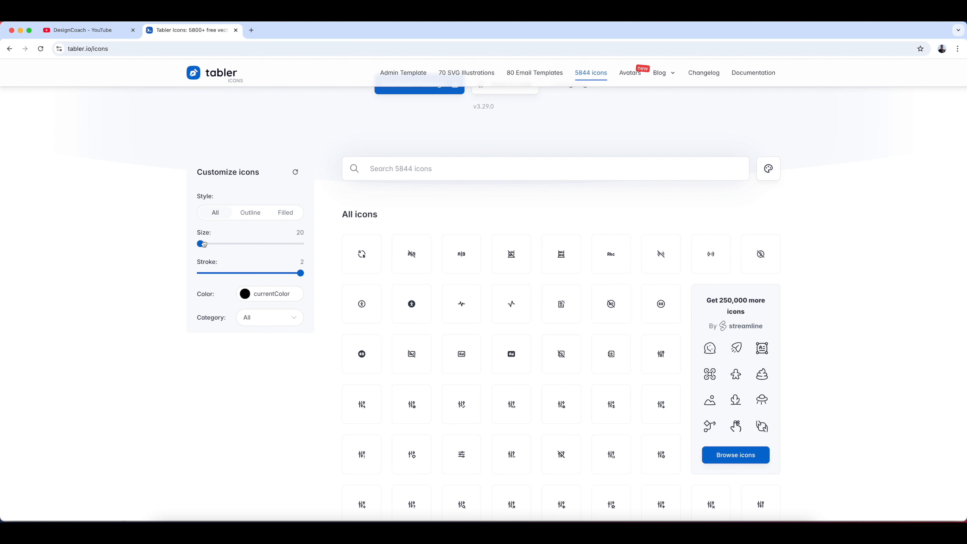
pyautogui.moveTo(301, 273); pyautogui.dragTo(225, 272)
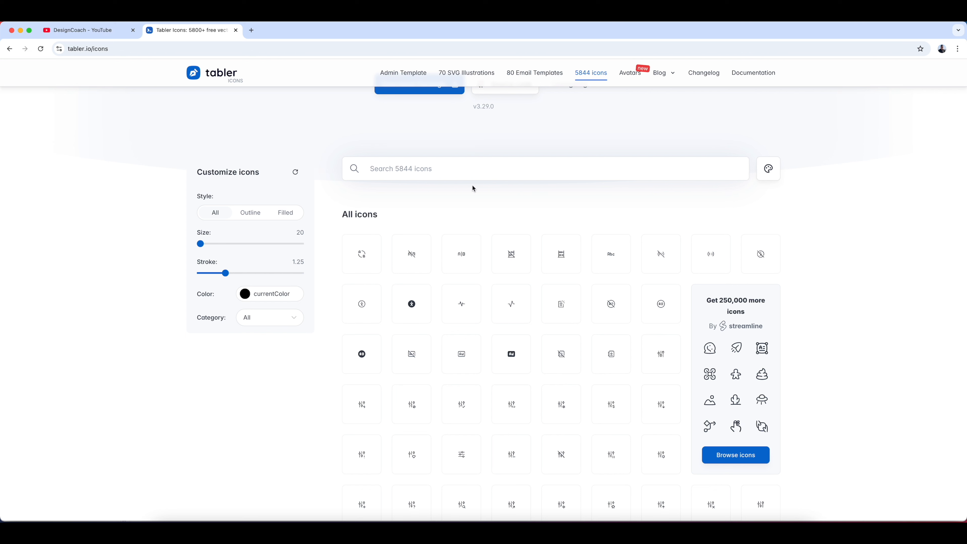
# - Search the icons for chev, open the chevron-down icon and copy its SVG
pyautogui.click(450, 170)
pyautogui.write('chev')
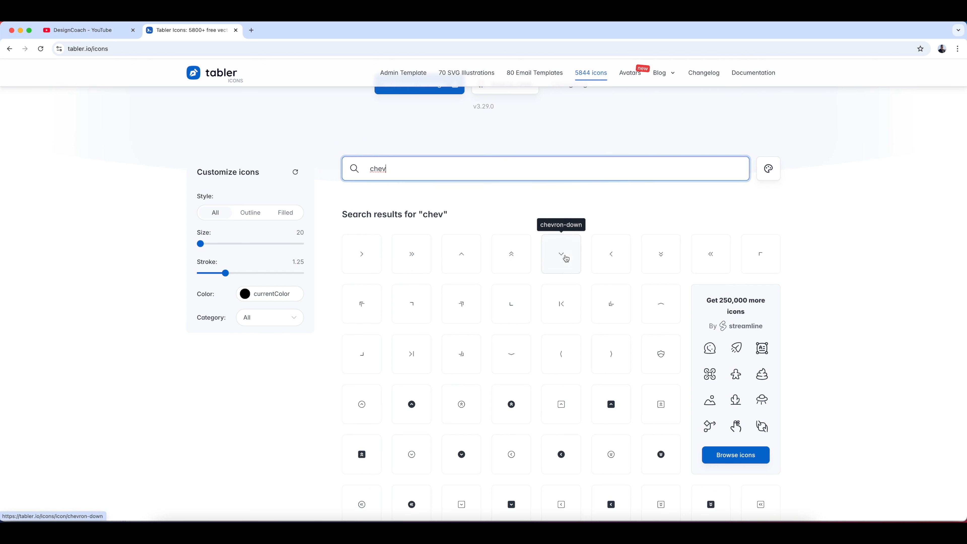
pyautogui.click(566, 259)
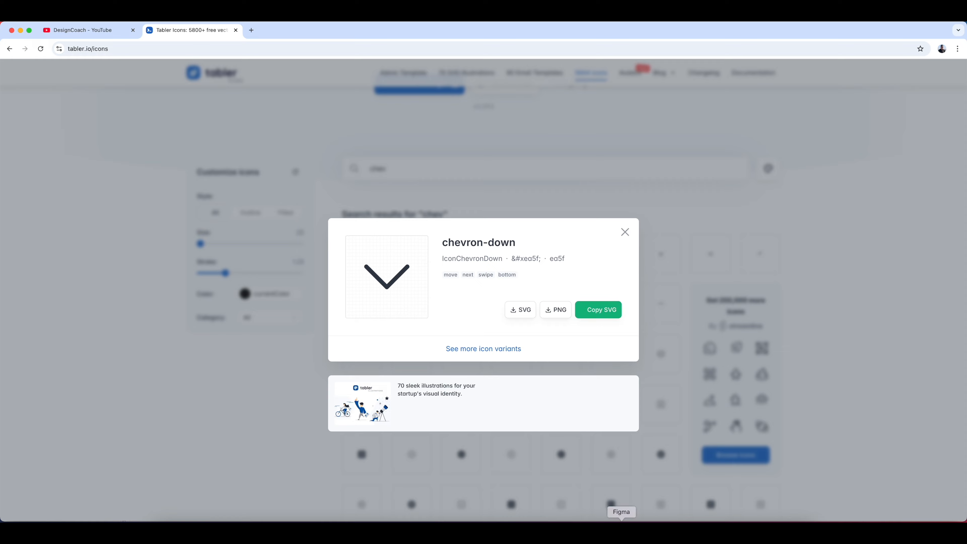
# - Switch to Figma and paste the copied chevron-down SVG onto the Desktop - 1 frame near the navitem component
pyautogui.click(639, 531)
pyautogui.click(568, 267)
pyautogui.hscroll(3, 568, 266)
pyautogui.scroll(2, 568, 266)
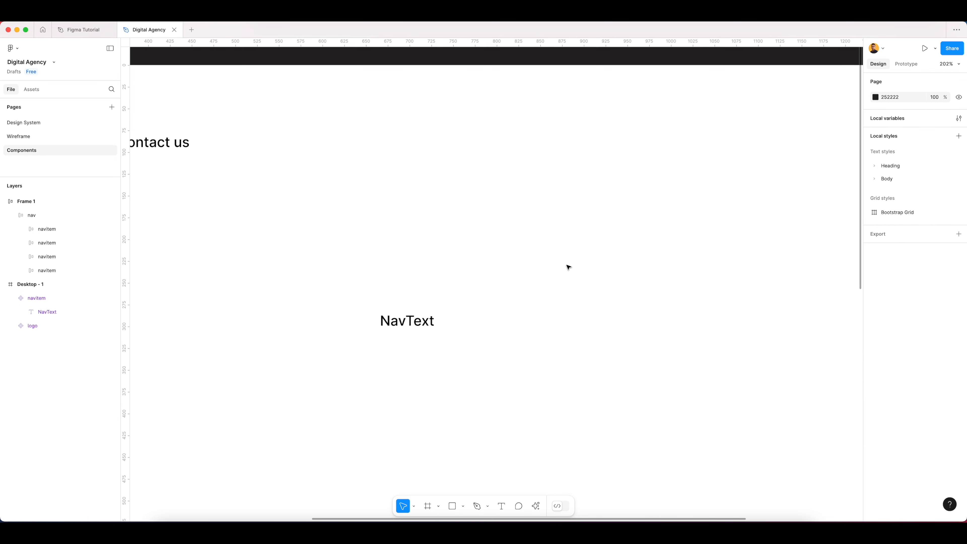
pyautogui.press('super+v')
pyautogui.scroll(-2, 542, 325)
pyautogui.hscroll(-2, 568, 322)
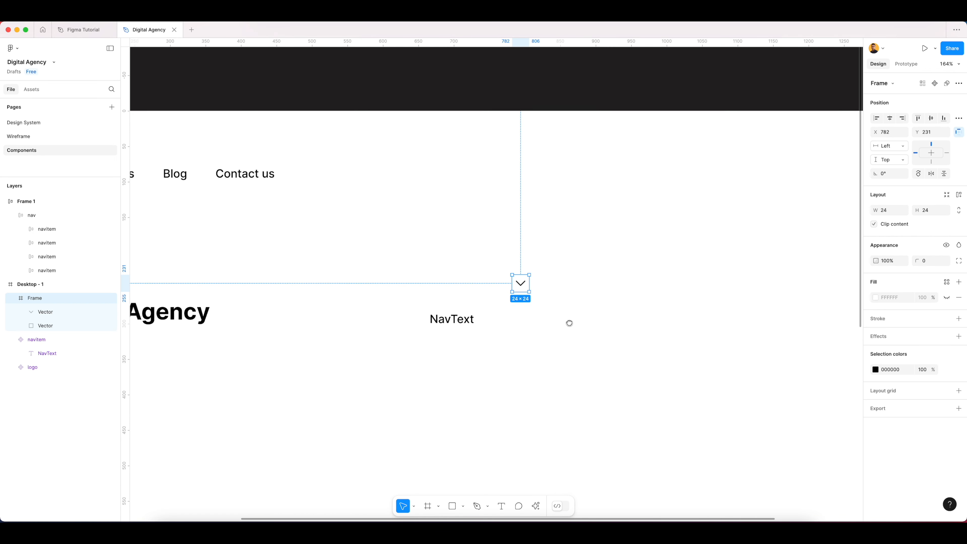
# - Rename the pasted icon frame as chevron-down
pyautogui.press('super+Tab')
pyautogui.press('super+Tab')
pyautogui.press('super+r')
pyautogui.write('chevron-down')
pyautogui.press('Return')
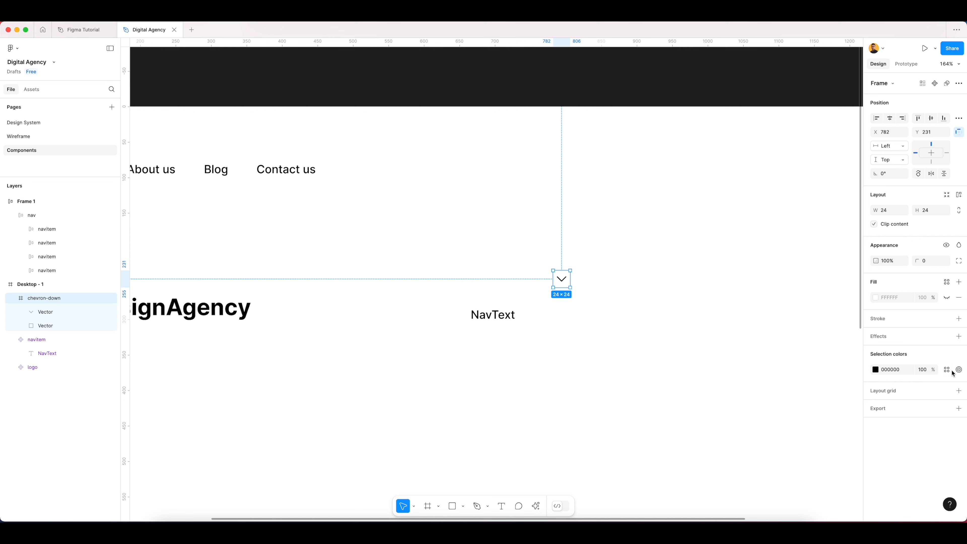
# - Apply the Gray-300 library color to the chevron-down icon in place of its black
pyautogui.click(943, 370)
pyautogui.scroll(-2, 821, 453)
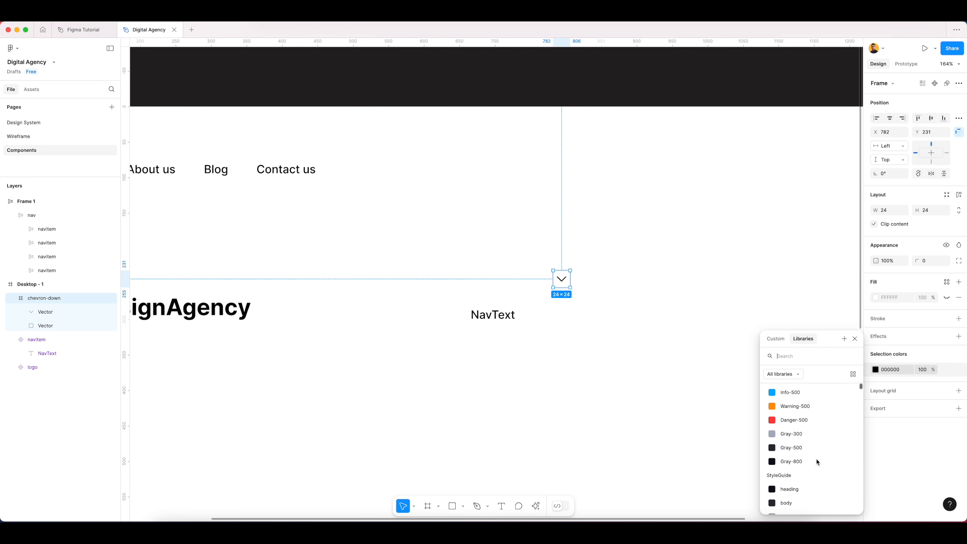
pyautogui.click(801, 434)
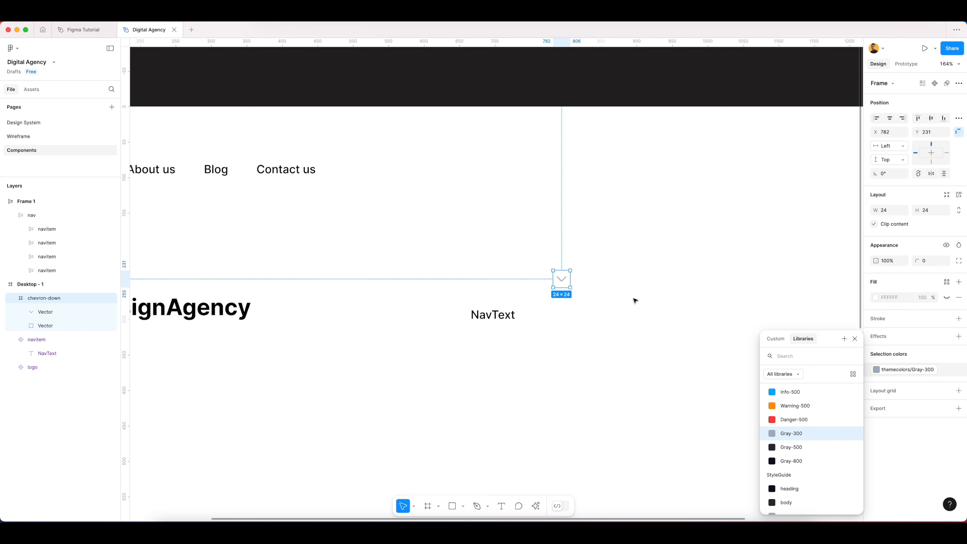
pyautogui.click(635, 301)
# - Lock the chevron-down icon's aspect ratio and set its width to 20
pyautogui.click(567, 281)
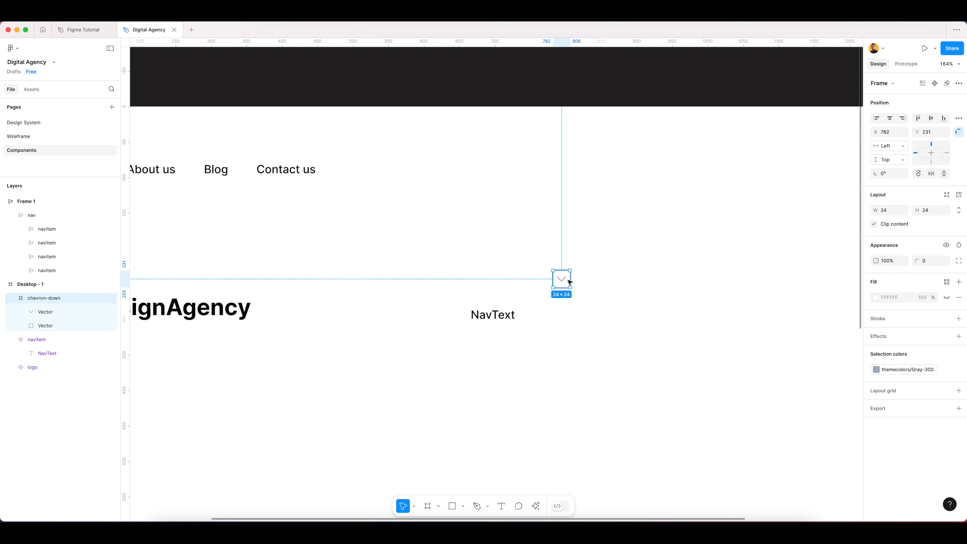
pyautogui.click(958, 210)
pyautogui.click(885, 212)
pyautogui.write('20')
pyautogui.press('Return')
pyautogui.click(695, 246)
# - Turn the chevron-down icon into a component and place it above and clear of the navitem component
pyautogui.moveTo(561, 279); pyautogui.dragTo(556, 320)
pyautogui.rightClick(556, 321)
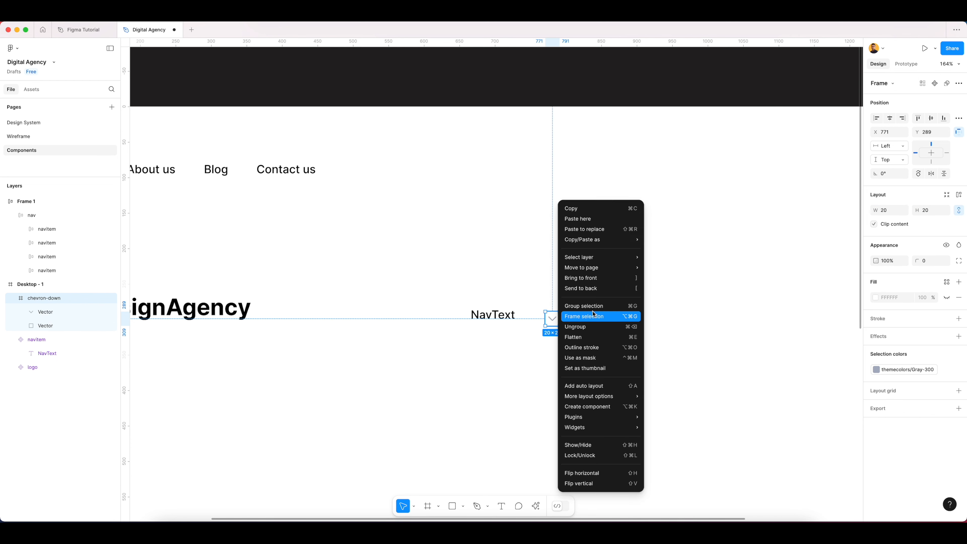
pyautogui.click(587, 406)
pyautogui.moveTo(559, 323); pyautogui.dragTo(575, 230)
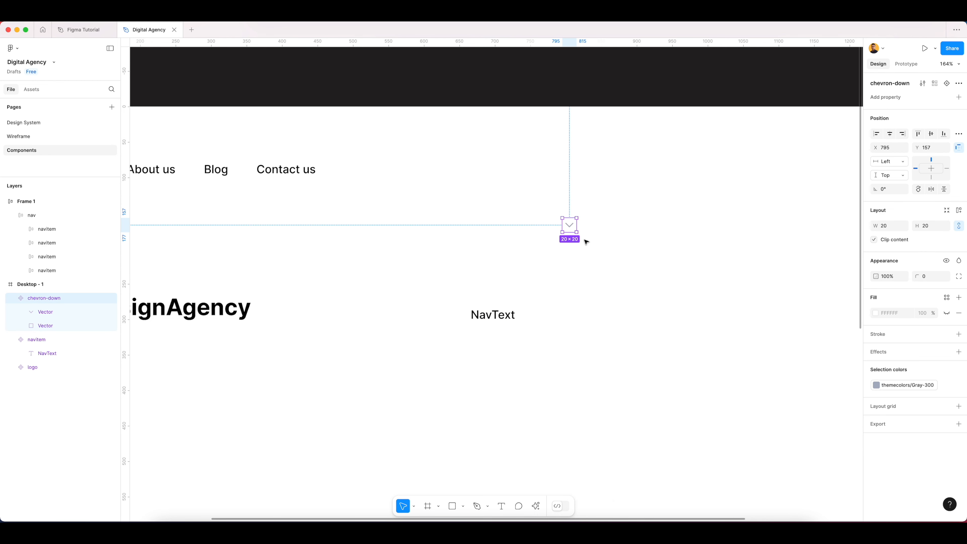
# - Place an instance of the chevron-down component inside the navitem component, after the NavText text
pyautogui.click(494, 322)
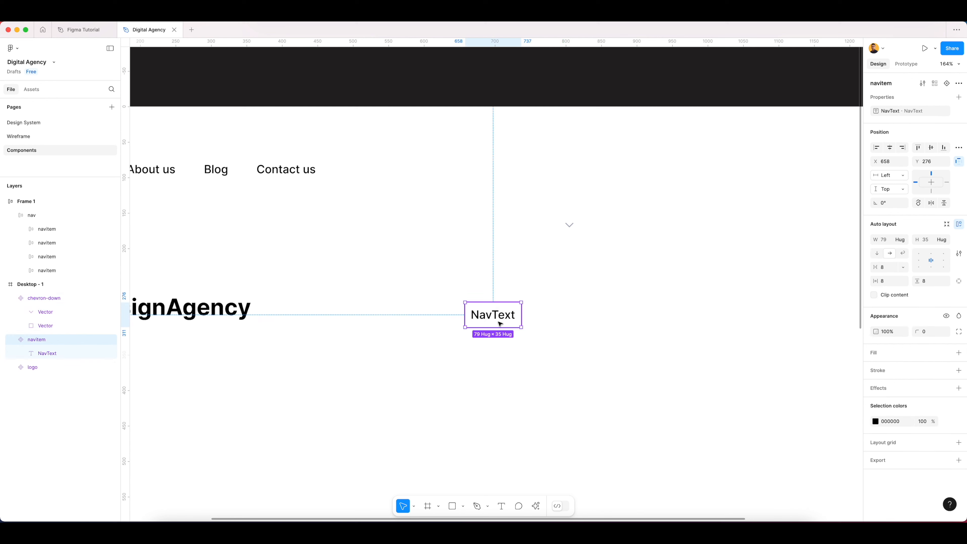
pyautogui.click(570, 226)
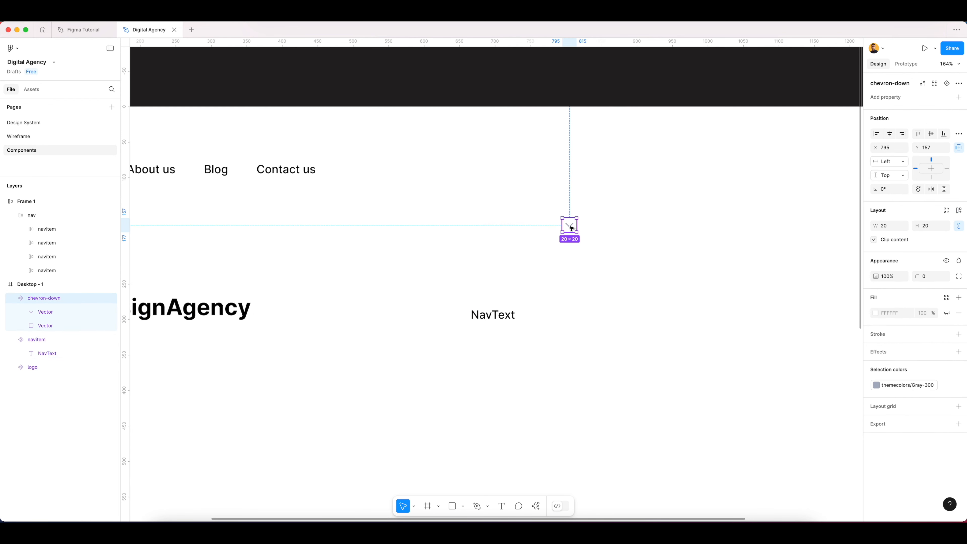
pyautogui.moveTo(571, 227); pyautogui.dragTo(583, 322)
pyautogui.click(561, 316)
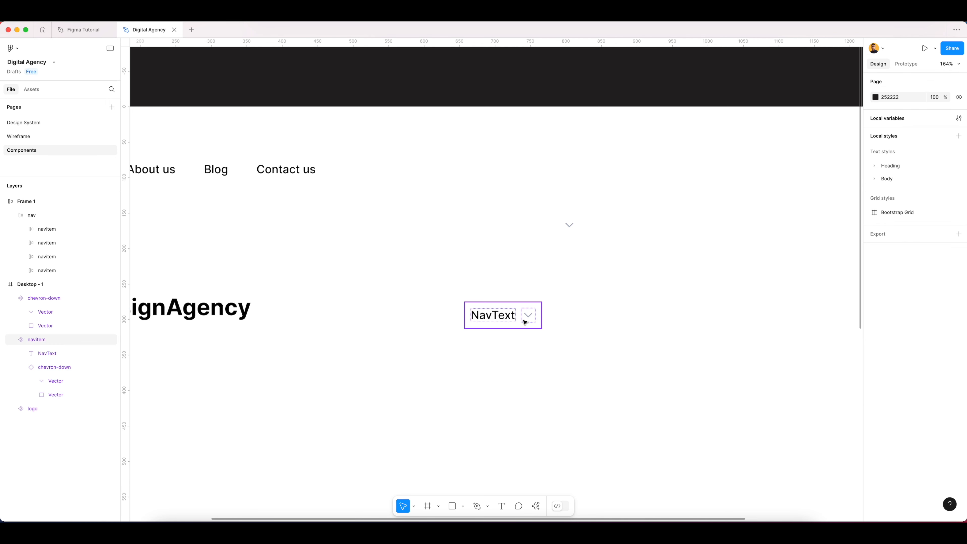
pyautogui.doubleClick(532, 318)
pyautogui.click(581, 312)
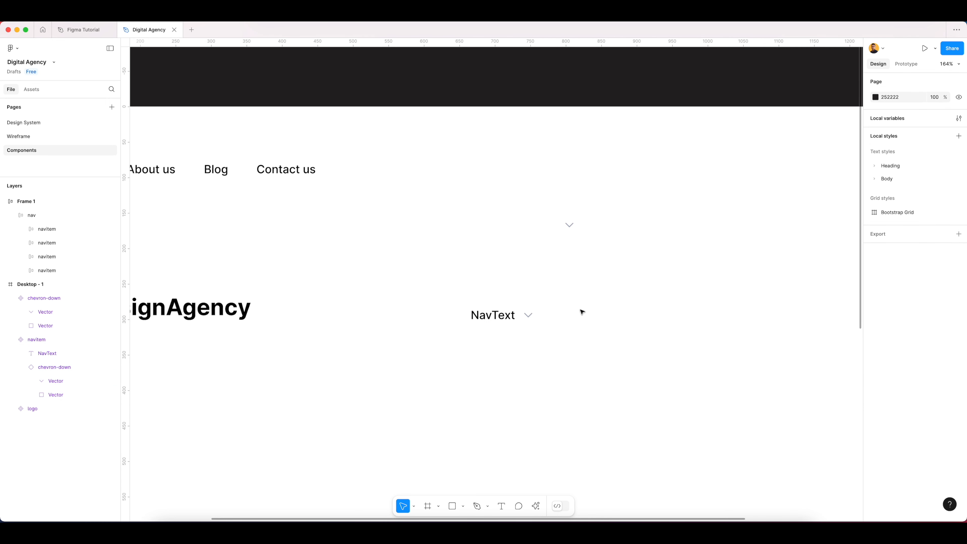
# - Add a boolean property named Boolean with the value True to the navitem component
pyautogui.click(524, 324)
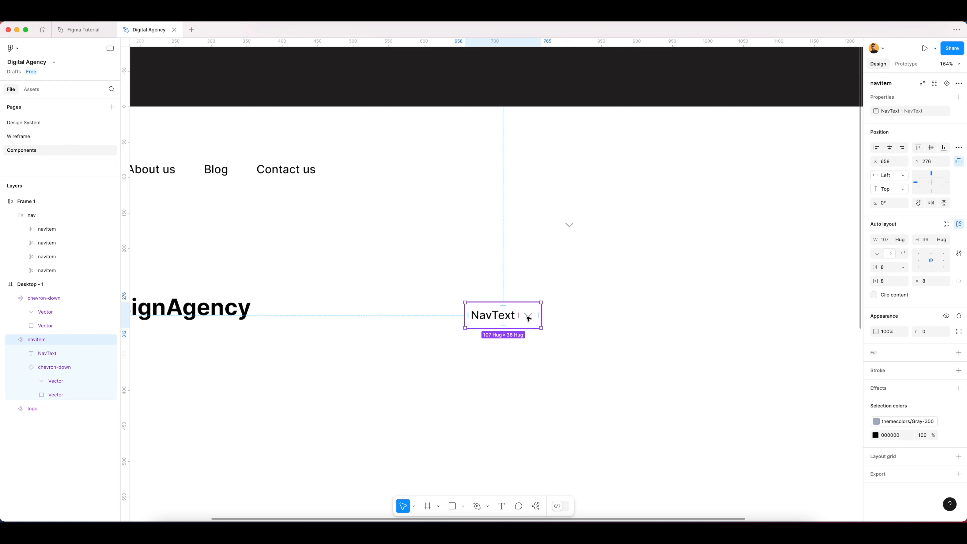
pyautogui.click(959, 98)
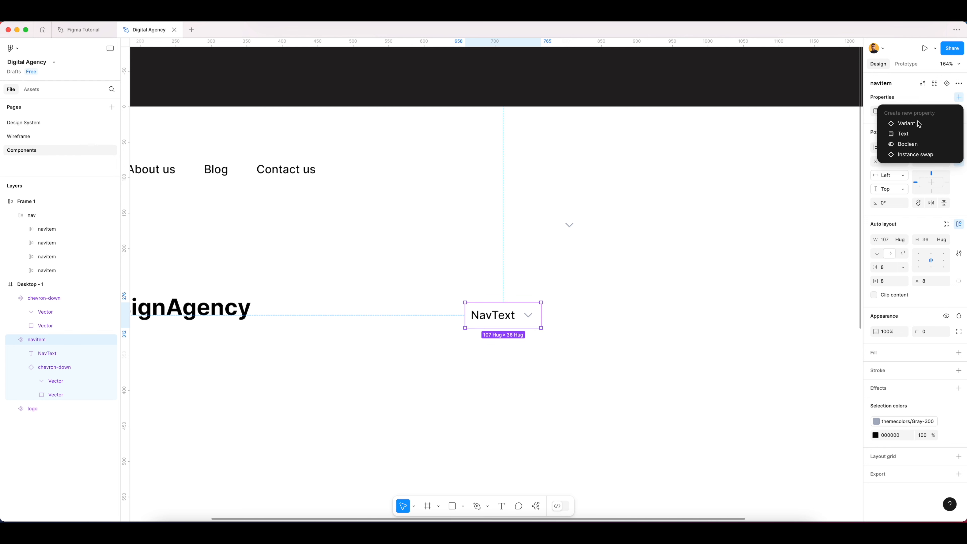
pyautogui.click(915, 148)
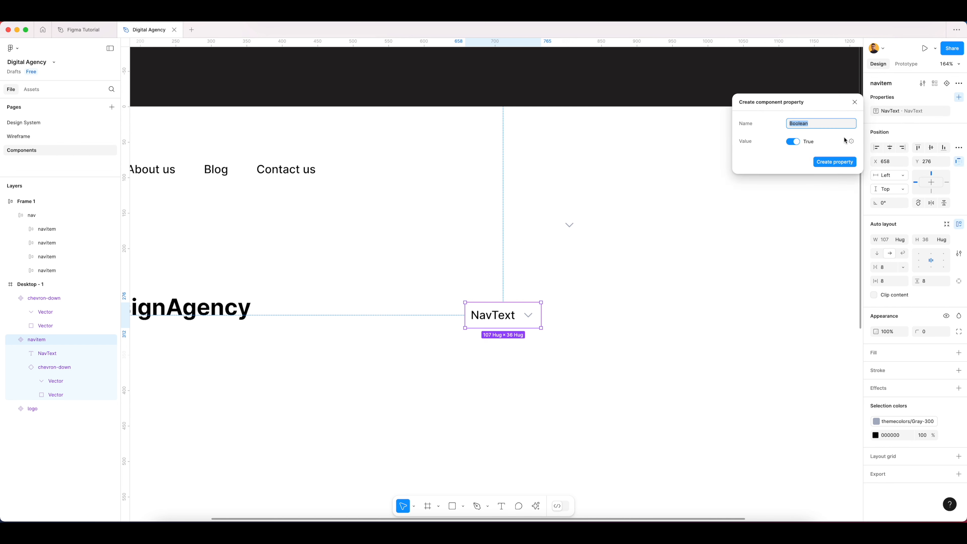
pyautogui.click(836, 163)
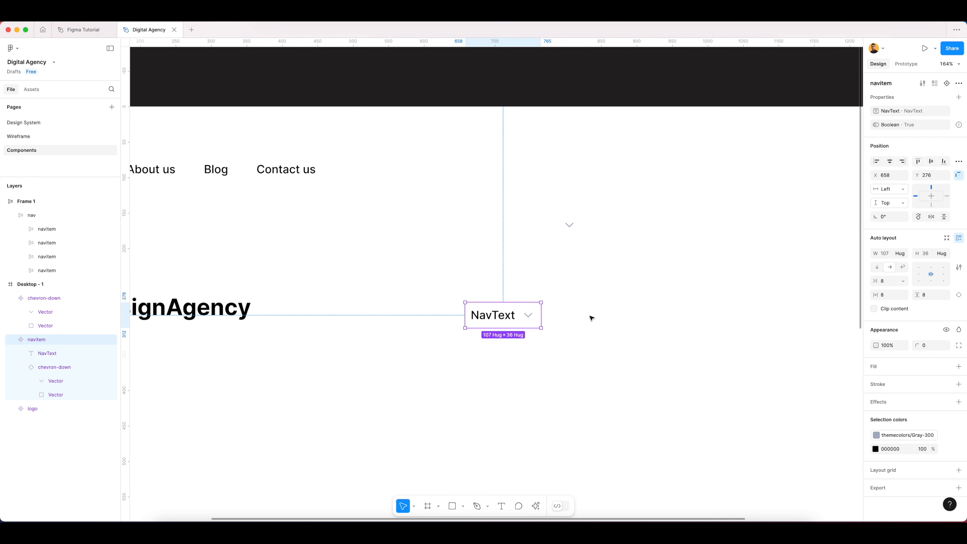
# - Bind the visibility of the chevron-down instance inside the navitem component to the Boolean property
pyautogui.click(634, 311)
pyautogui.doubleClick(528, 316)
pyautogui.click(946, 231)
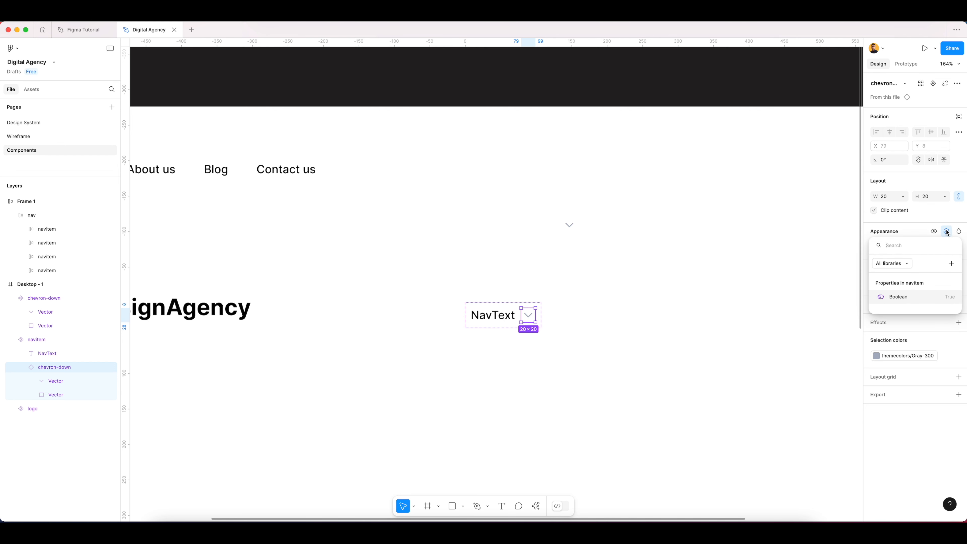
pyautogui.click(906, 298)
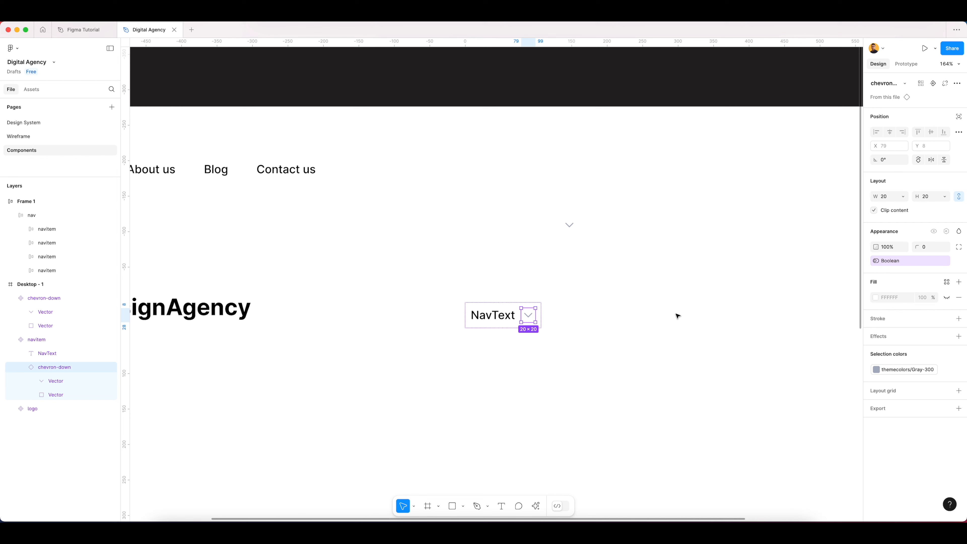
pyautogui.click(622, 317)
# - Change the navitem component's Boolean property value to False
pyautogui.click(494, 314)
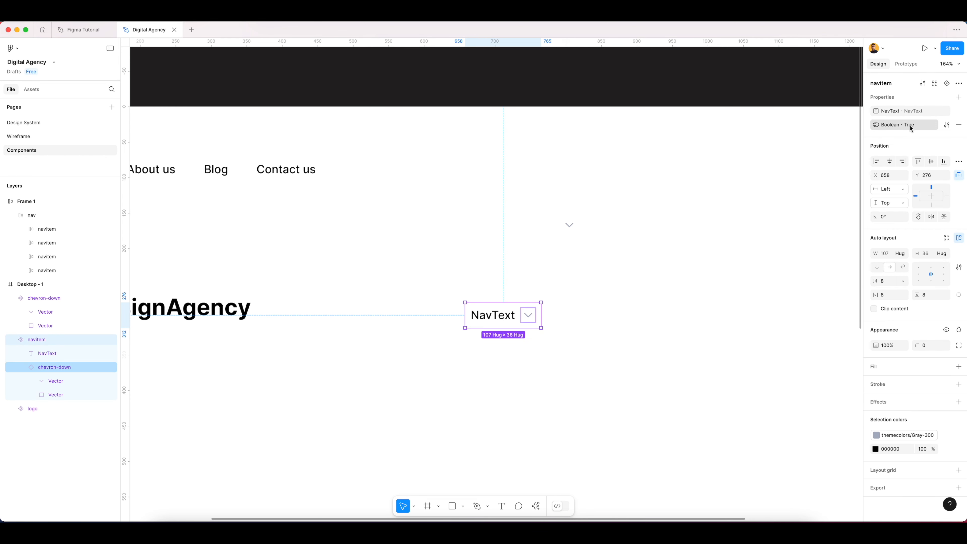
pyautogui.click(946, 124)
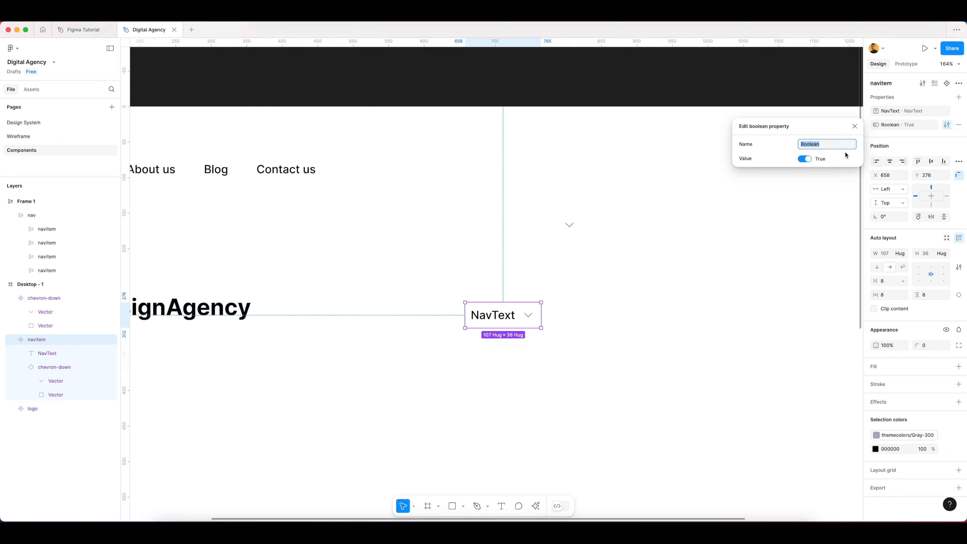
pyautogui.click(801, 159)
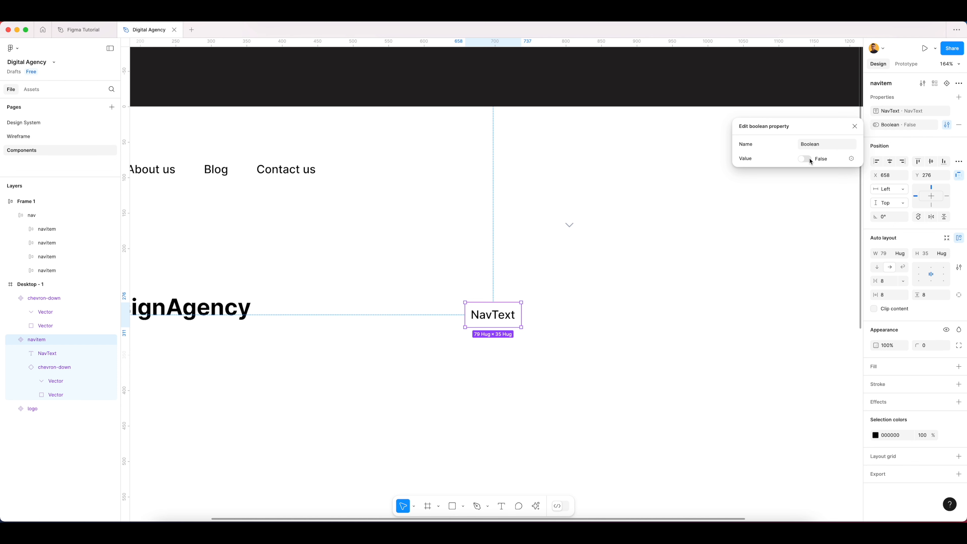
pyautogui.click(809, 161)
pyautogui.click(800, 159)
pyautogui.click(653, 298)
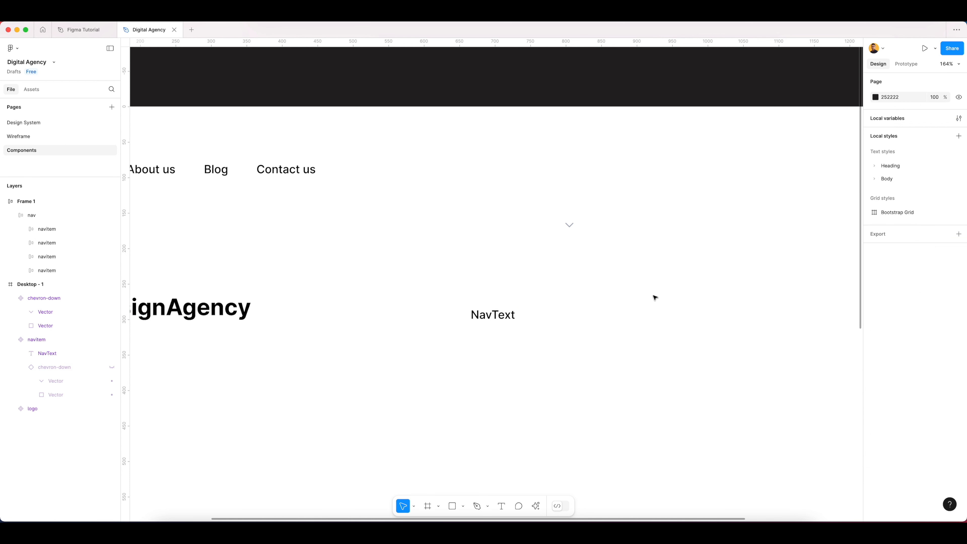
# - Place an instance of the navitem component beside the original
pyautogui.click(512, 317)
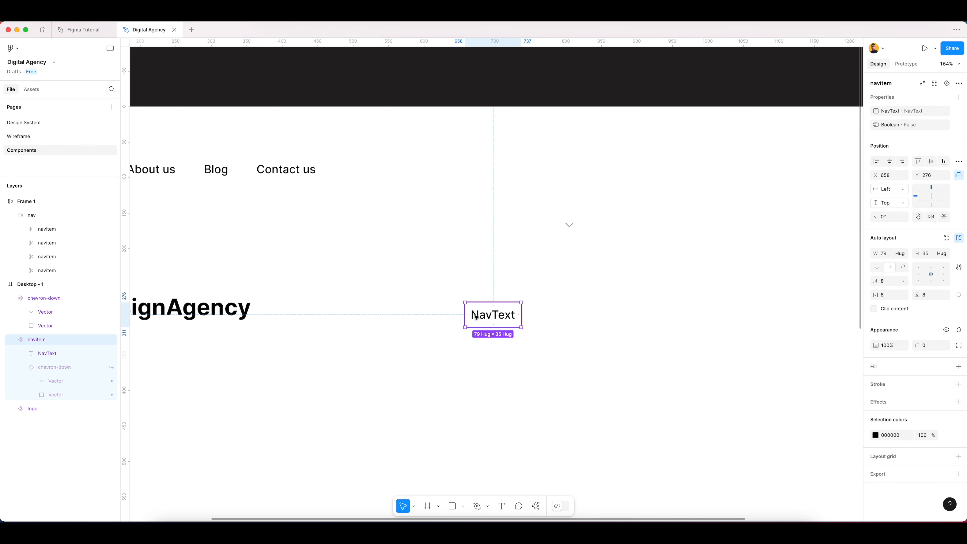
pyautogui.moveTo(476, 316); pyautogui.dragTo(548, 317)
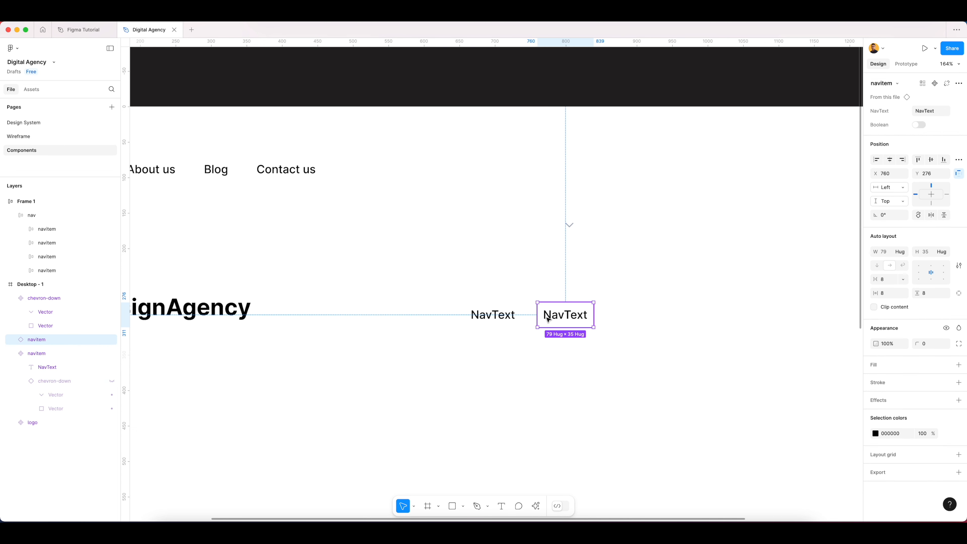
# - Set the navitem instance's NavText to Home, and switch its Boolean property on and back off
pyautogui.click(928, 112)
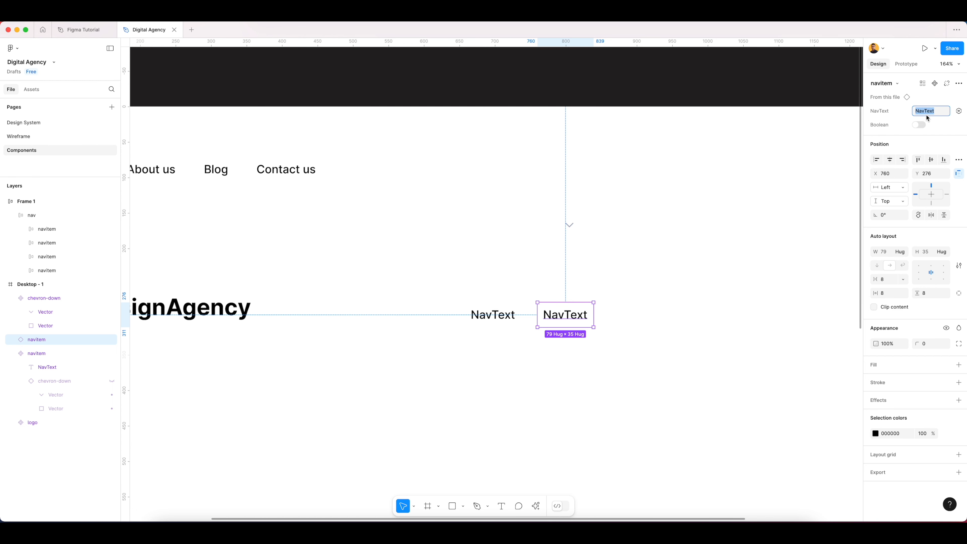
pyautogui.write('Home')
pyautogui.click(721, 301)
pyautogui.click(573, 319)
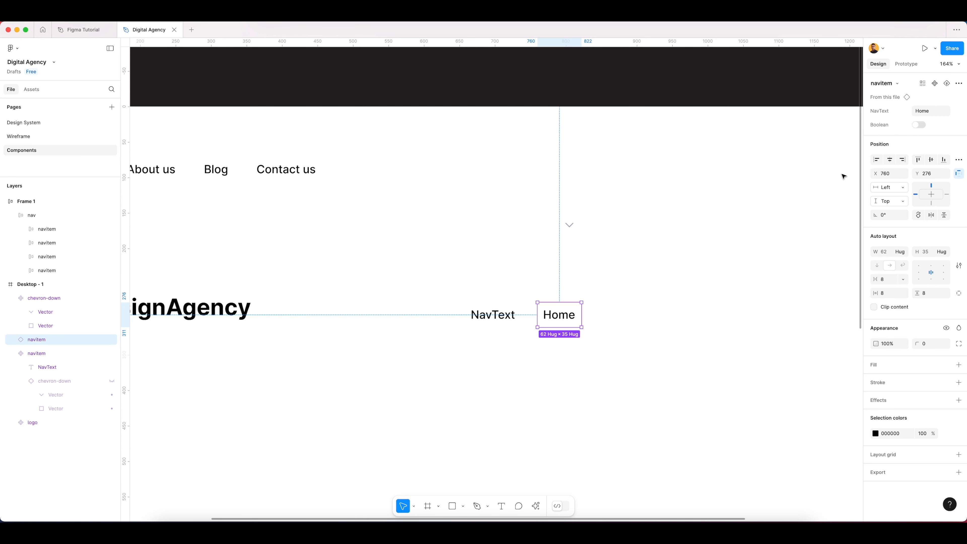
pyautogui.click(921, 125)
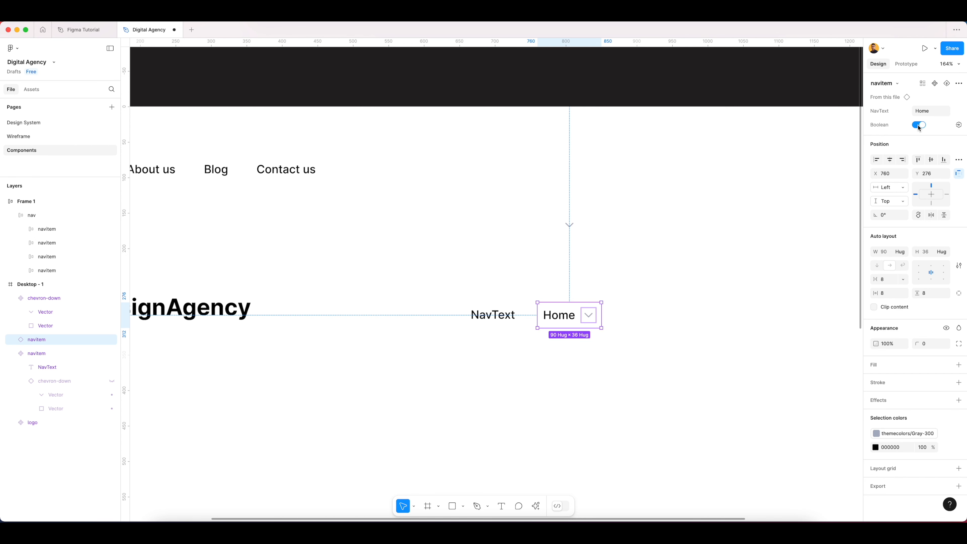
pyautogui.click(917, 126)
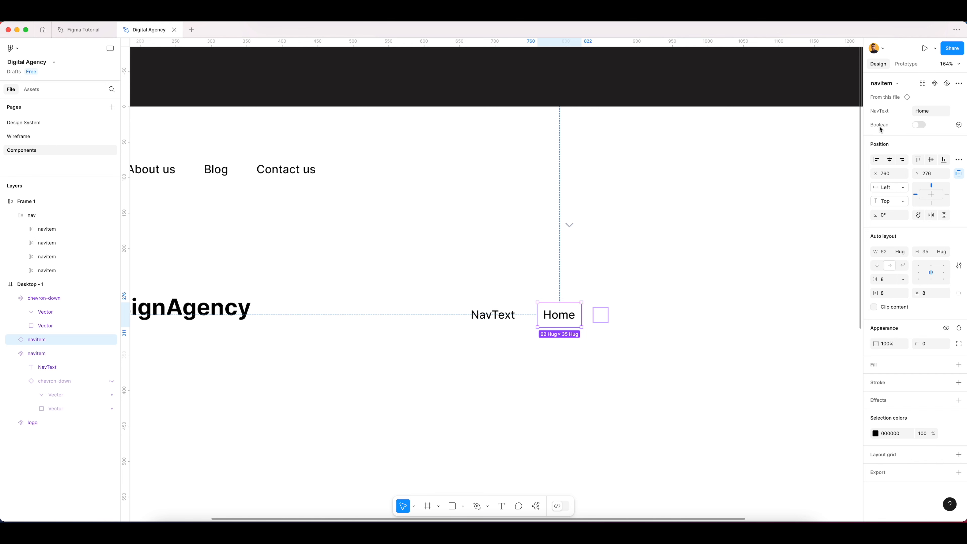
# - Rename the main navitem component's Boolean property to NavIcon
pyautogui.click(506, 323)
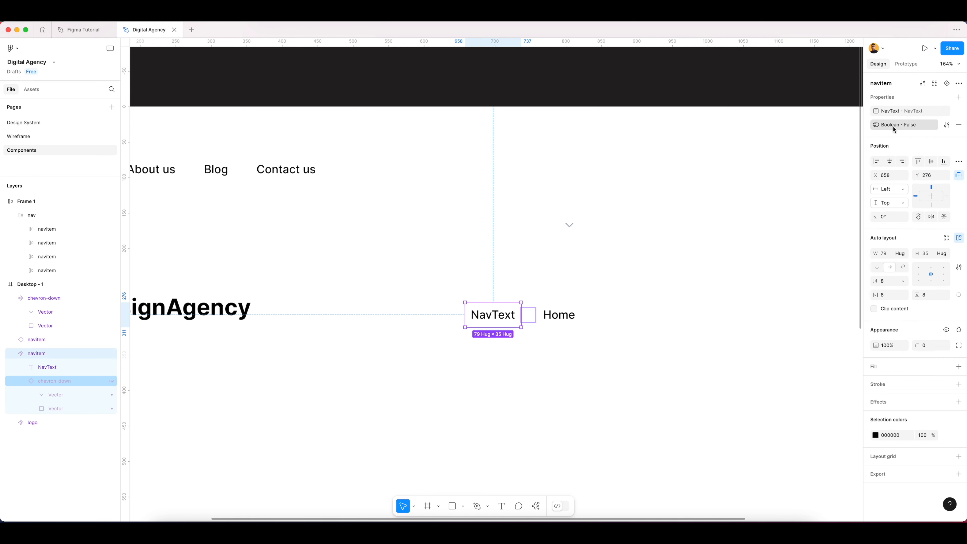
pyautogui.click(947, 125)
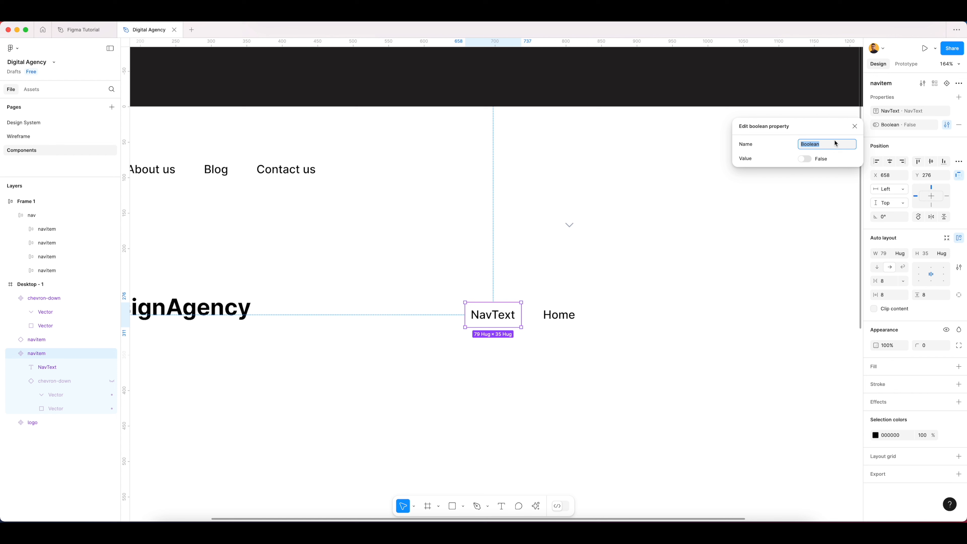
pyautogui.write('NavIcon')
pyautogui.click(723, 268)
# - Switch the NavIcon property of the Home instance on and back off to test the chevron
pyautogui.click(565, 324)
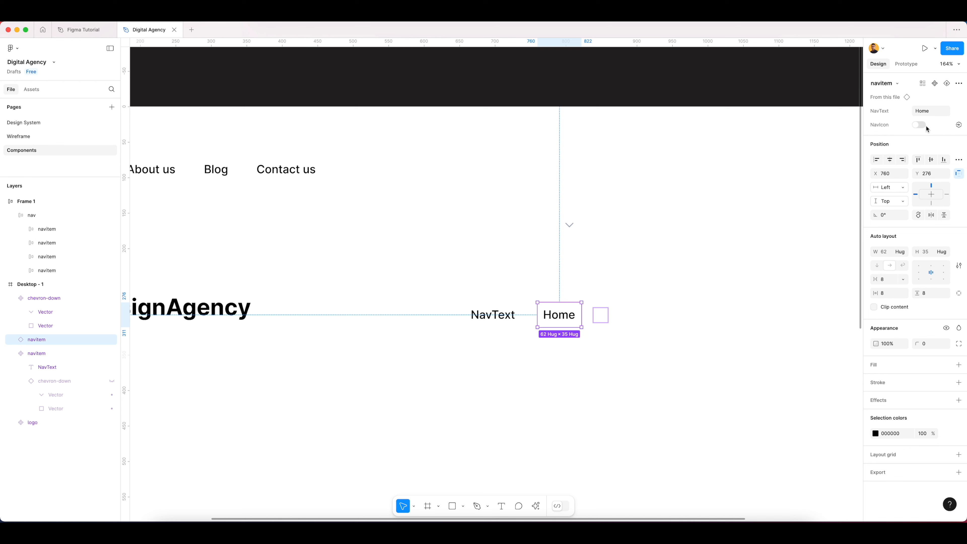
pyautogui.click(919, 125)
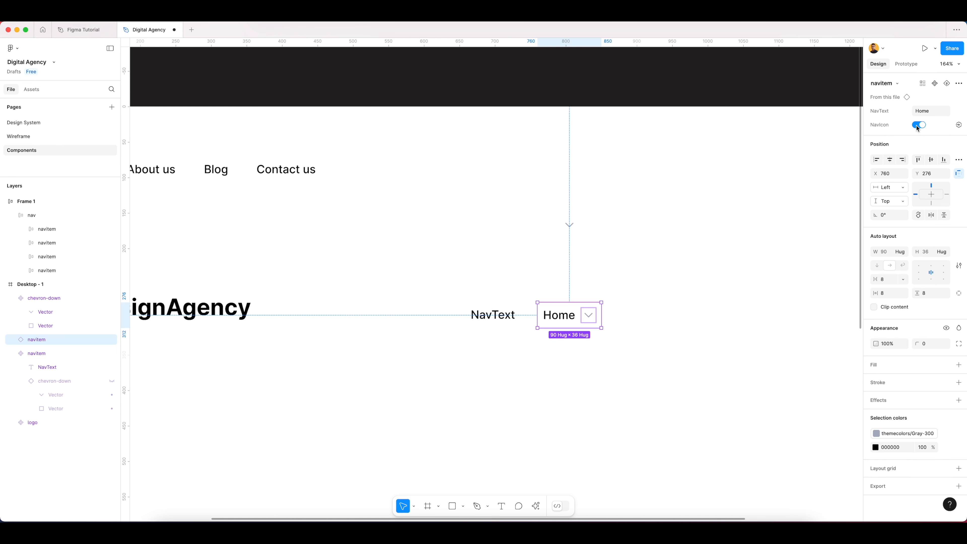
pyautogui.click(919, 124)
pyautogui.click(693, 299)
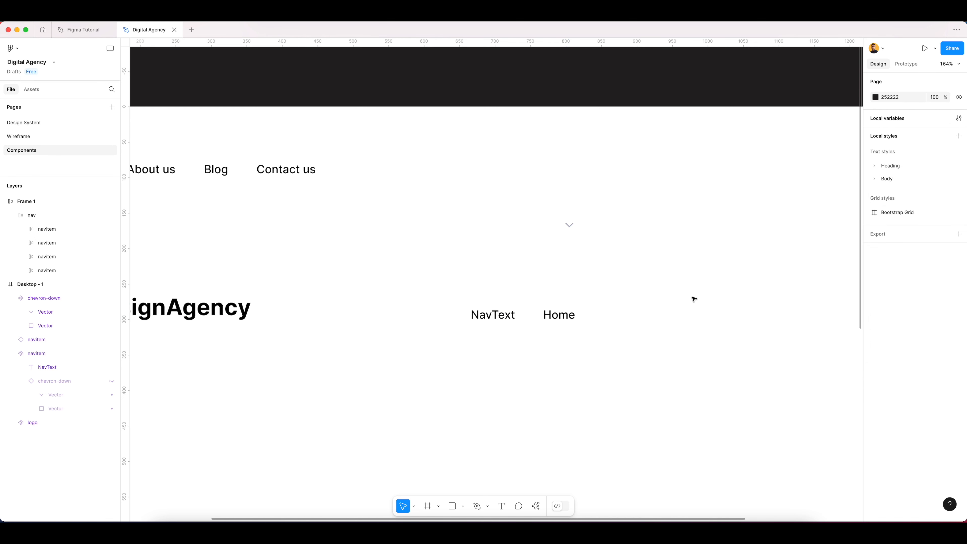
pyautogui.click(558, 319)
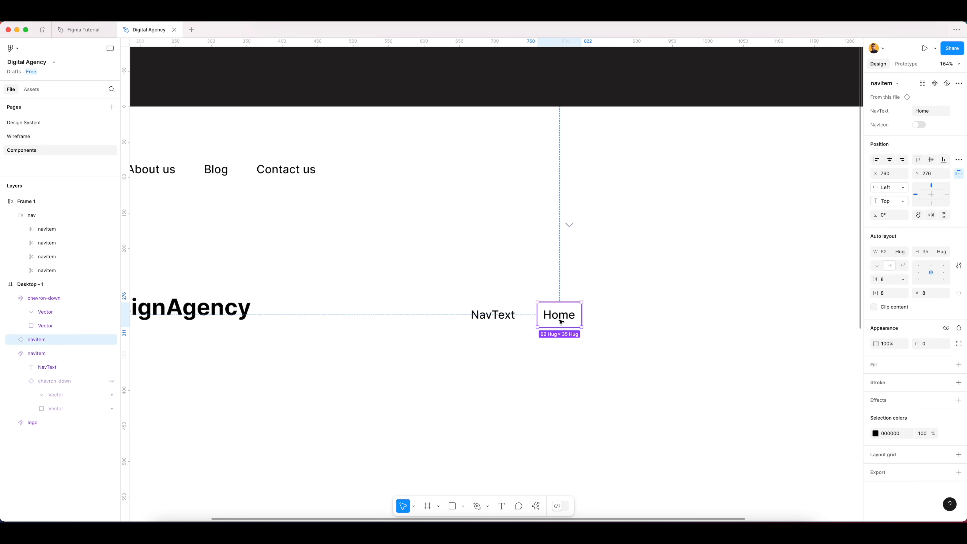
# - Move the main navitem component up and relocate the old Frame 1 navigation row above the Desktop - 1 frame
pyautogui.scroll(-5, 538, 316)
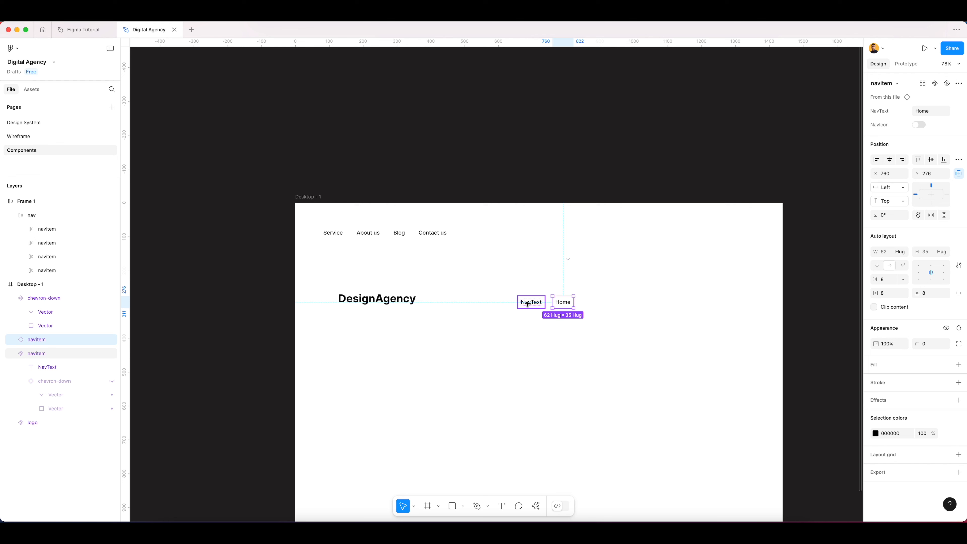
pyautogui.moveTo(530, 304); pyautogui.dragTo(548, 273)
pyautogui.press('super+z')
pyautogui.click(602, 268)
pyautogui.click(426, 236)
pyautogui.moveTo(479, 238); pyautogui.dragTo(487, 152)
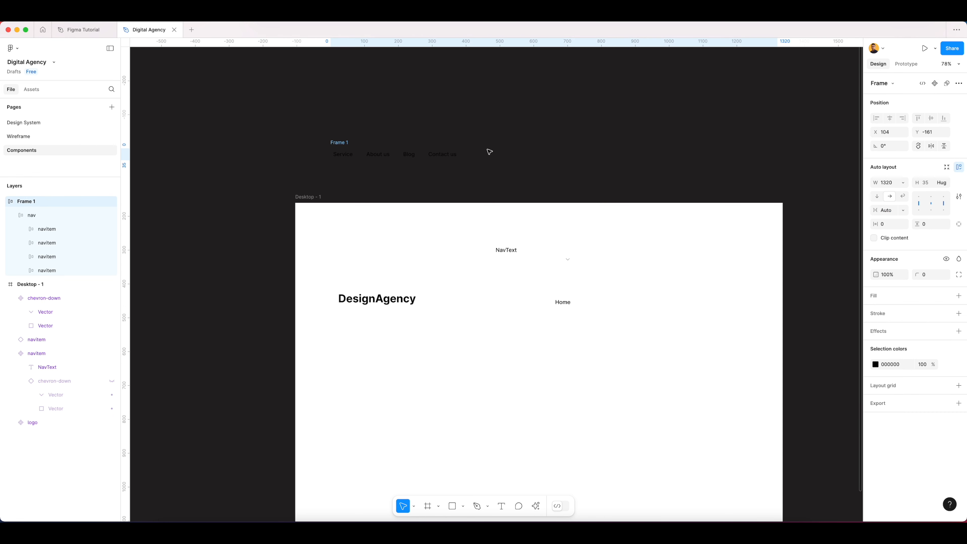
# - Place the navitem component and chevron-down side by side near the top of Desktop - 1, with the Home instance right of the DesignAgency logo
pyautogui.moveTo(512, 254); pyautogui.dragTo(510, 240)
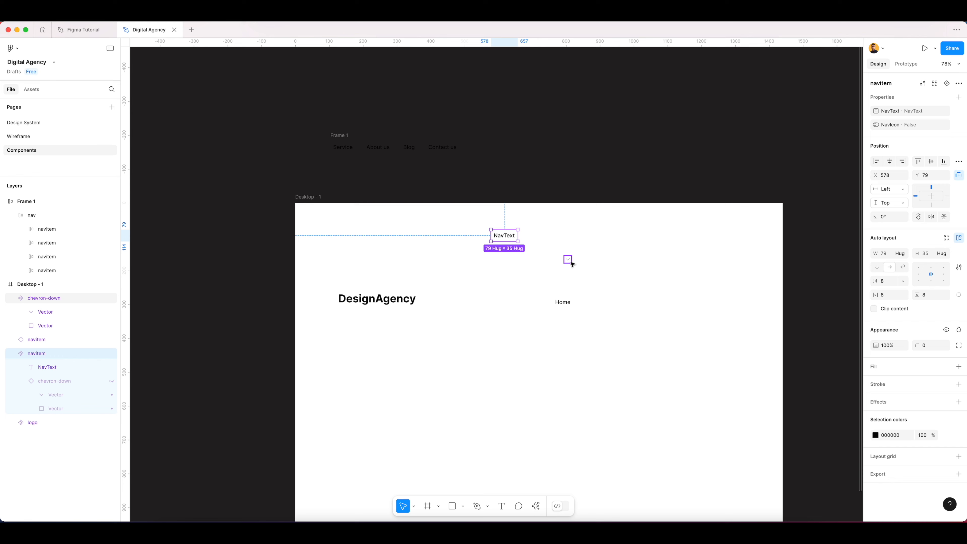
pyautogui.moveTo(569, 260); pyautogui.dragTo(549, 234)
pyautogui.moveTo(561, 300); pyautogui.dragTo(535, 293)
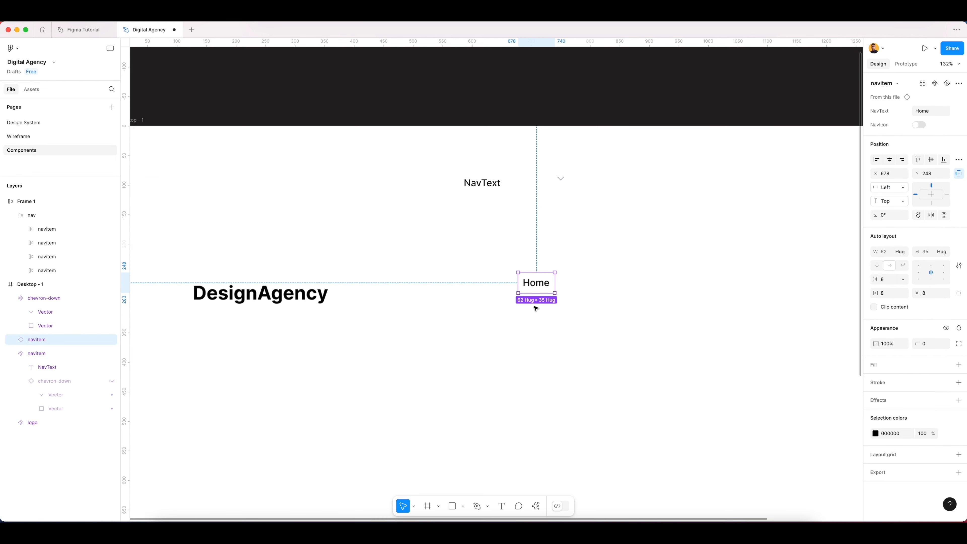
pyautogui.scroll(5, 533, 304)
pyautogui.moveTo(482, 312); pyautogui.dragTo(496, 308)
# - Duplicate the Home instance four times to form an evenly spaced horizontal row of five
pyautogui.moveTo(558, 281); pyautogui.dragTo(599, 299)
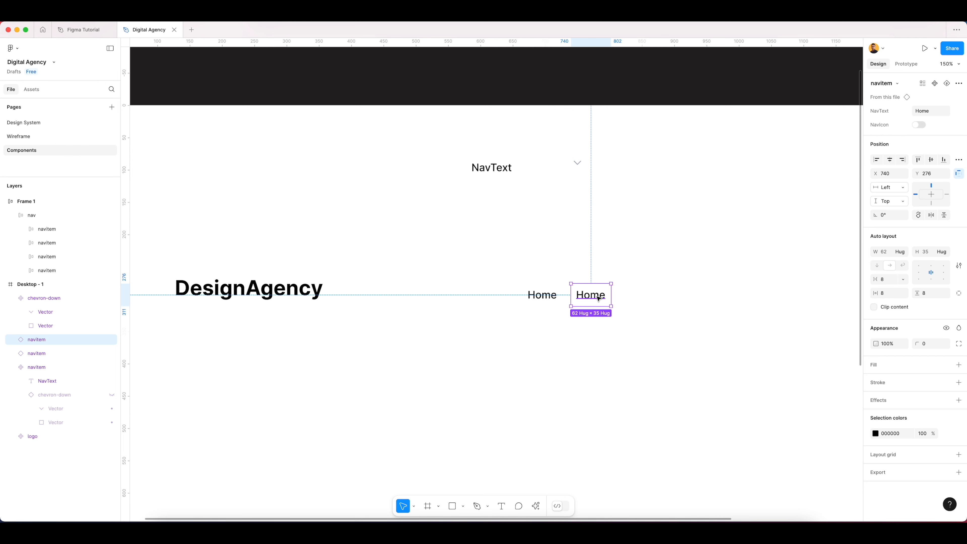
pyautogui.press('super+d')
pyautogui.press('super+d')
pyautogui.keyDown('ctrl'); pyautogui.scroll(-5, 575, 318); pyautogui.keyUp('ctrl')
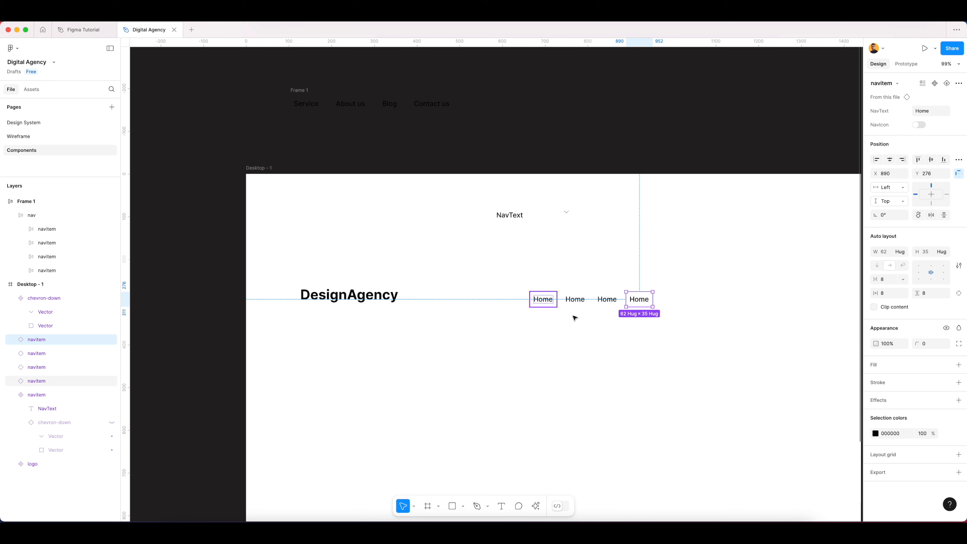
pyautogui.press('super+d')
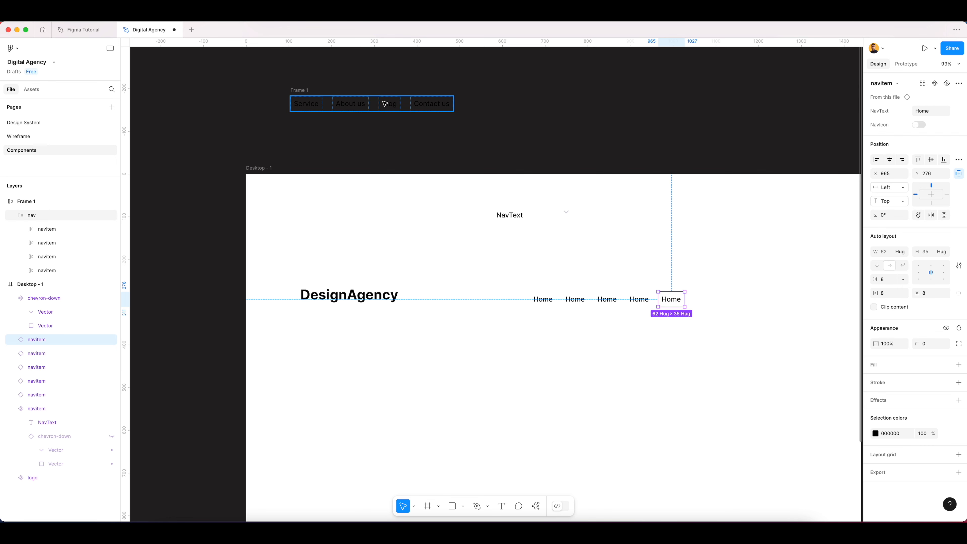
# - Change the texts of the four copied navitem instances to Service, About us, Blog and Contact us
pyautogui.doubleClick(575, 299)
pyautogui.write('Service')
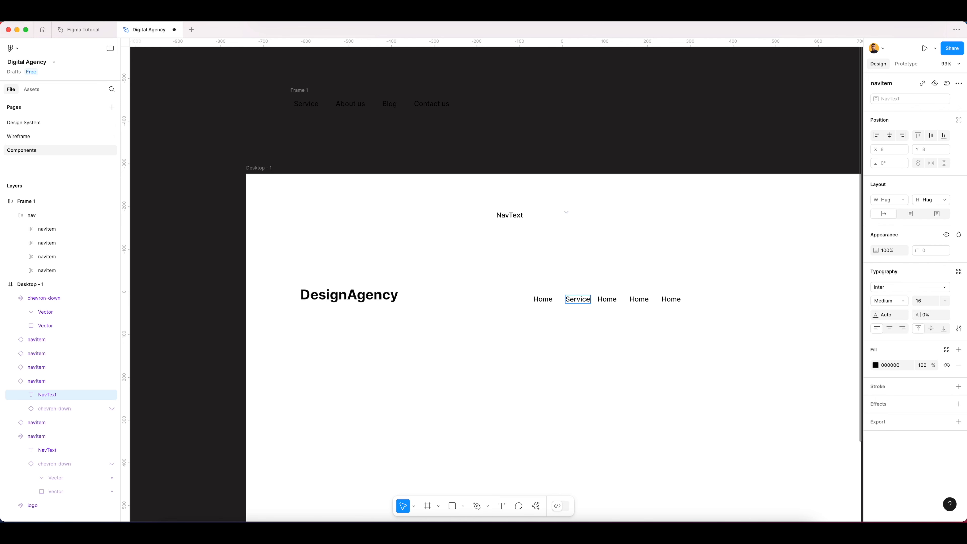
pyautogui.doubleClick(612, 304)
pyautogui.write('About us')
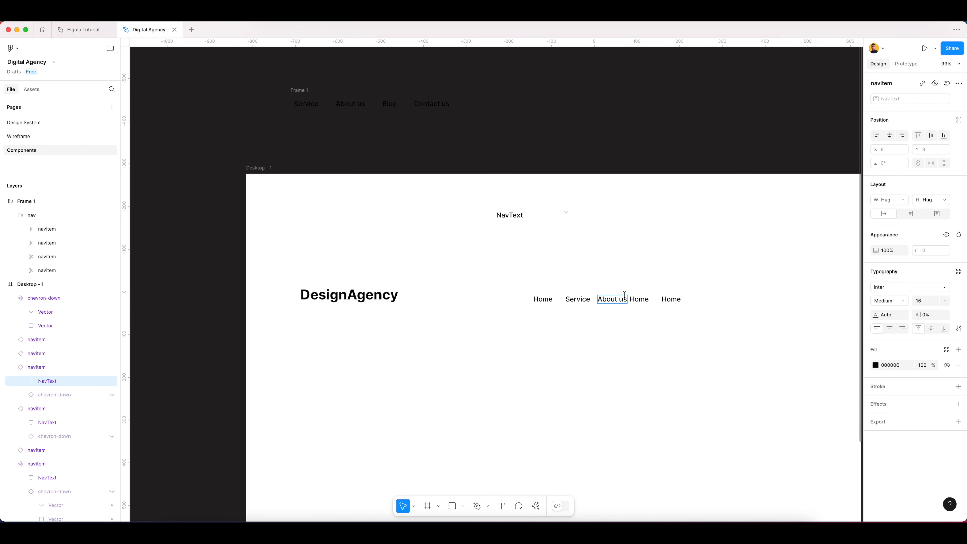
pyautogui.doubleClick(639, 299)
pyautogui.write('B')
pyautogui.write('ol')
pyautogui.click(671, 299)
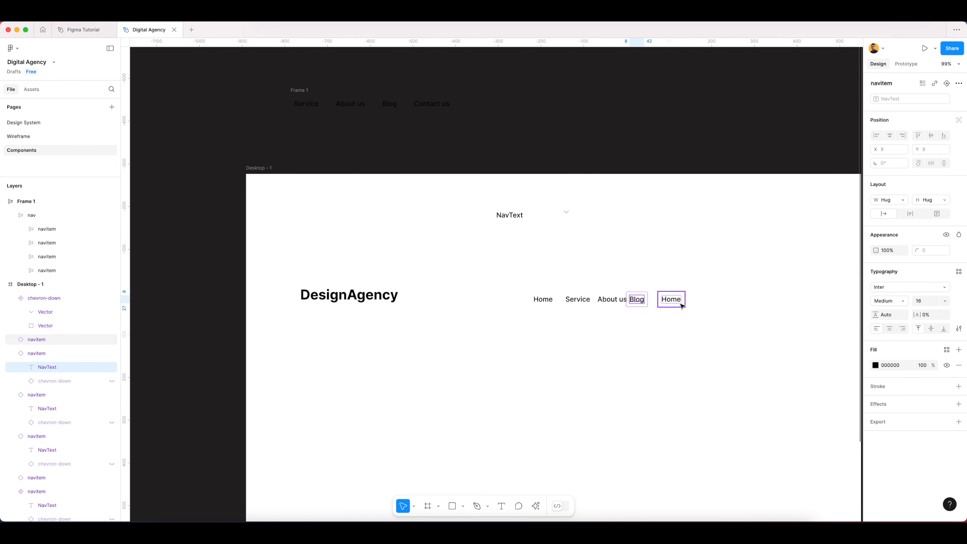
pyautogui.click(930, 112)
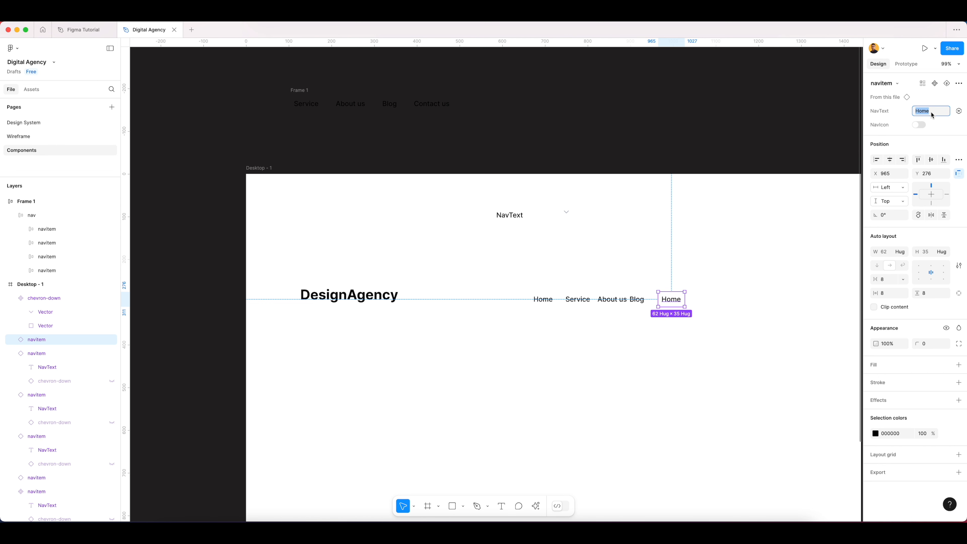
pyautogui.write('Contact us')
pyautogui.click(734, 349)
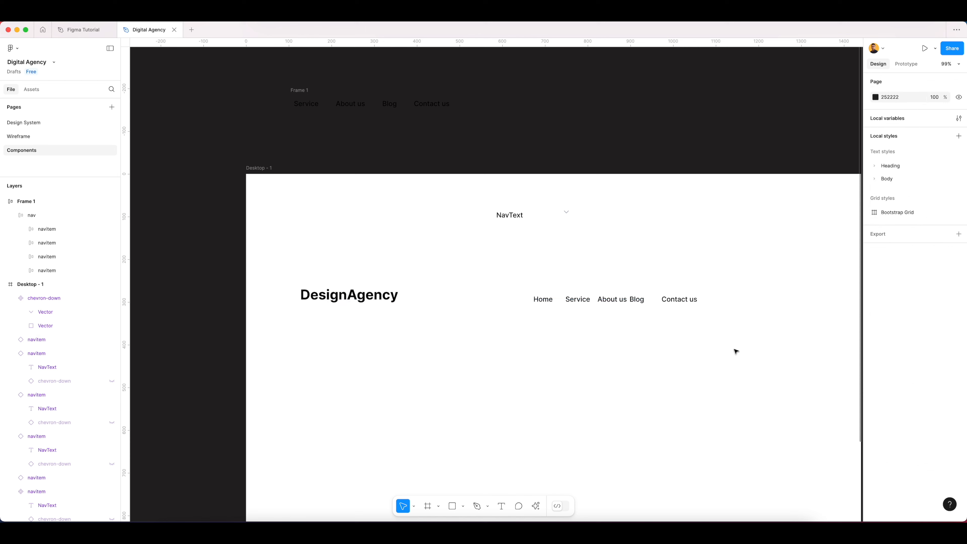
# - Reposition the navitem instances along their row so that About us and Blog are spaced apart from their neighbours
pyautogui.click(701, 302)
pyautogui.click(638, 307)
pyautogui.moveTo(638, 307); pyautogui.dragTo(529, 315)
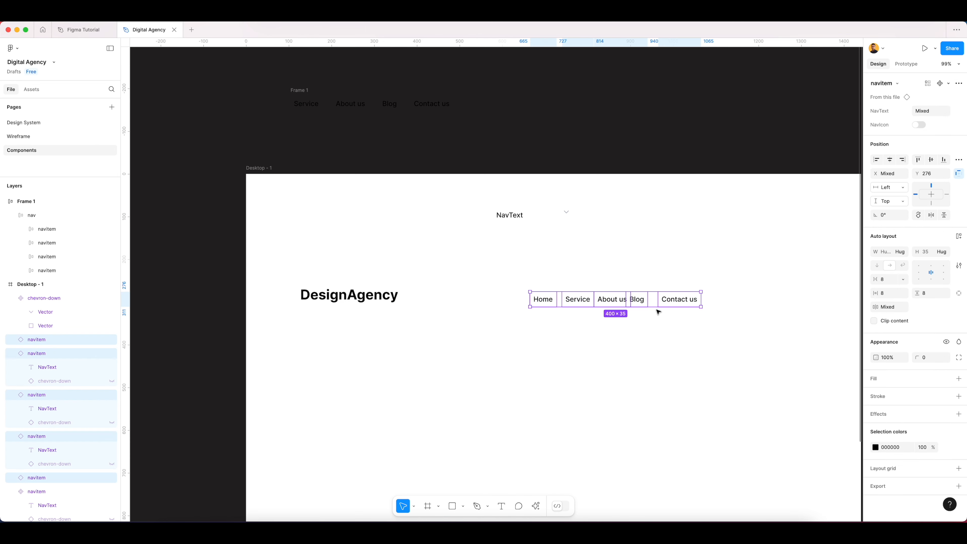
pyautogui.scroll(3, 657, 308)
pyautogui.click(705, 384)
pyautogui.moveTo(759, 286); pyautogui.dragTo(491, 300)
pyautogui.click(502, 300)
pyautogui.moveTo(552, 298); pyautogui.dragTo(636, 298)
pyautogui.moveTo(700, 297); pyautogui.dragTo(706, 297)
pyautogui.click(687, 332)
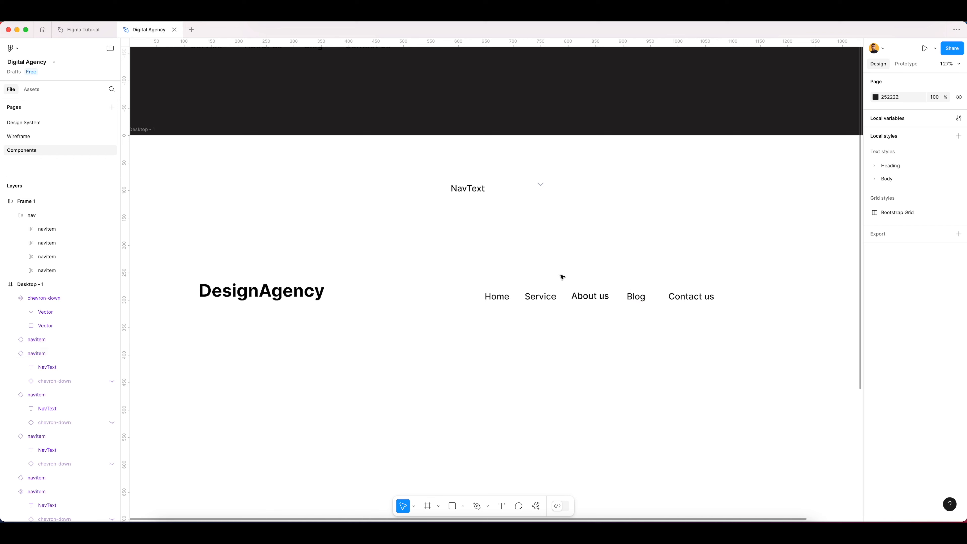
# - Turn the five navitem instances from Home to Contact us into a single component named nav
pyautogui.moveTo(482, 281); pyautogui.dragTo(694, 317)
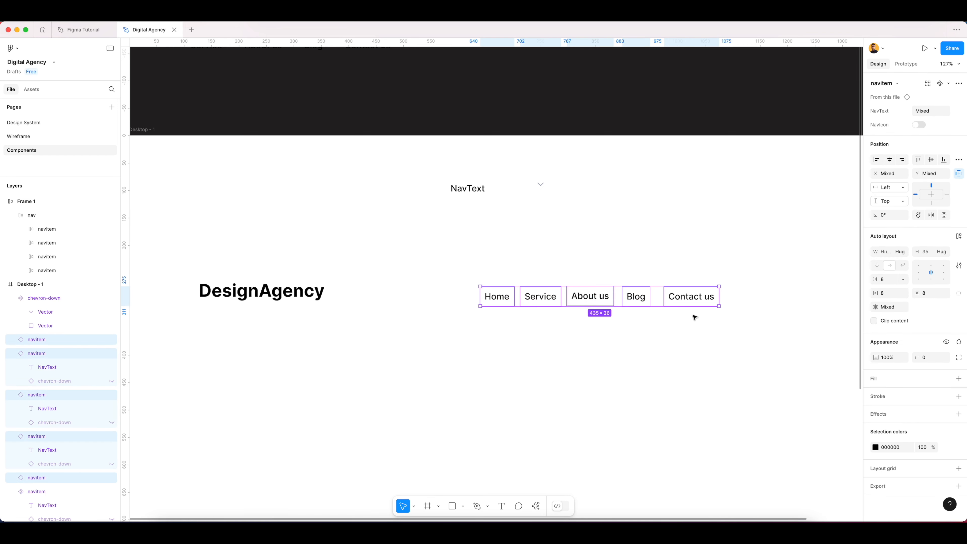
pyautogui.rightClick(603, 296)
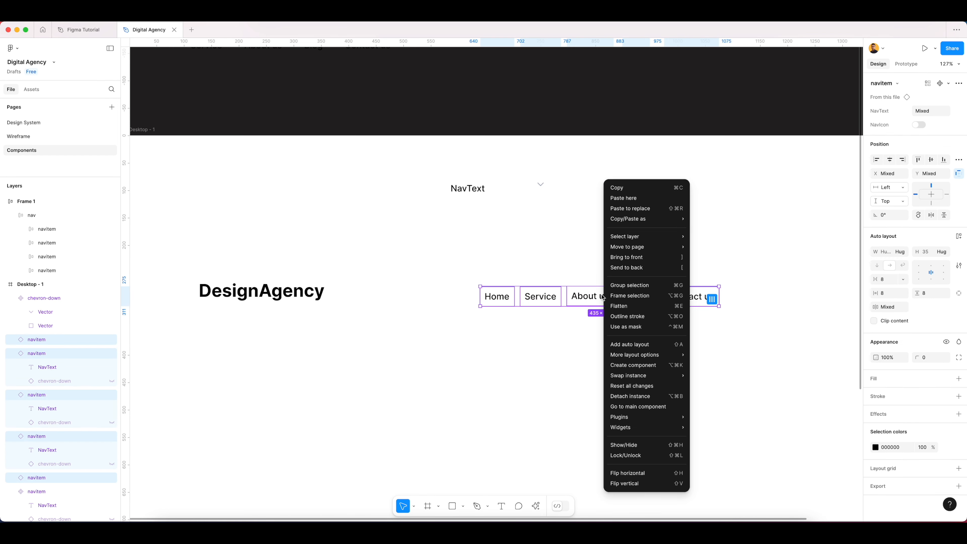
pyautogui.click(627, 367)
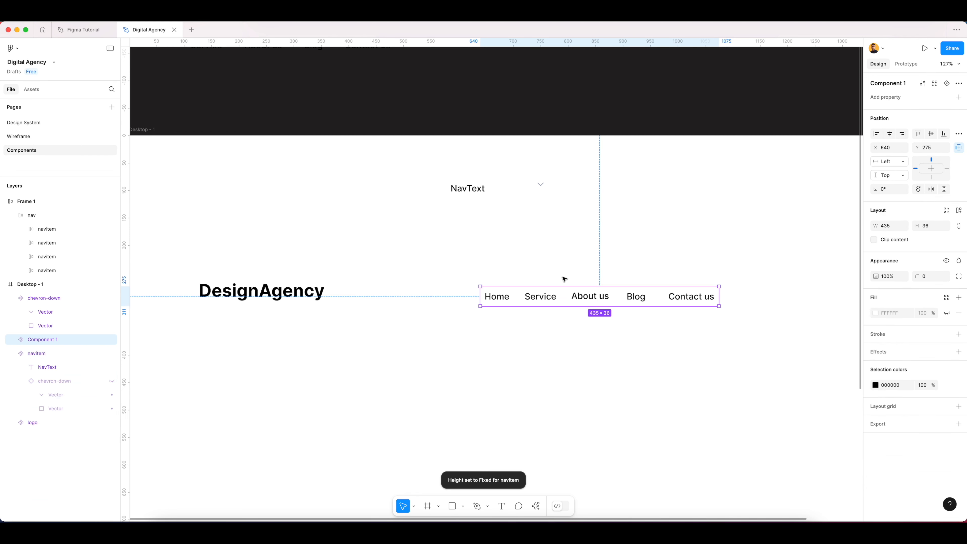
pyautogui.press('super+r')
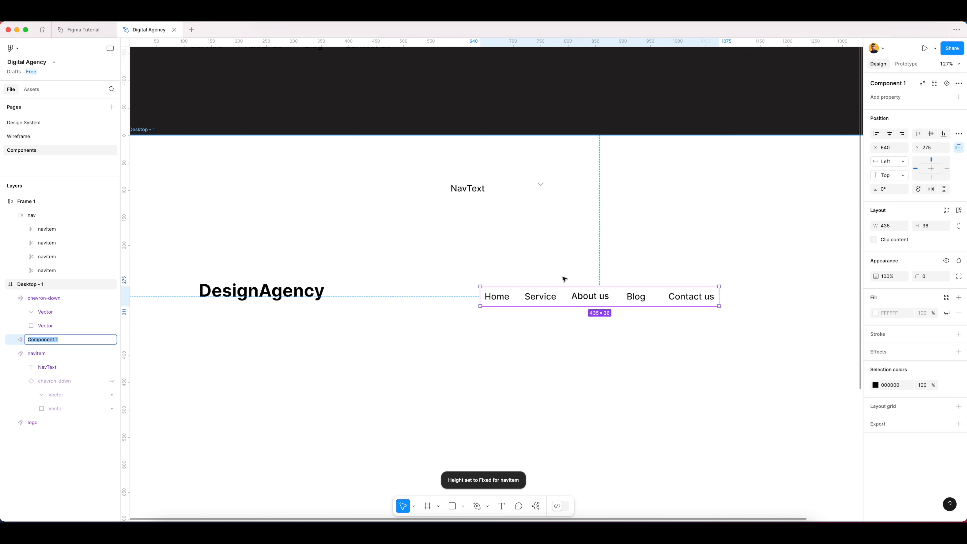
pyautogui.write('nav')
pyautogui.press('Return')
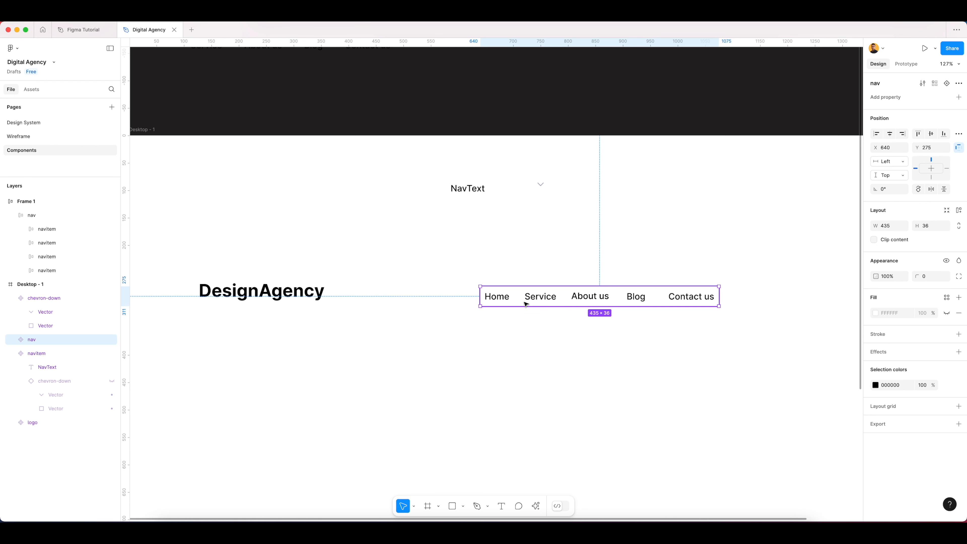
# - Move the nav component closer to the logo and wrap the logo and nav components in an auto layout frame
pyautogui.moveTo(525, 303); pyautogui.dragTo(488, 308)
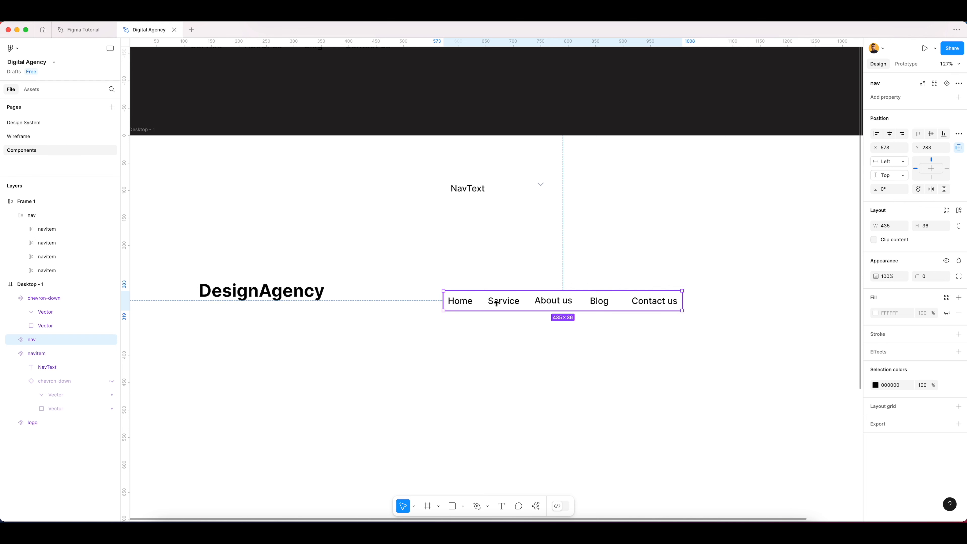
pyautogui.keyDown('shift'); pyautogui.click(299, 296); pyautogui.keyUp('shift')
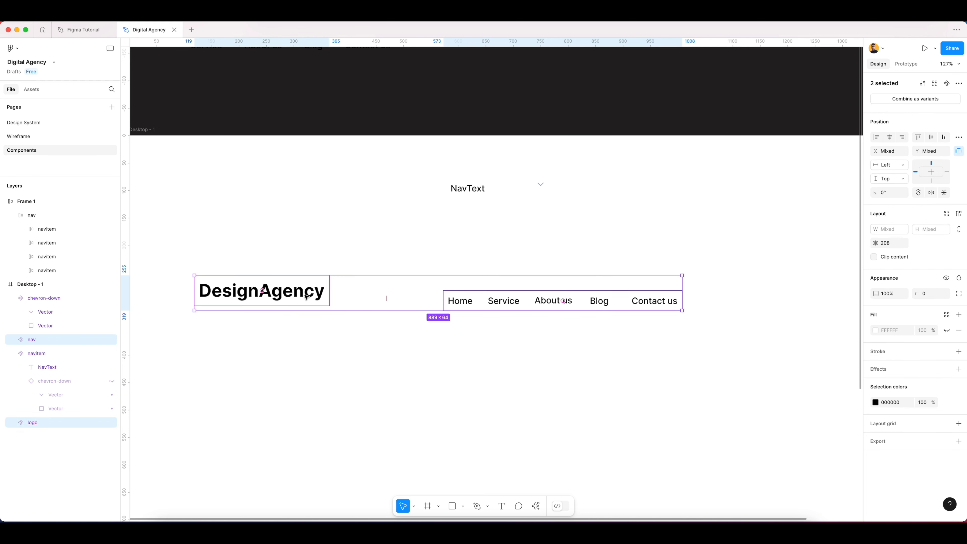
pyautogui.click(489, 355)
pyautogui.scroll(-3, 488, 355)
pyautogui.click(349, 347)
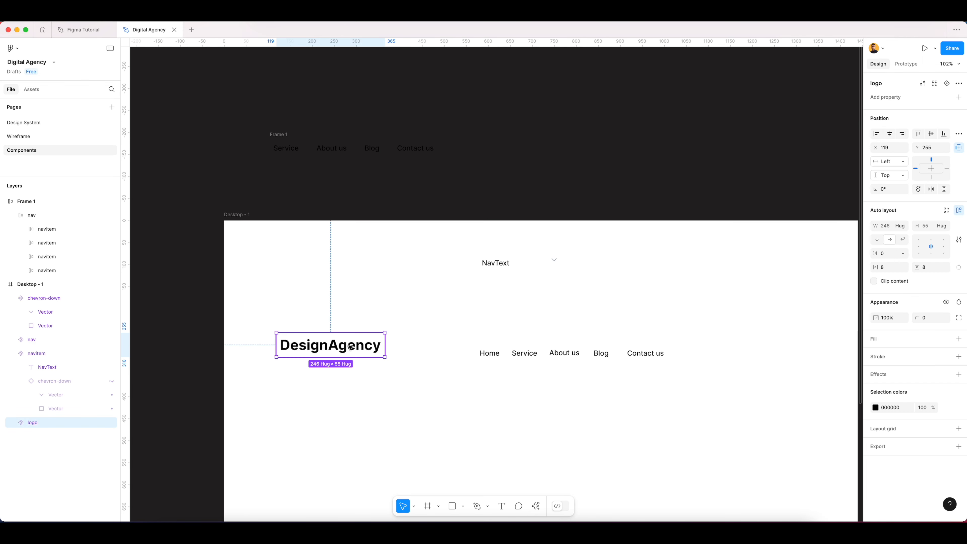
pyautogui.keyDown('shift'); pyautogui.click(520, 355); pyautogui.keyUp('shift')
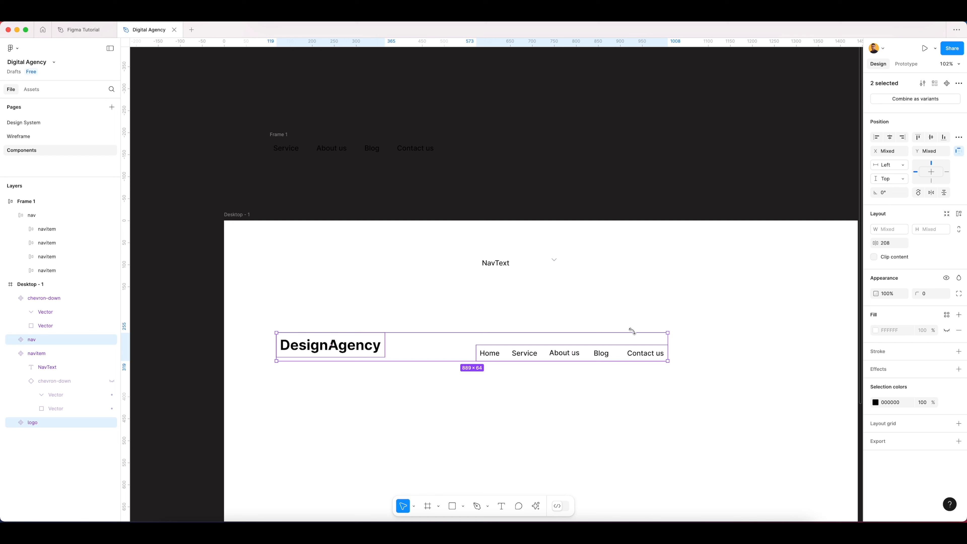
pyautogui.moveTo(333, 313); pyautogui.dragTo(492, 396)
pyautogui.rightClick(497, 358)
pyautogui.click(520, 375)
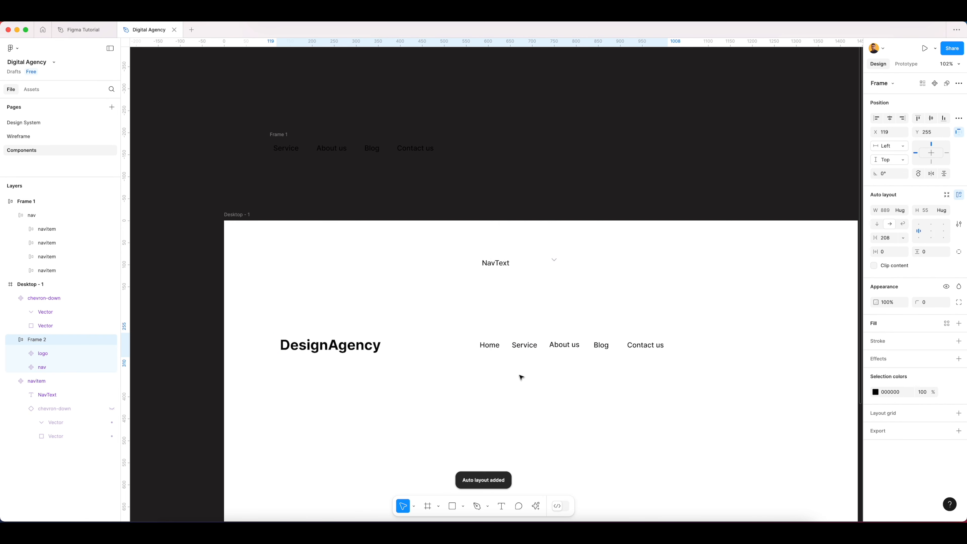
# - Rename the auto layout frame that holds the logo and nav as header
pyautogui.moveTo(478, 344); pyautogui.dragTo(486, 343)
pyautogui.press('super+r')
pyautogui.write('had')
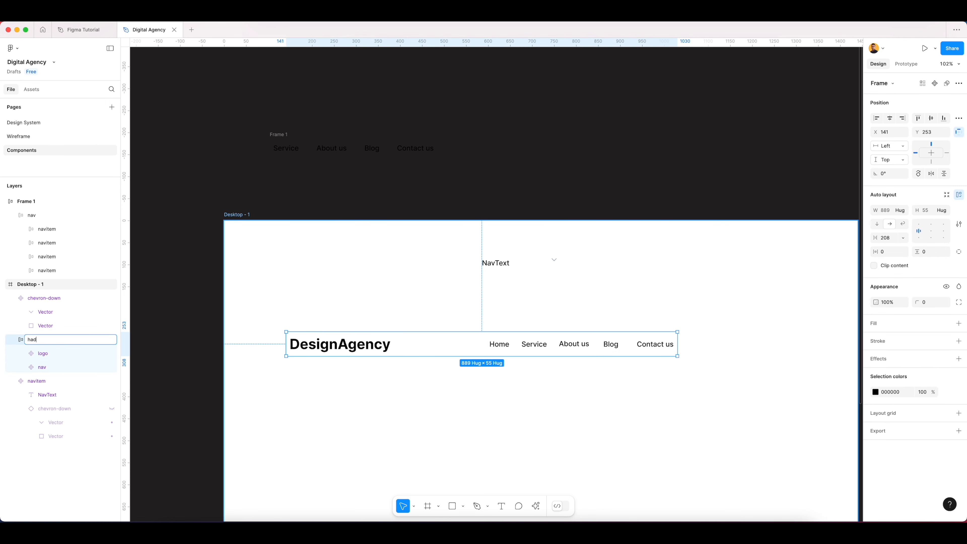
pyautogui.press('super+a')
pyautogui.press('Delete')
pyautogui.press('Return')
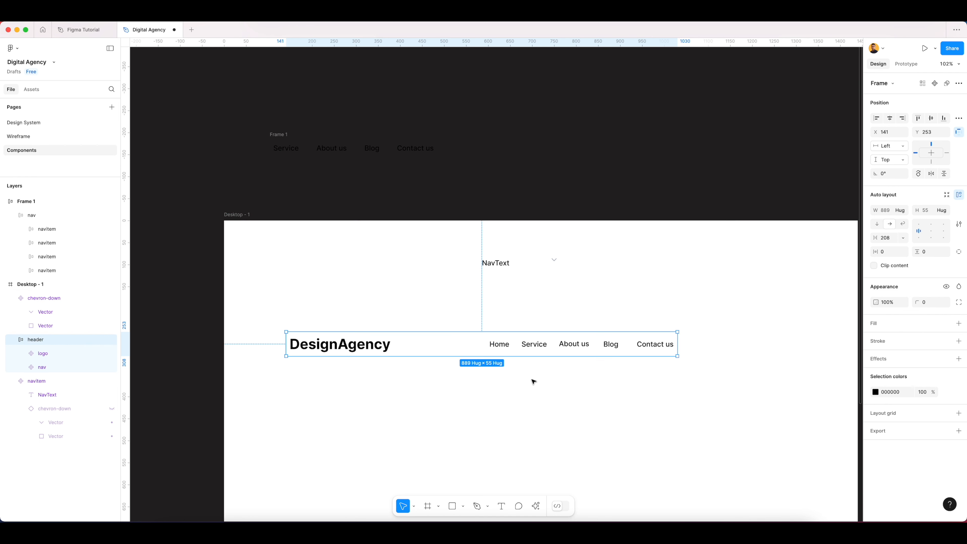
# - Turn the header frame into a component and move it lower in the Desktop - 1 frame
pyautogui.click(526, 377)
pyautogui.moveTo(524, 352); pyautogui.dragTo(560, 335)
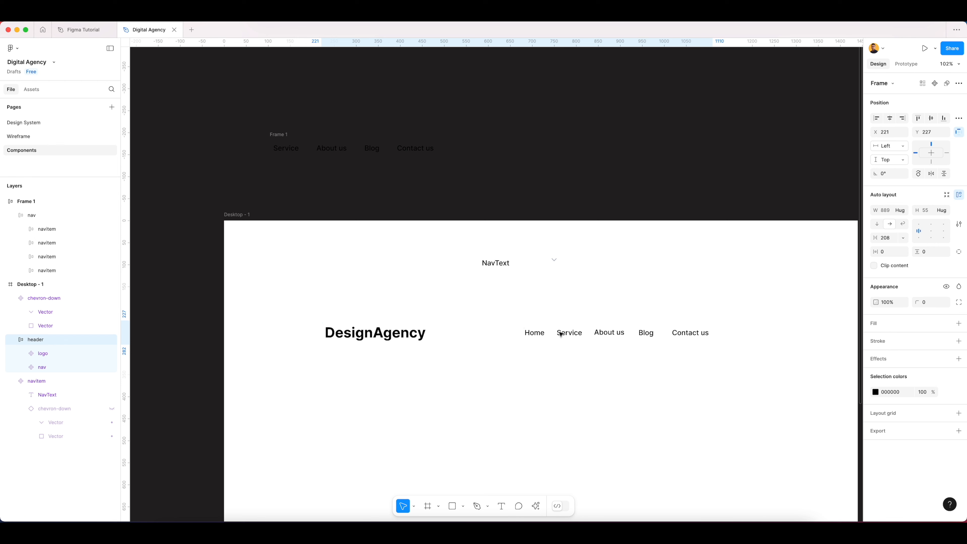
pyautogui.rightClick(534, 336)
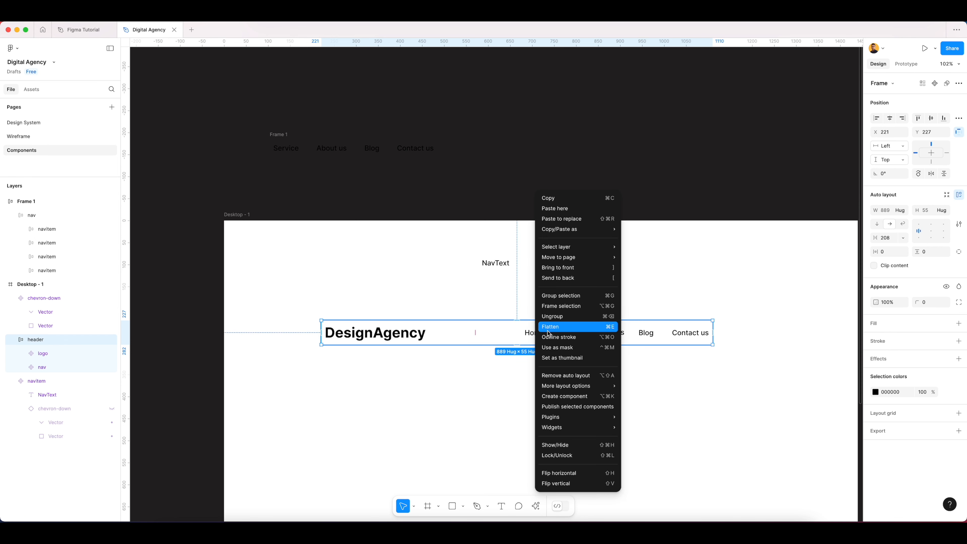
pyautogui.click(554, 397)
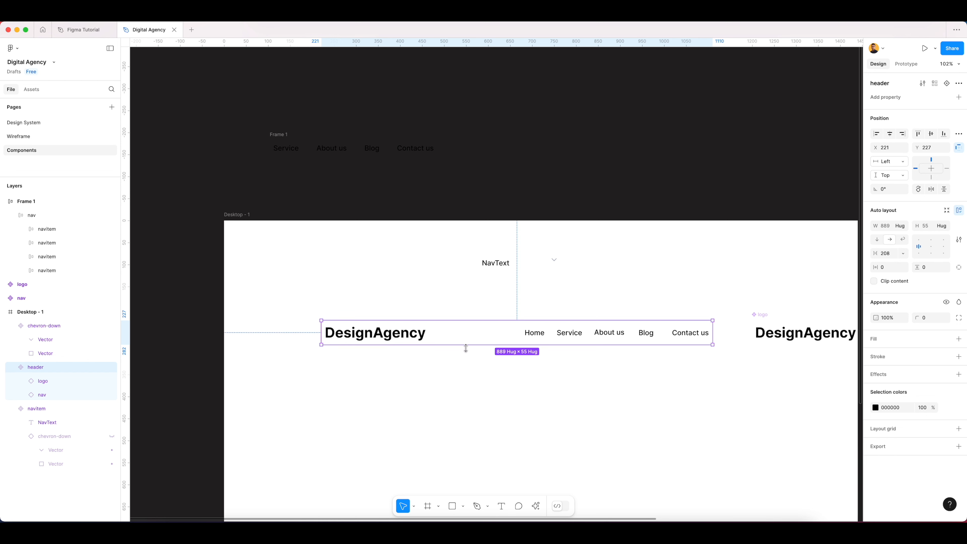
pyautogui.moveTo(457, 334); pyautogui.dragTo(444, 415)
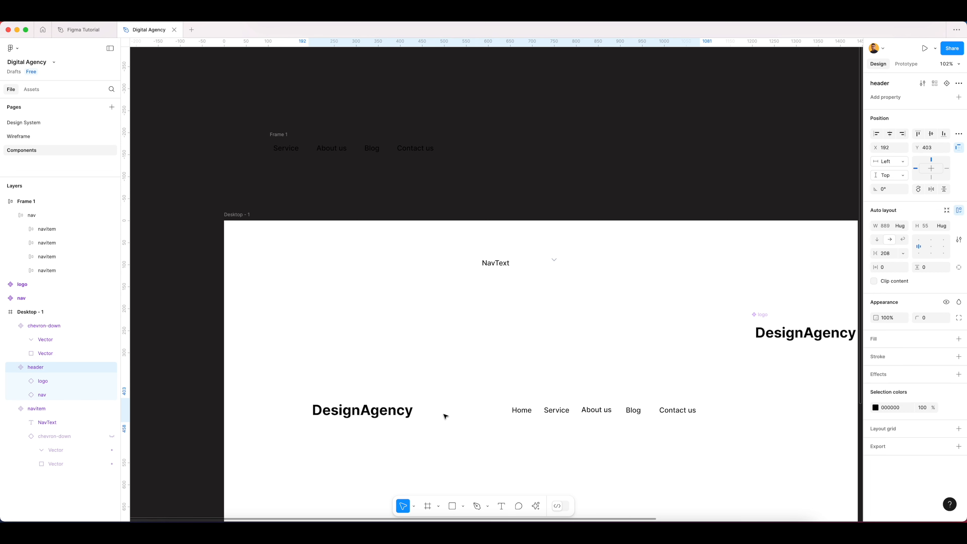
# - Move the logo and nav main components side by side between the NavText item and the header component
pyautogui.scroll(-3, 499, 344)
pyautogui.scroll(-2, 500, 344)
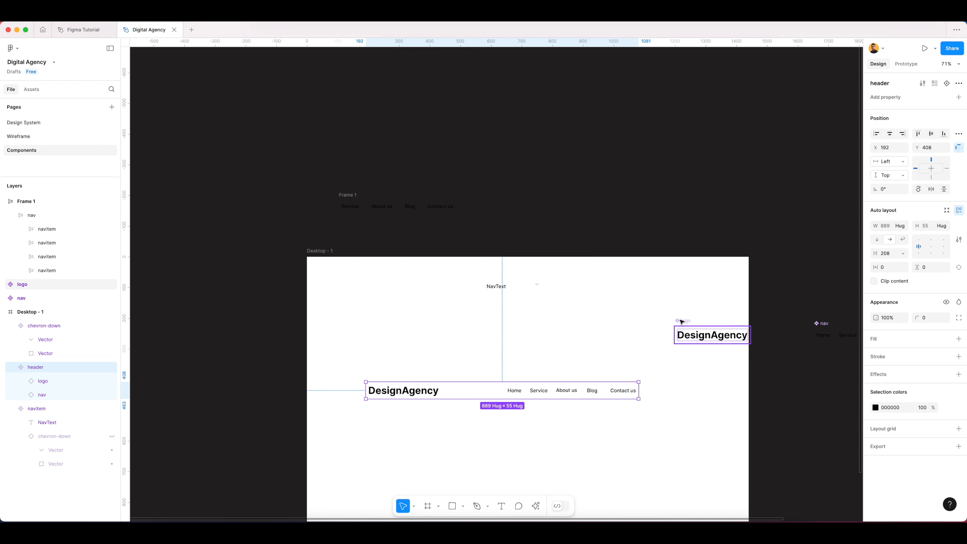
pyautogui.moveTo(685, 323); pyautogui.dragTo(415, 309)
pyautogui.moveTo(821, 325); pyautogui.dragTo(531, 338)
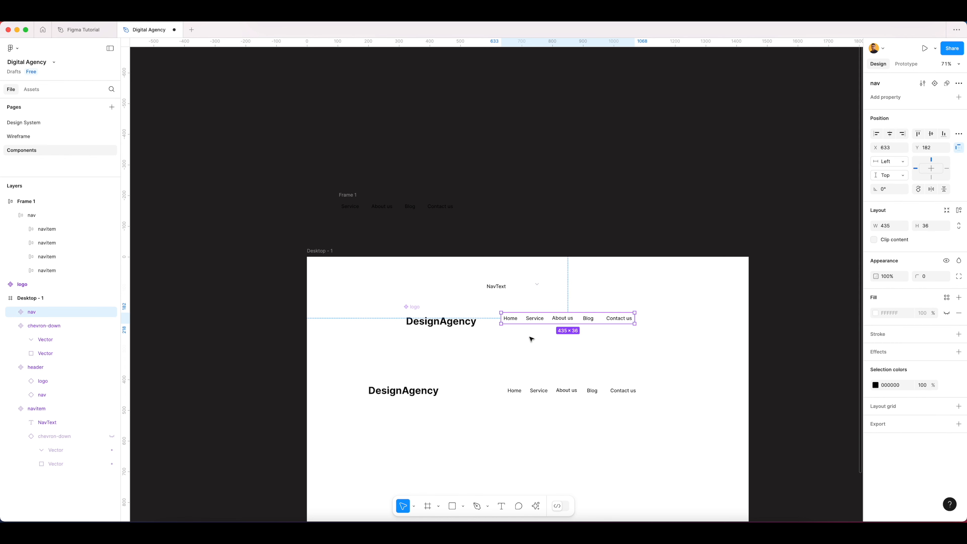
# - Examine how the header component is built from the logo, nav and navitem components
pyautogui.click(424, 395)
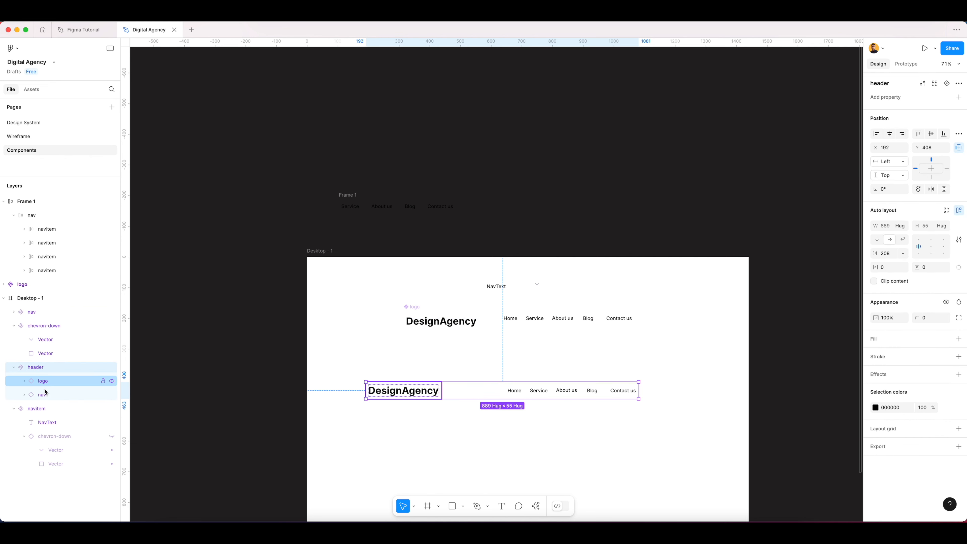
pyautogui.click(542, 368)
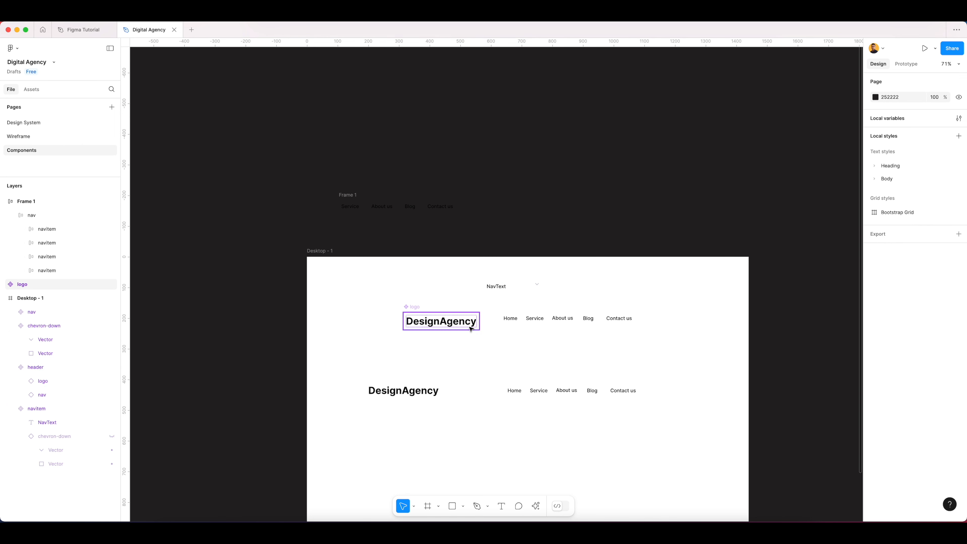
pyautogui.scroll(2, 532, 326)
pyautogui.scroll(1, 532, 326)
pyautogui.click(542, 317)
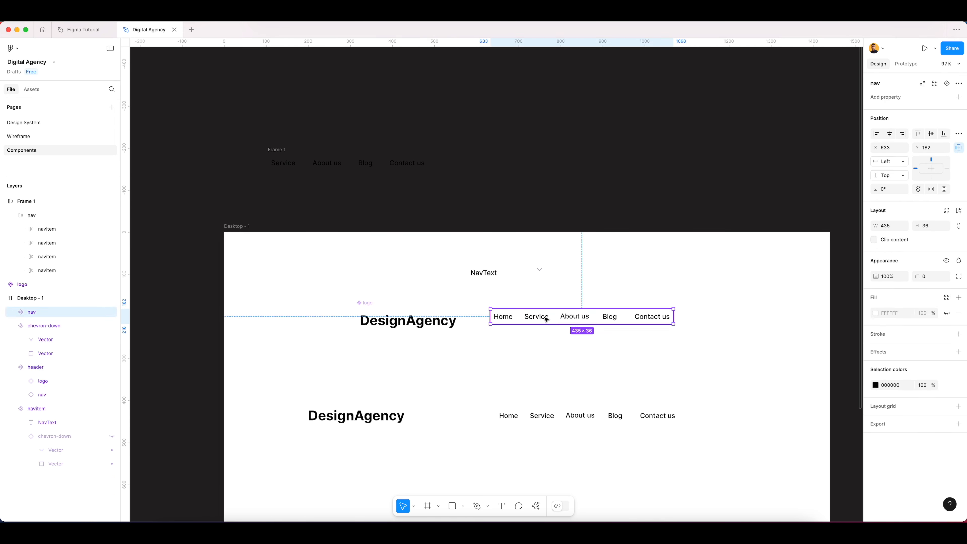
pyautogui.click(543, 317)
pyautogui.click(446, 424)
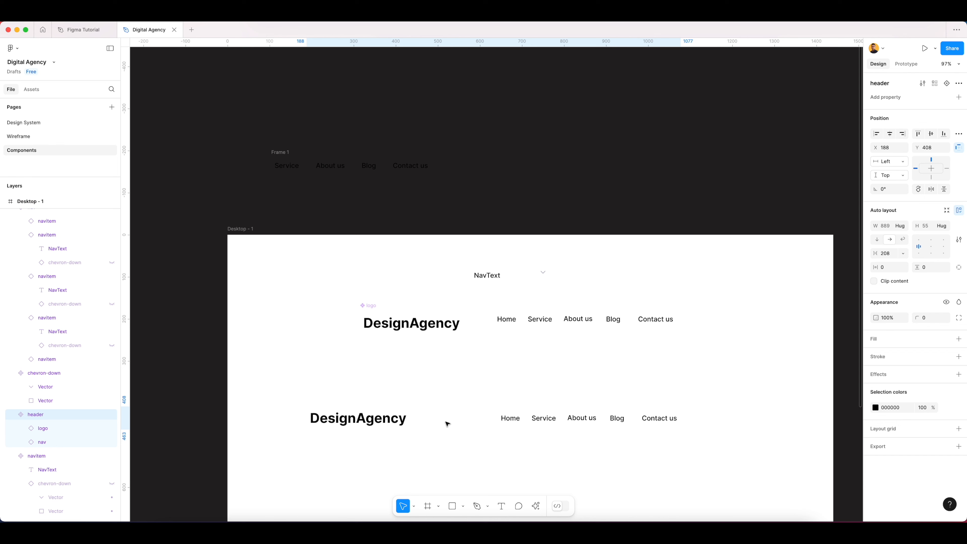
pyautogui.click(483, 277)
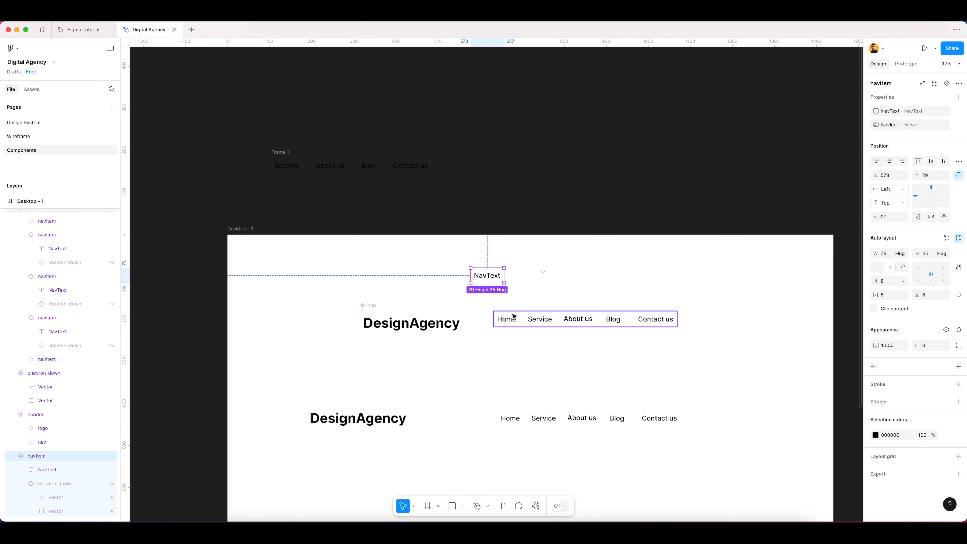
pyautogui.click(518, 323)
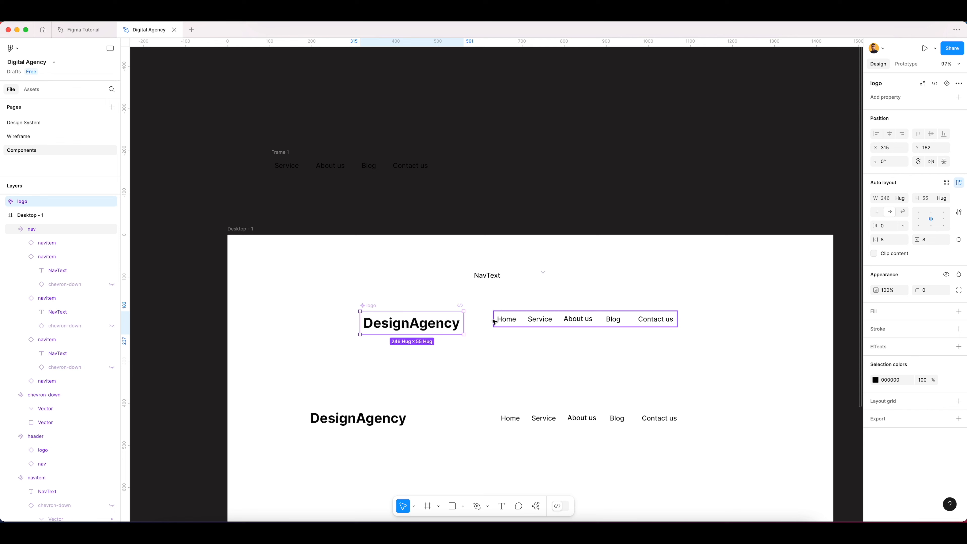
pyautogui.click(369, 422)
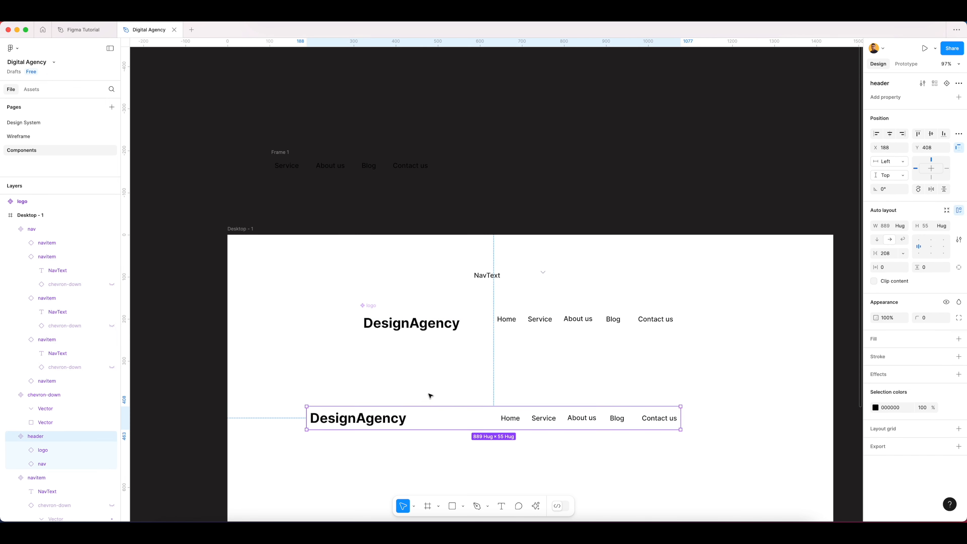
pyautogui.click(432, 444)
pyautogui.click(429, 425)
# - Shift the navitem, logo and nav components down and place the header component above them near the top of Desktop - 1
pyautogui.scroll(-3, 371, 277)
pyautogui.moveTo(351, 269); pyautogui.dragTo(662, 350)
pyautogui.moveTo(522, 283); pyautogui.dragTo(559, 309)
pyautogui.click(472, 272)
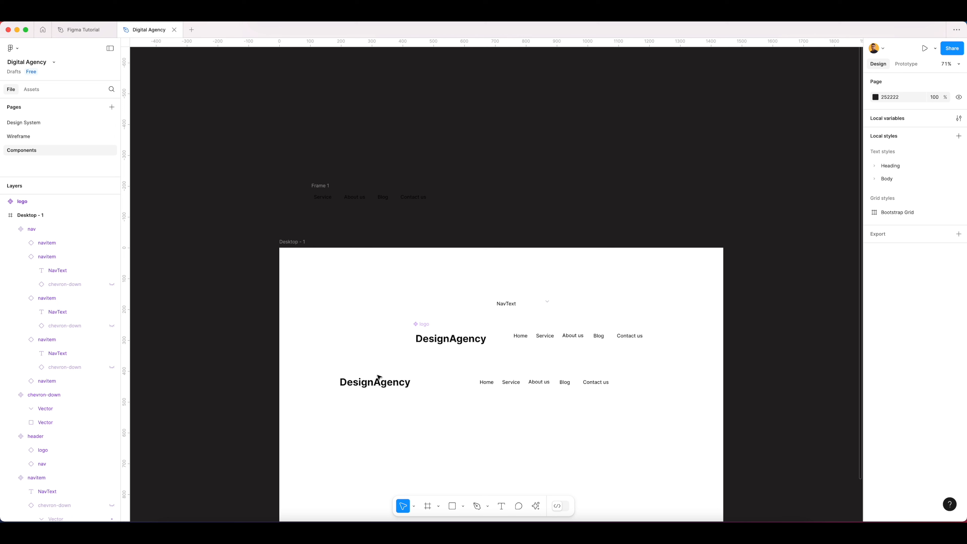
pyautogui.click(383, 384)
pyautogui.moveTo(426, 387); pyautogui.dragTo(439, 274)
pyautogui.click(344, 286)
# - Set the header component's horizontal gap between the logo and nav to Auto
pyautogui.click(448, 274)
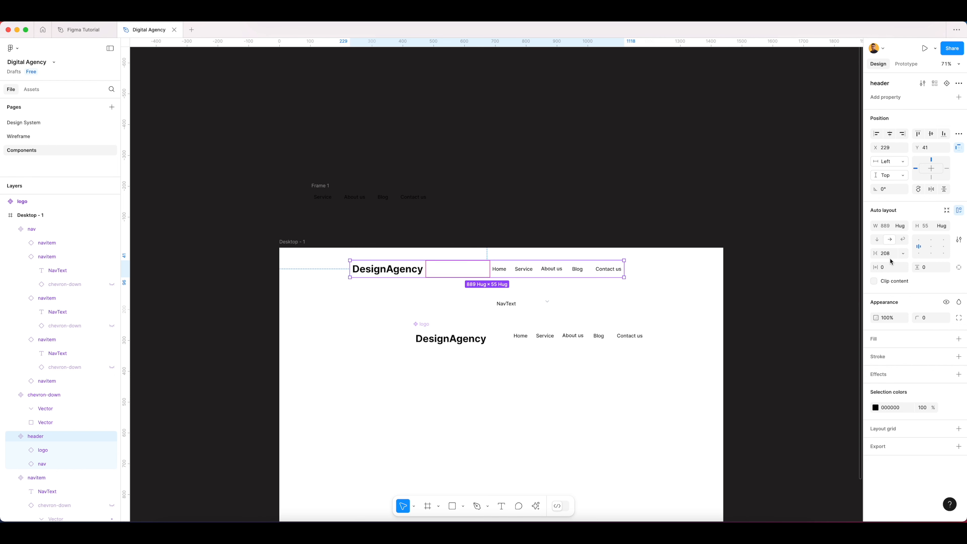
pyautogui.write('auto')
pyautogui.press('Tab')
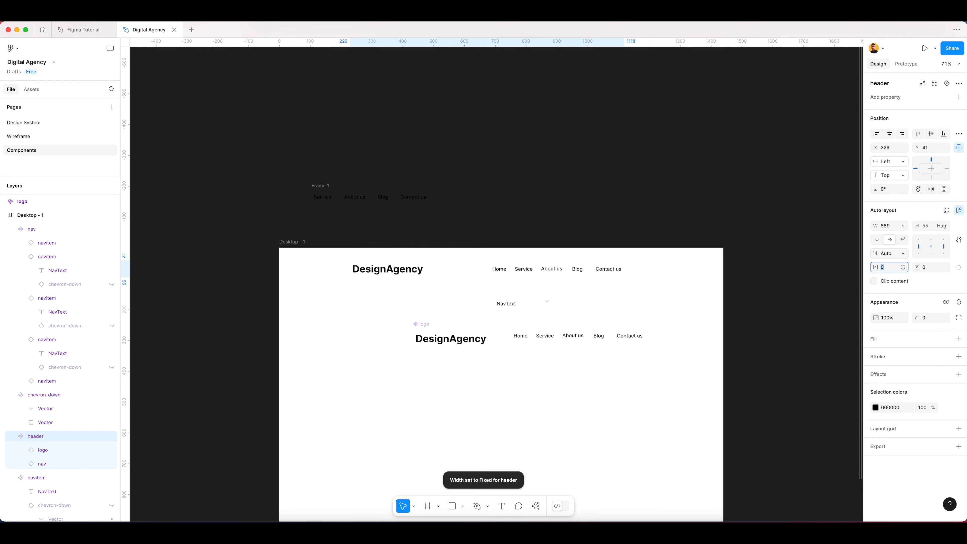
pyautogui.click(617, 294)
pyautogui.click(564, 269)
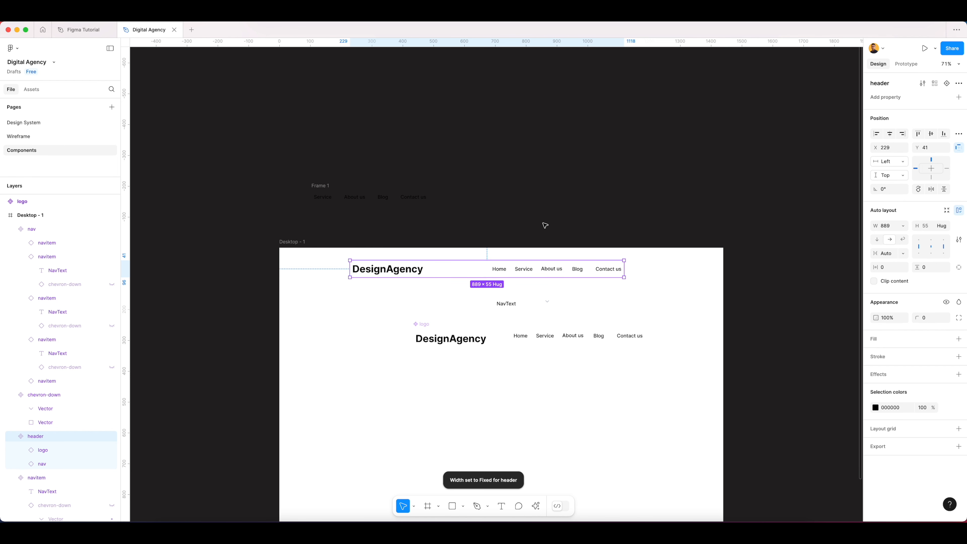
# - Switch to the Wireframe page and delete the old header frame from the top of Homepage Iteration
pyautogui.click(29, 137)
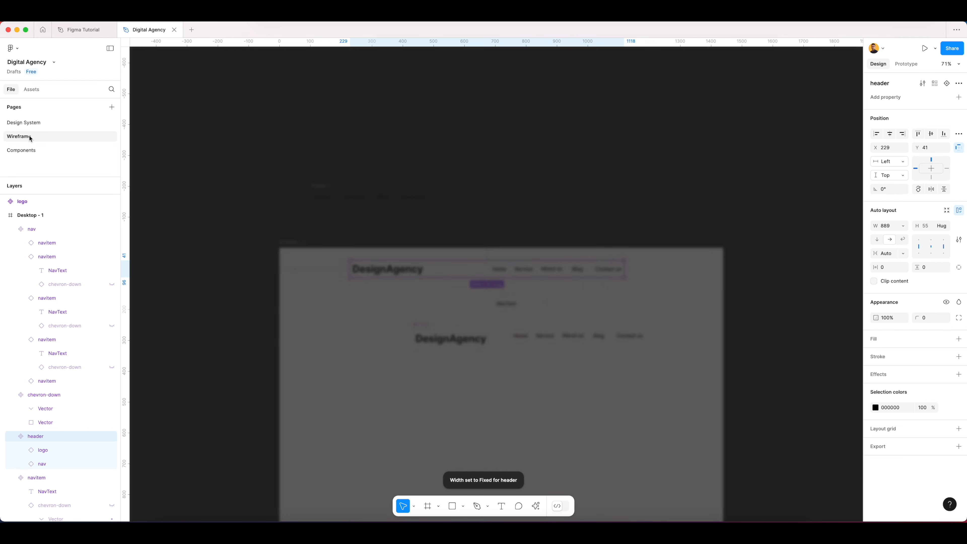
pyautogui.click(518, 216)
pyautogui.click(522, 213)
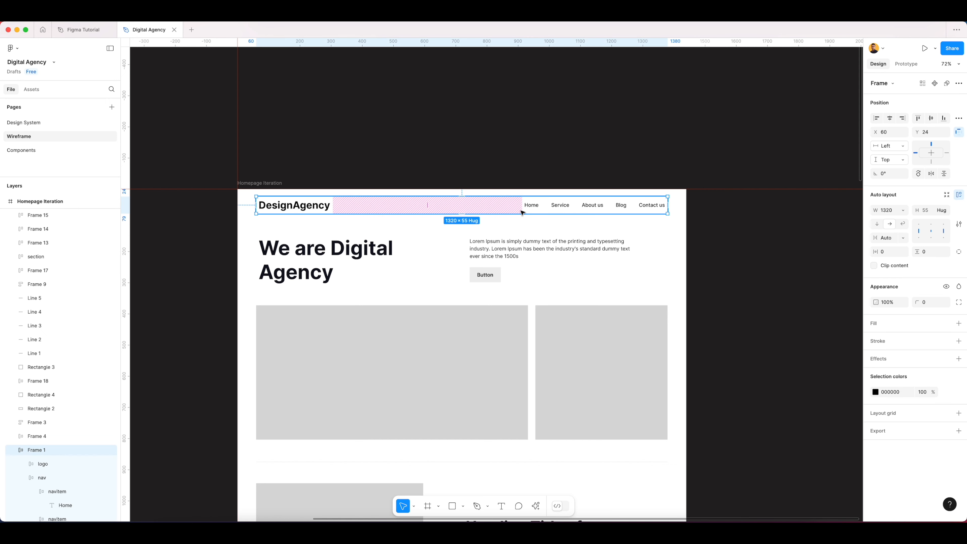
pyautogui.press('Delete')
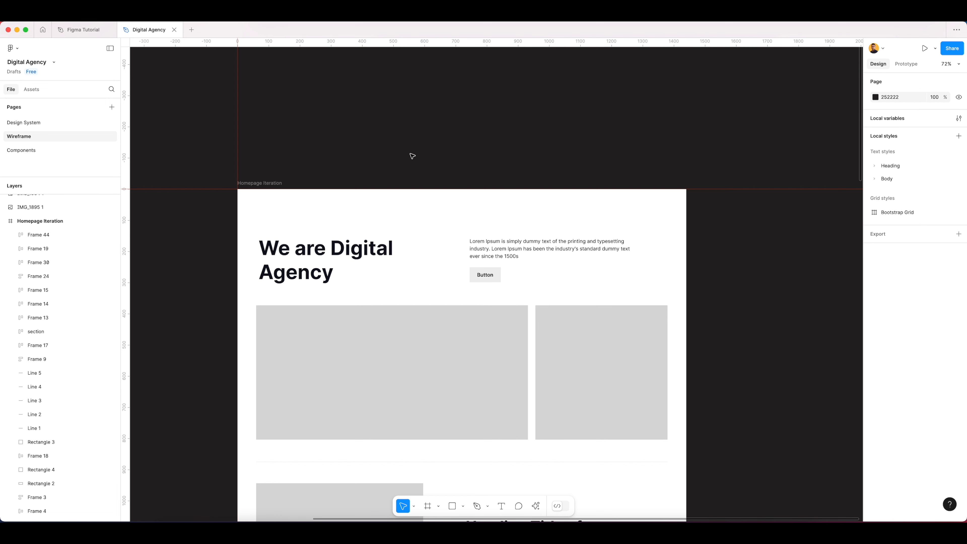
# - Show the layout grids and search the components created in this file for header
pyautogui.hotkey('ctrl', 'shift', '4')
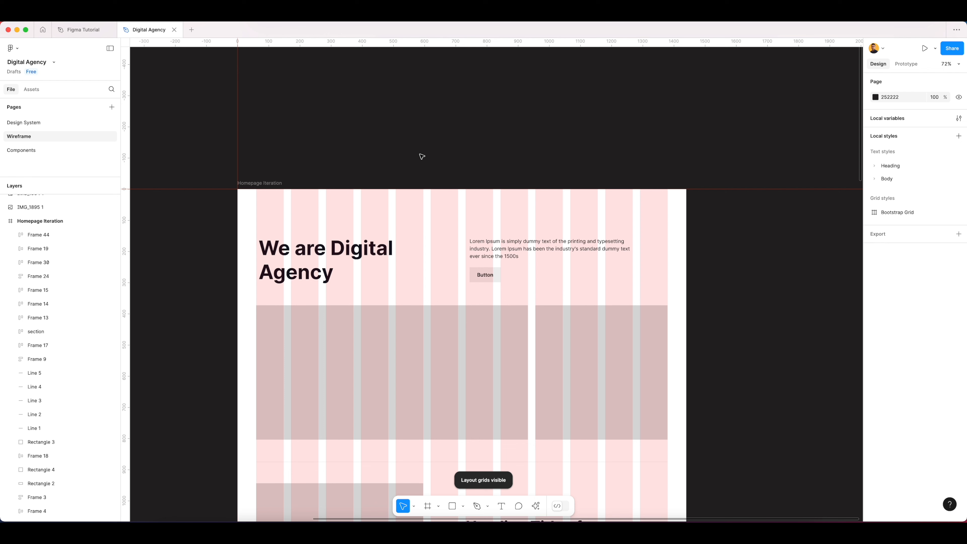
pyautogui.click(32, 89)
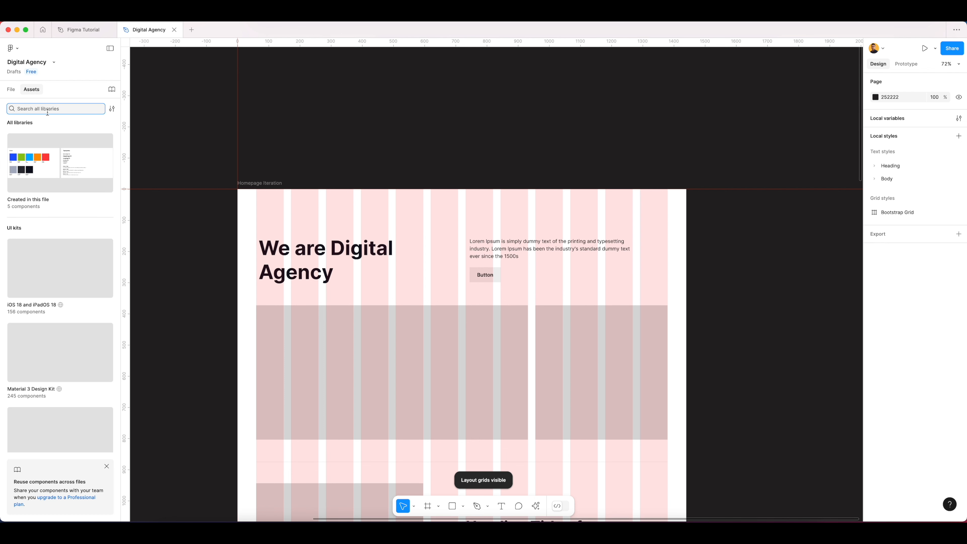
pyautogui.click(111, 110)
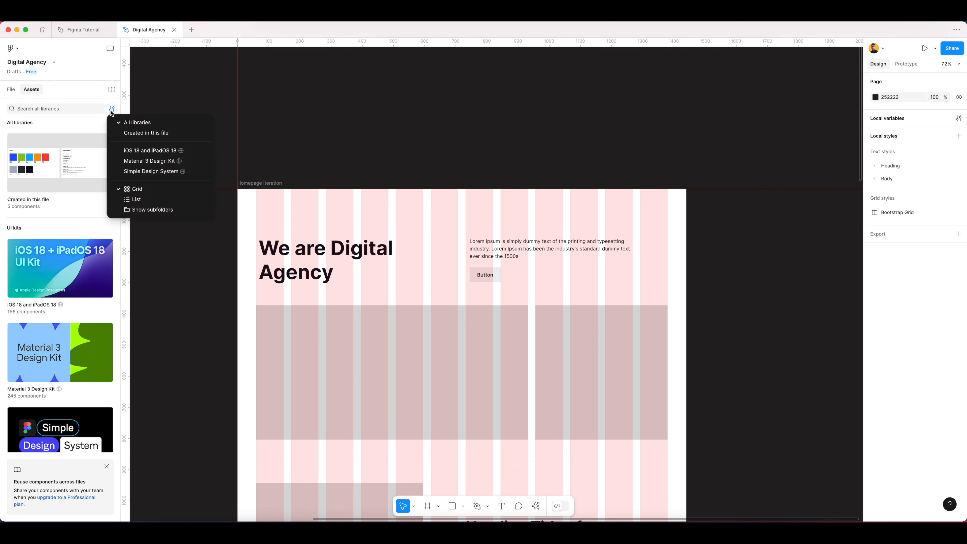
pyautogui.click(133, 133)
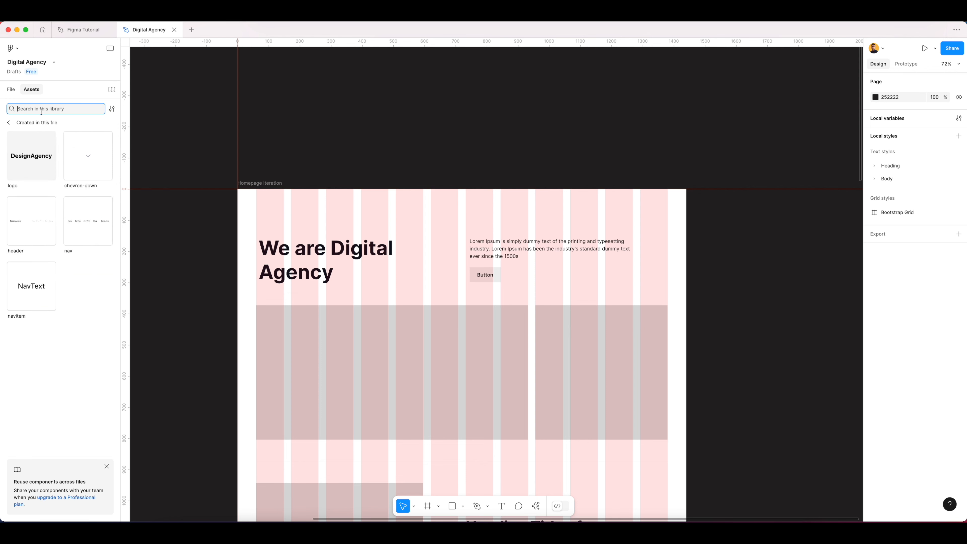
pyautogui.write('header')
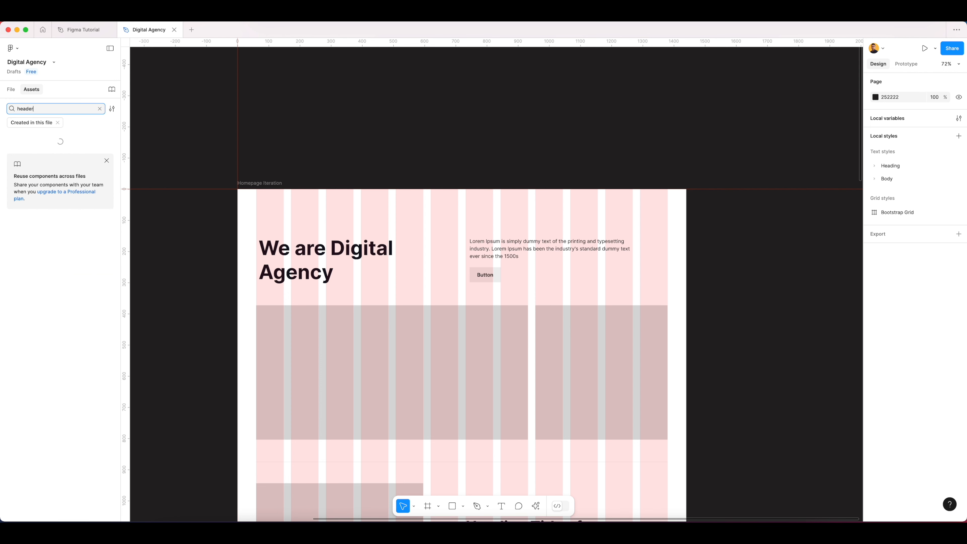
# - Place a header instance at the top of Homepage Iteration, widen it to 1320 across the grid columns, and hide the layout grids
pyautogui.moveTo(35, 152); pyautogui.dragTo(368, 204)
pyautogui.moveTo(532, 205); pyautogui.dragTo(667, 206)
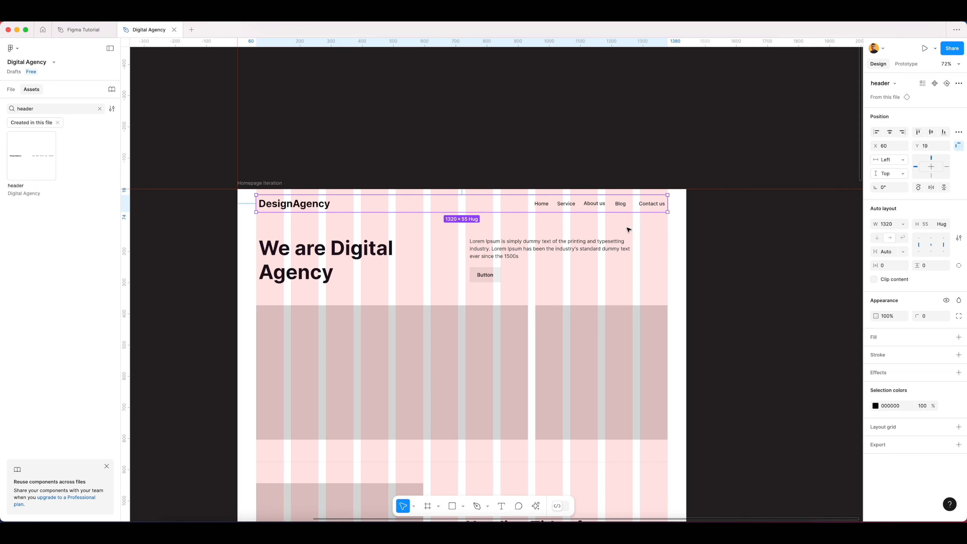
pyautogui.hotkey('ctrl', 'g')
pyautogui.click(664, 234)
pyautogui.scroll(3, 550, 204)
pyautogui.moveTo(378, 237); pyautogui.dragTo(439, 250)
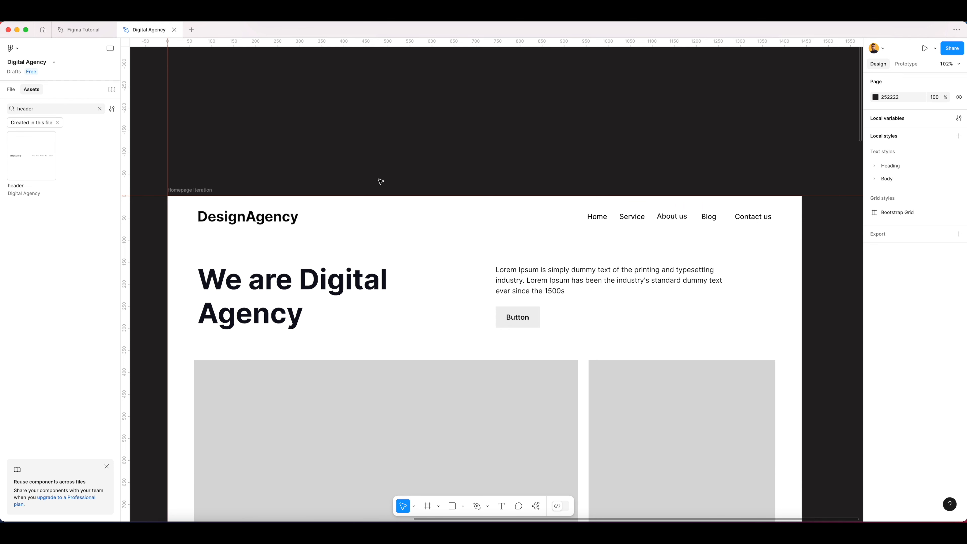
# - Inspect the header instance in the Wireframe layers and compare it with the header and navitem components on the Components page
pyautogui.click(239, 190)
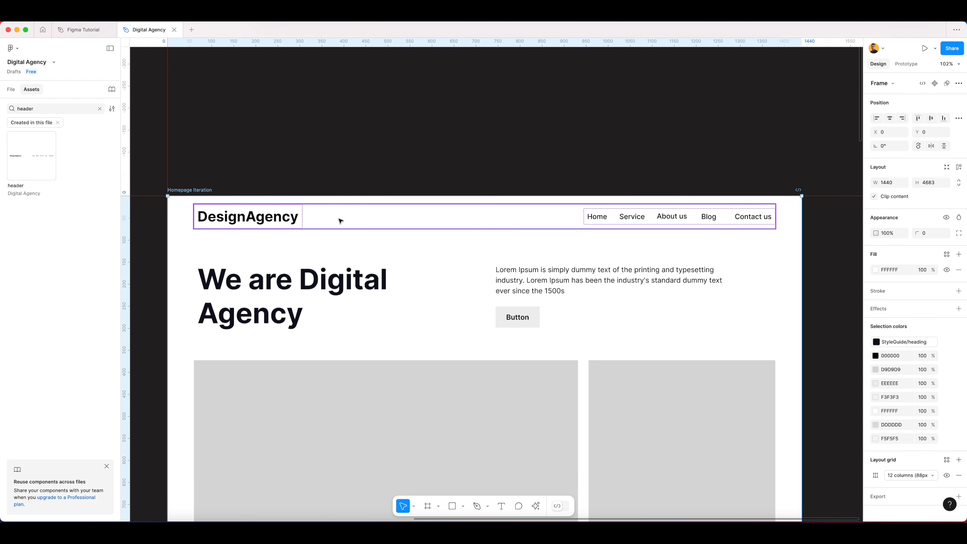
pyautogui.click(340, 220)
pyautogui.click(11, 89)
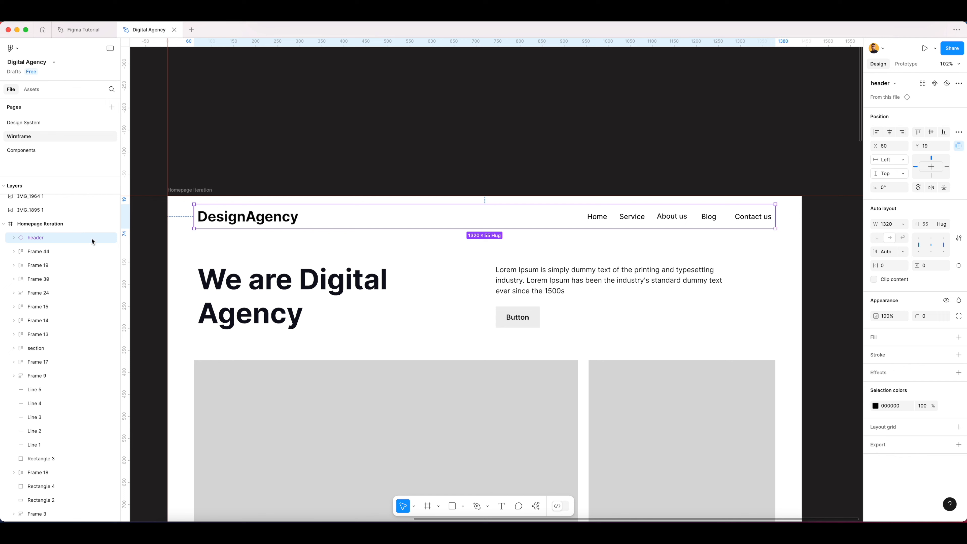
pyautogui.click(33, 151)
pyautogui.click(615, 209)
pyautogui.click(499, 272)
pyautogui.click(507, 303)
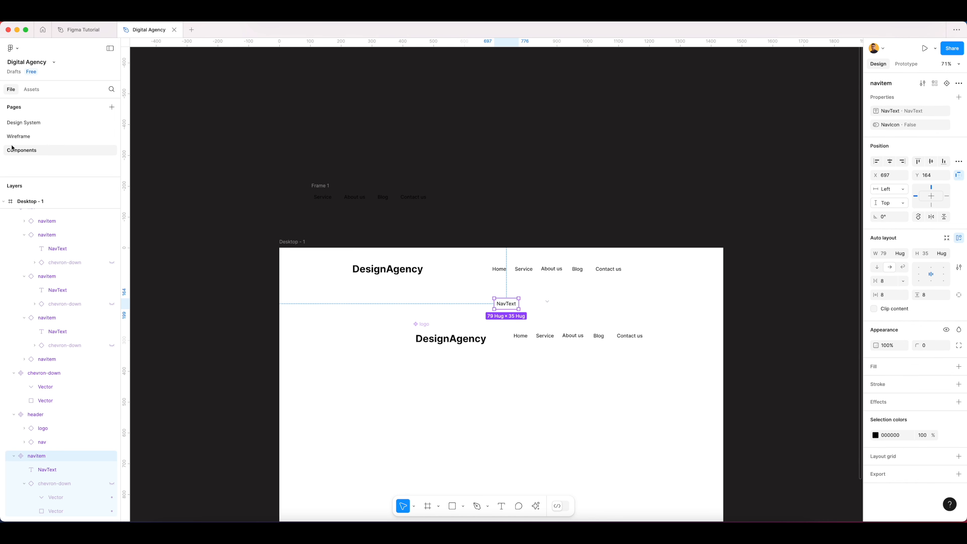
# - Switch to the Wireframe page and turn on the NavIcon property for the header instance's Home item
pyautogui.click(23, 136)
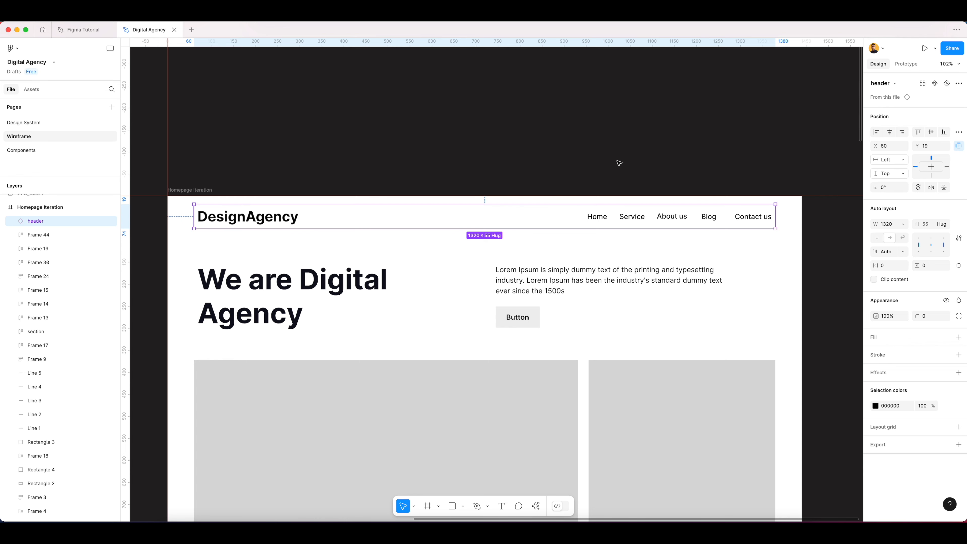
pyautogui.click(609, 166)
pyautogui.scroll(3, 619, 238)
pyautogui.hscroll(2, 612, 235)
pyautogui.hscroll(-2, 552, 238)
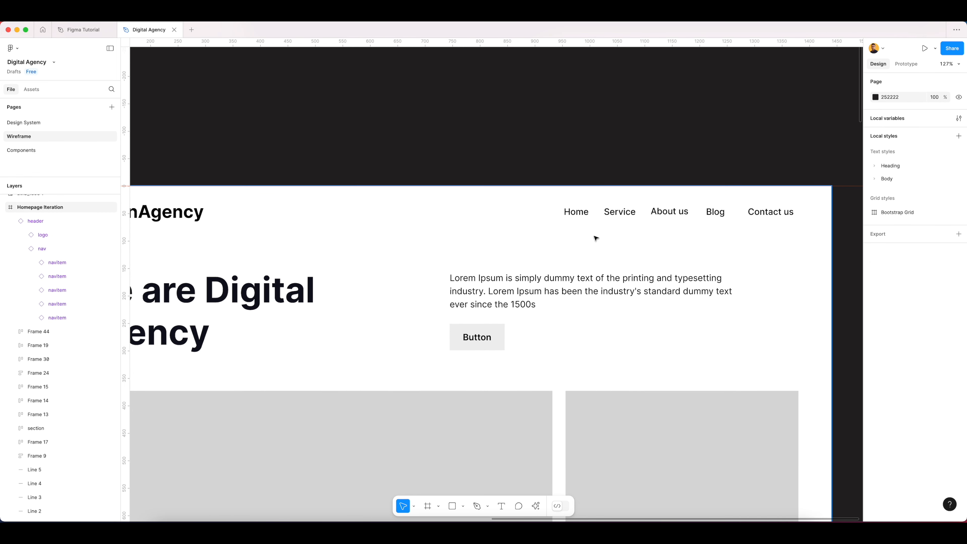
pyautogui.scroll(-2, 590, 234)
pyautogui.click(583, 222)
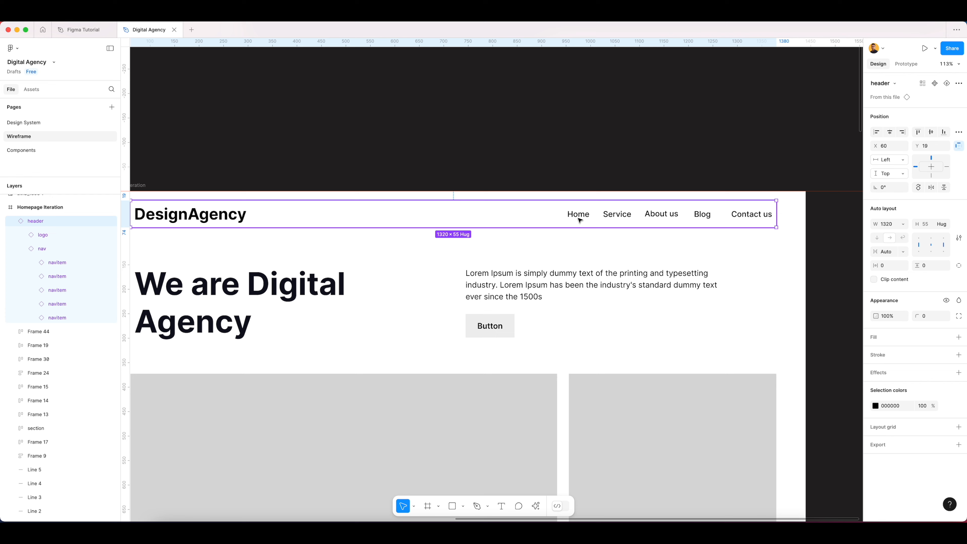
pyautogui.doubleClick(578, 220)
pyautogui.click(578, 221)
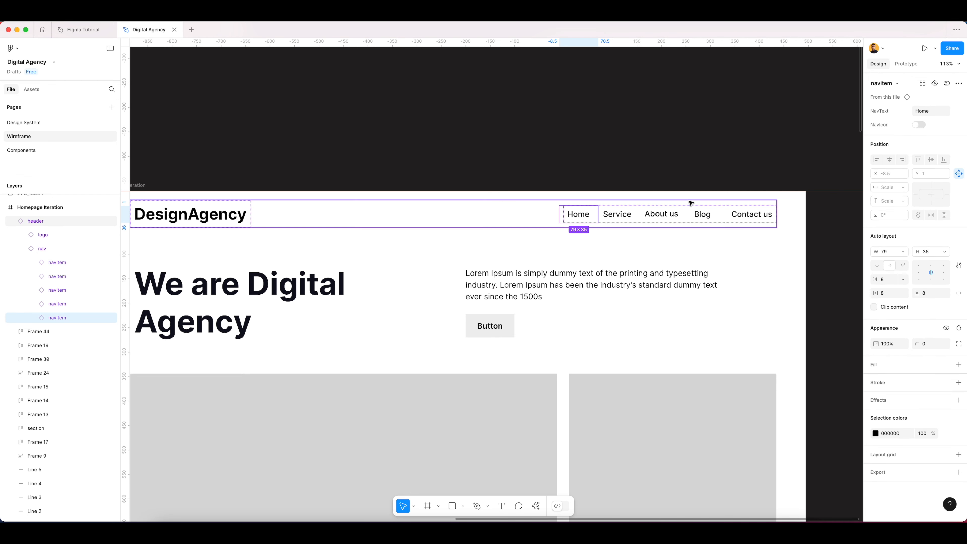
pyautogui.click(919, 125)
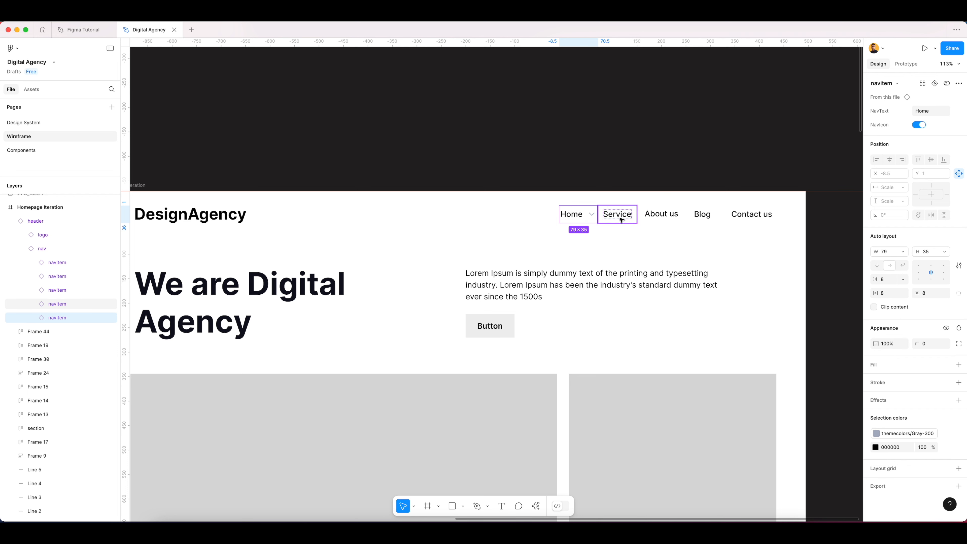
# - Turn on the NavIcon property for the Service item in the header instance
pyautogui.click(621, 220)
pyautogui.click(920, 125)
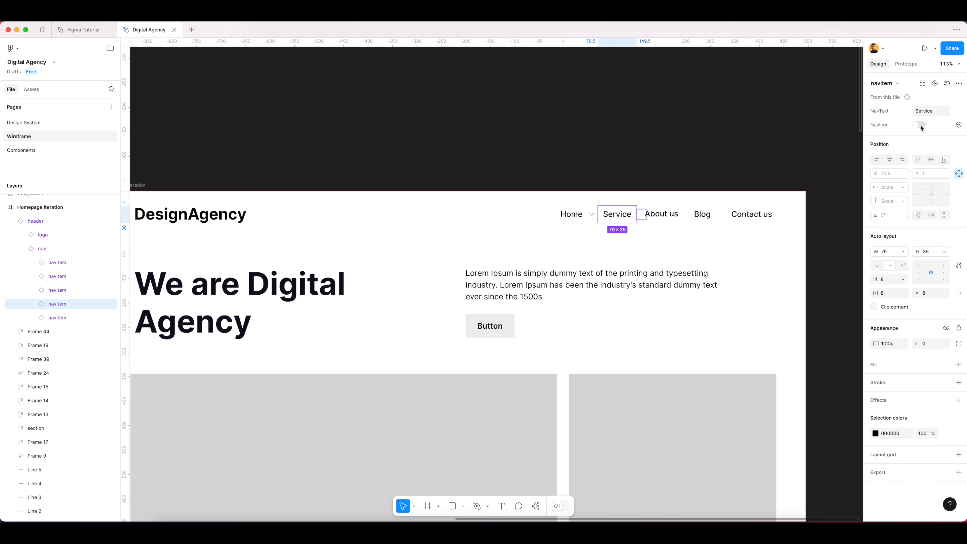
pyautogui.click(641, 139)
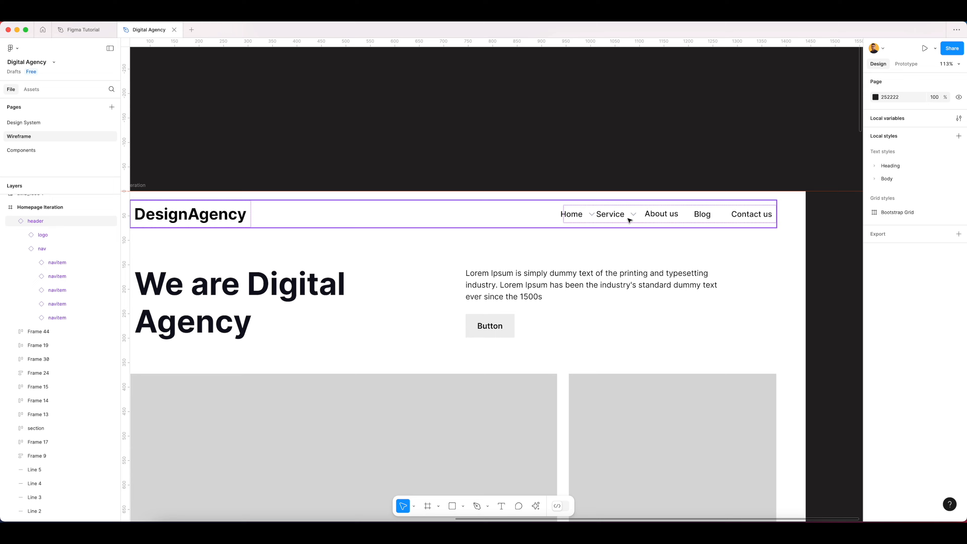
pyautogui.scroll(5, 628, 215)
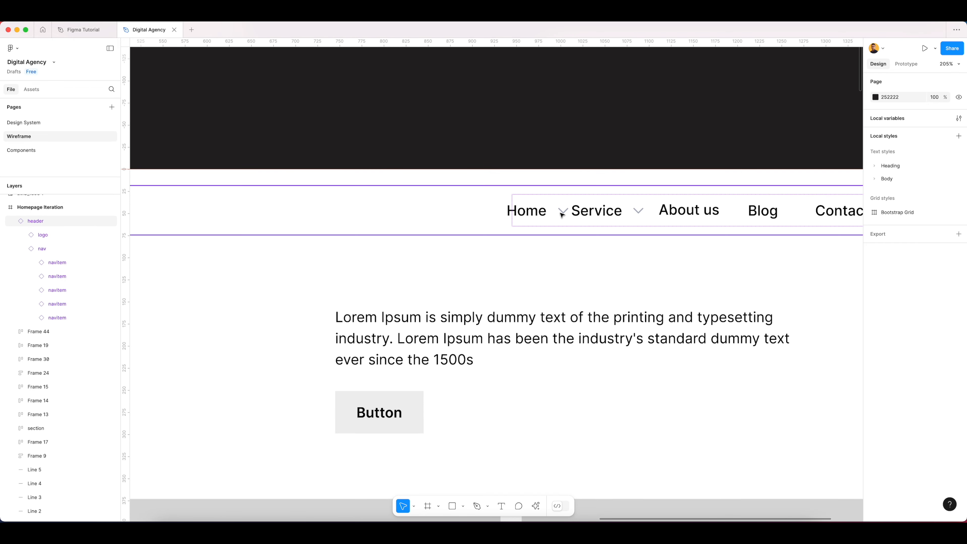
# - Go to the main component of the header's nav instance and add auto layout to it
pyautogui.click(583, 217)
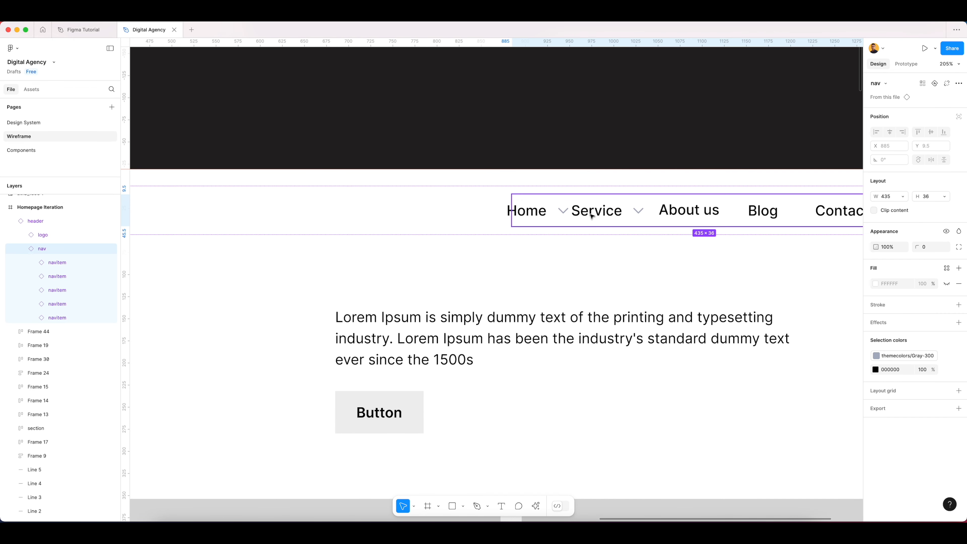
pyautogui.click(907, 98)
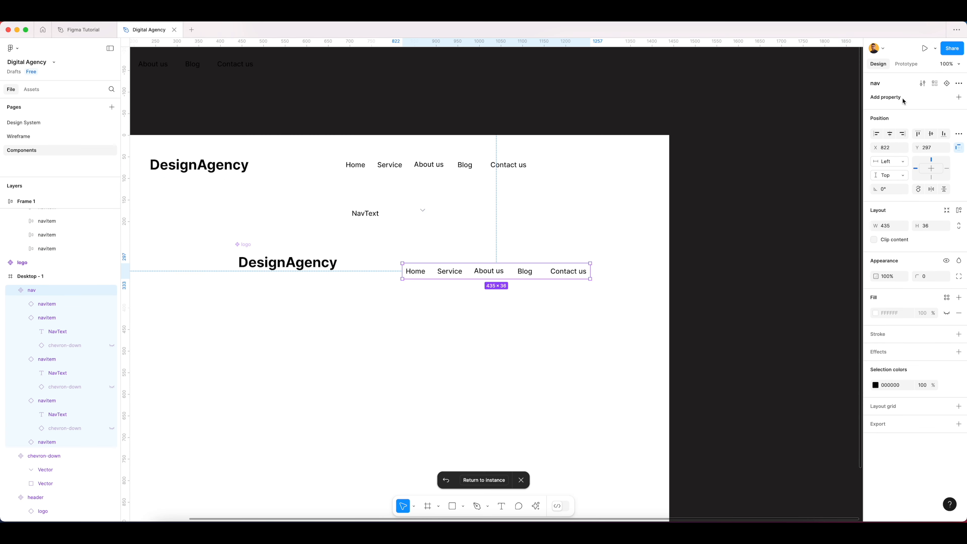
pyautogui.scroll(5, 431, 272)
pyautogui.hscroll(3, 494, 313)
pyautogui.scroll(1, 380, 275)
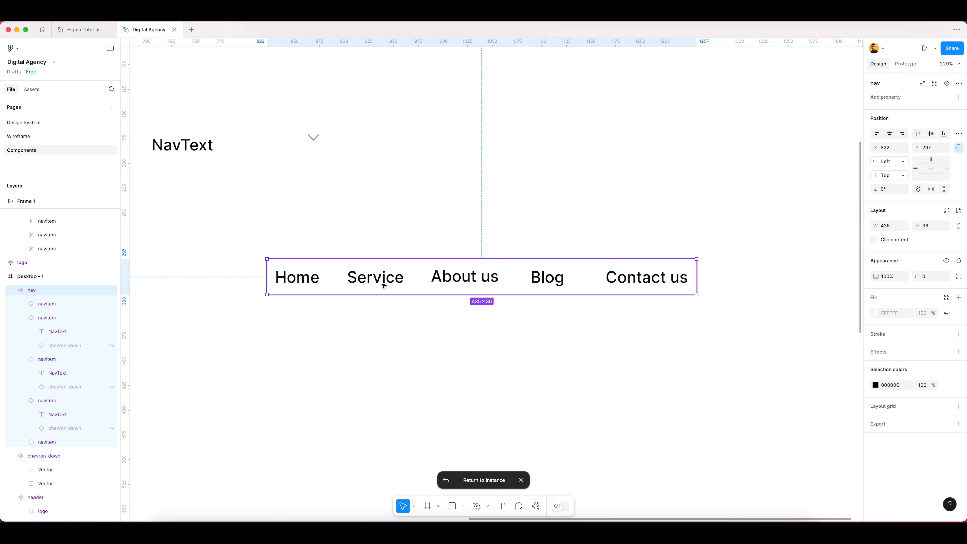
pyautogui.rightClick(345, 276)
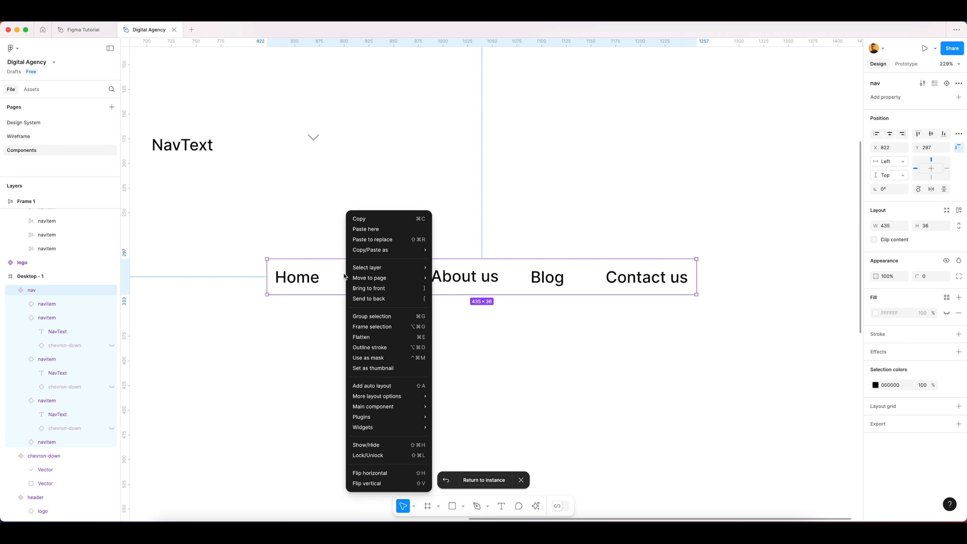
pyautogui.click(385, 385)
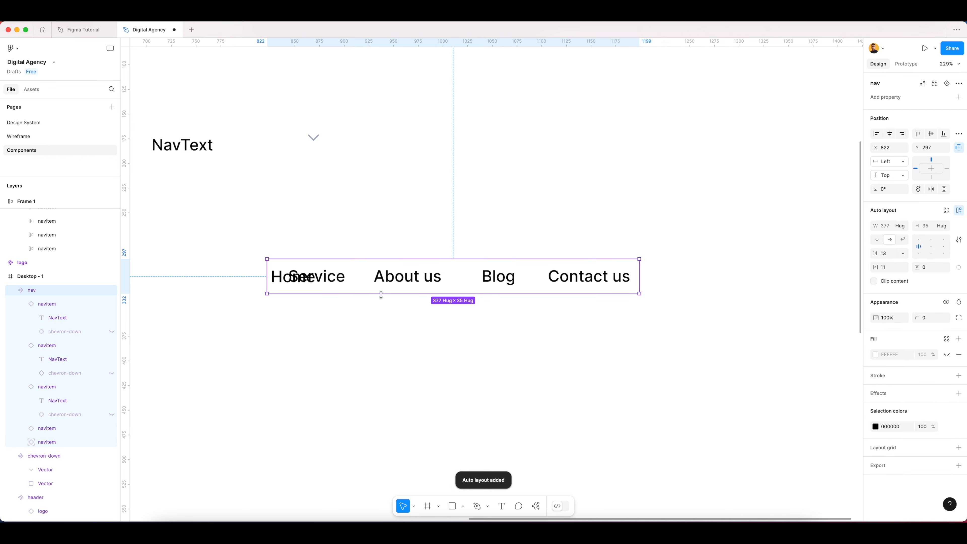
# - Make the Home navitem follow the nav's auto layout and move it to first place, before Service
pyautogui.click(53, 303)
pyautogui.click(24, 304)
pyautogui.click(23, 317)
pyautogui.click(24, 332)
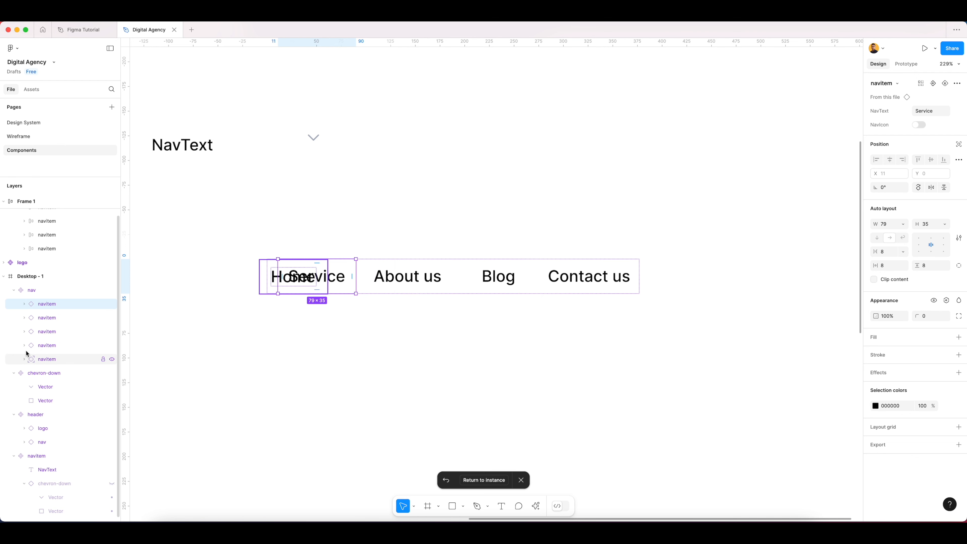
pyautogui.click(44, 345)
pyautogui.click(48, 359)
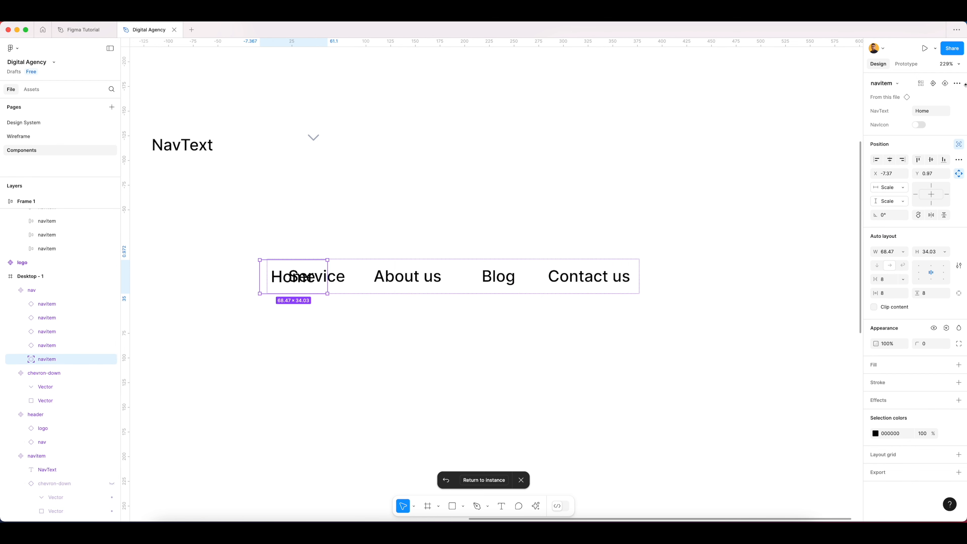
pyautogui.click(959, 145)
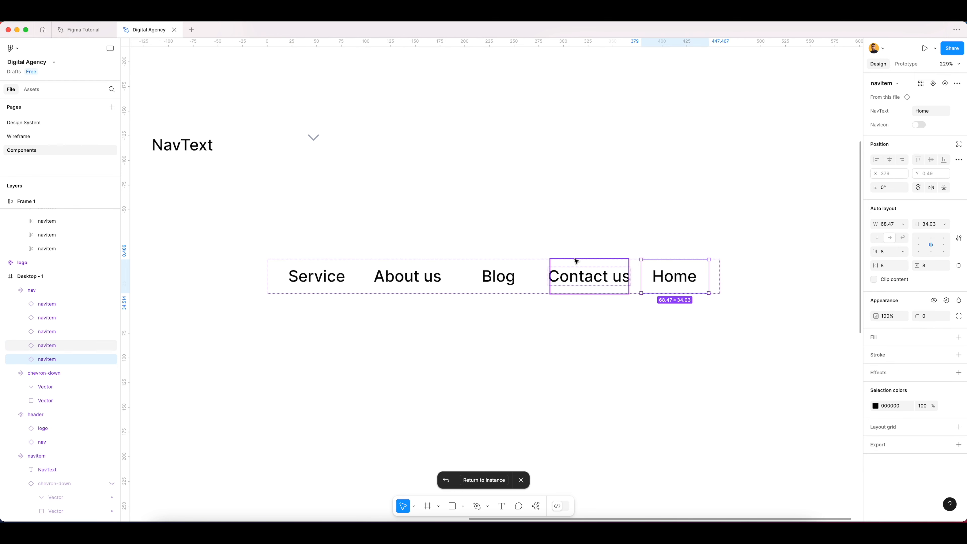
pyautogui.press('Left')
pyautogui.press('Left')
pyautogui.press('Left')
pyautogui.press('Left')
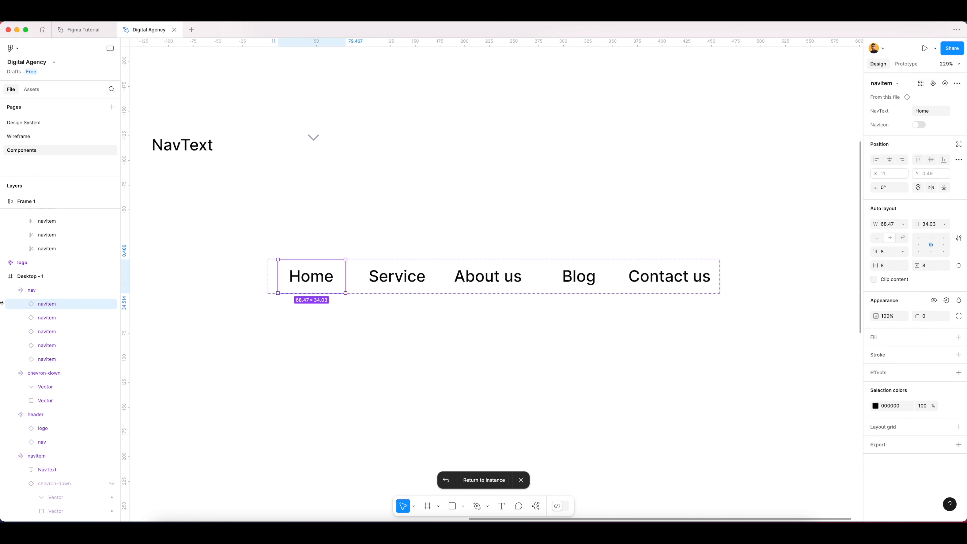
# - Set the nav component's item gap to 0 and its horizontal padding to 0
pyautogui.click(37, 294)
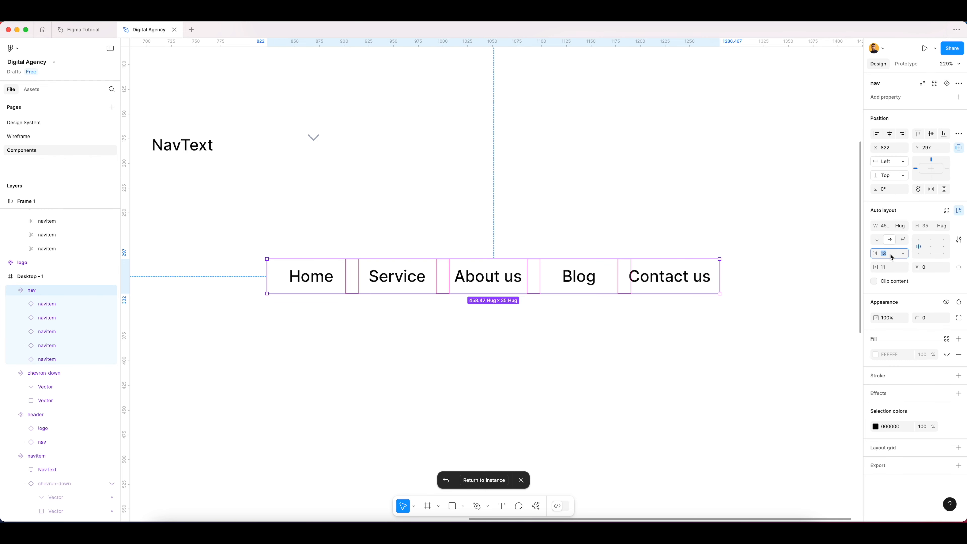
pyautogui.write('0')
pyautogui.press('Tab')
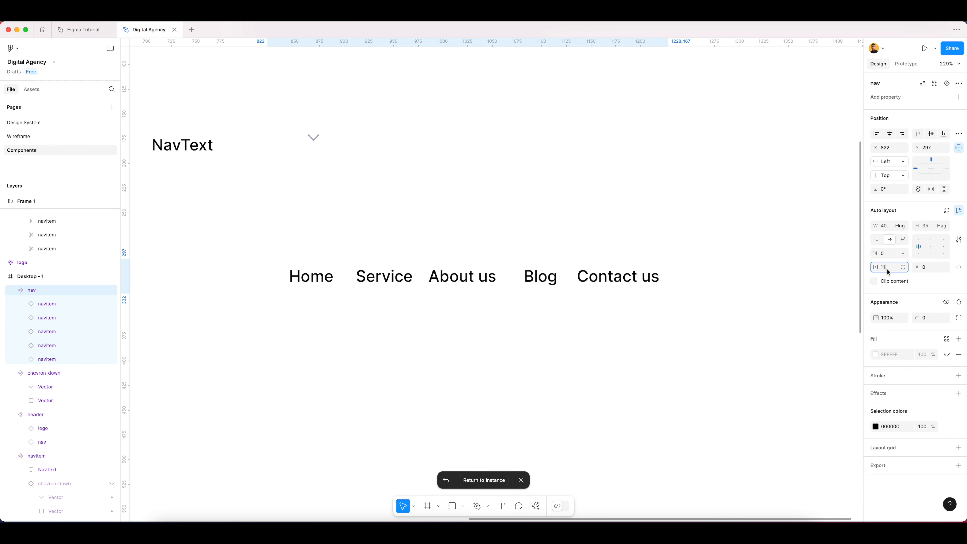
pyautogui.press('Return')
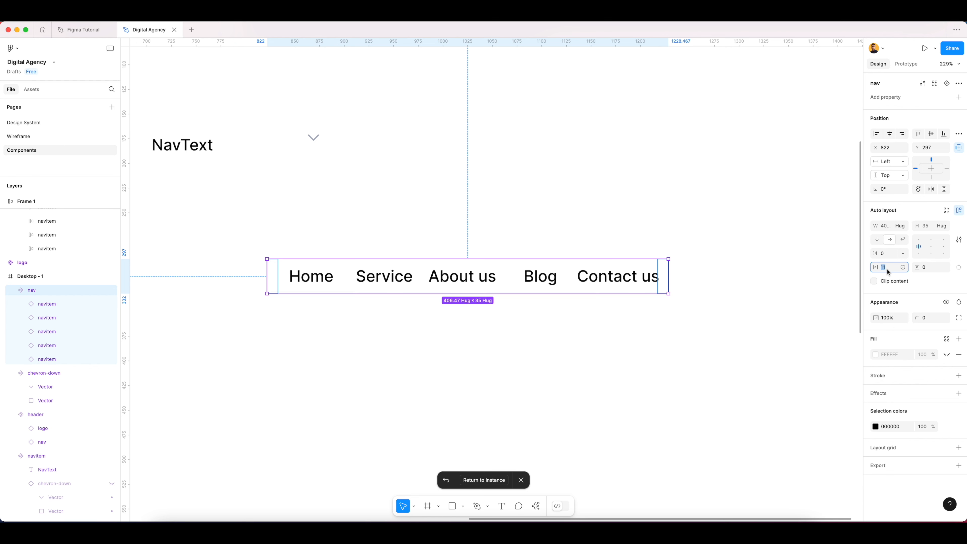
pyautogui.write('0')
pyautogui.press('Return')
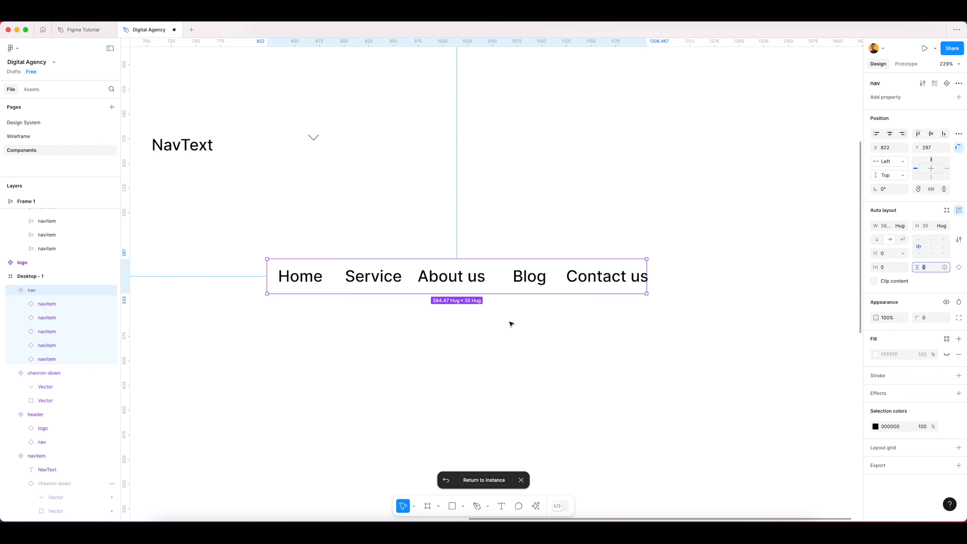
pyautogui.click(511, 321)
# - Go through the navitems in the nav component and set the Contact us item's width to Hug contents
pyautogui.click(47, 303)
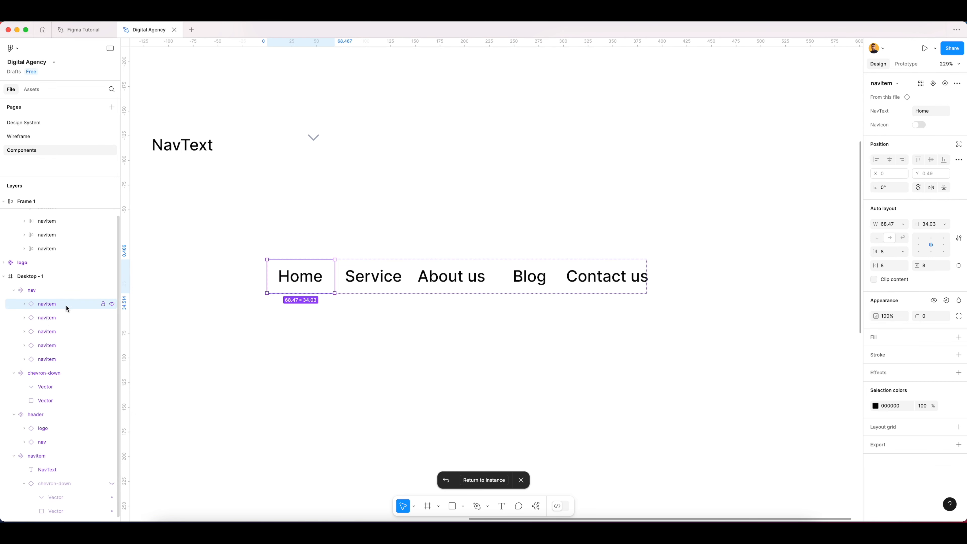
pyautogui.click(52, 318)
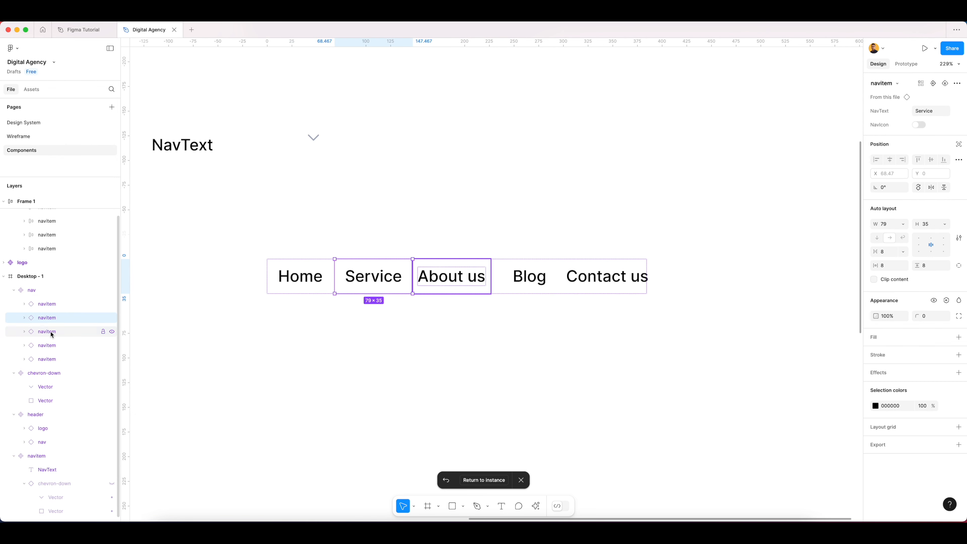
pyautogui.click(48, 332)
pyautogui.click(47, 345)
pyautogui.click(48, 359)
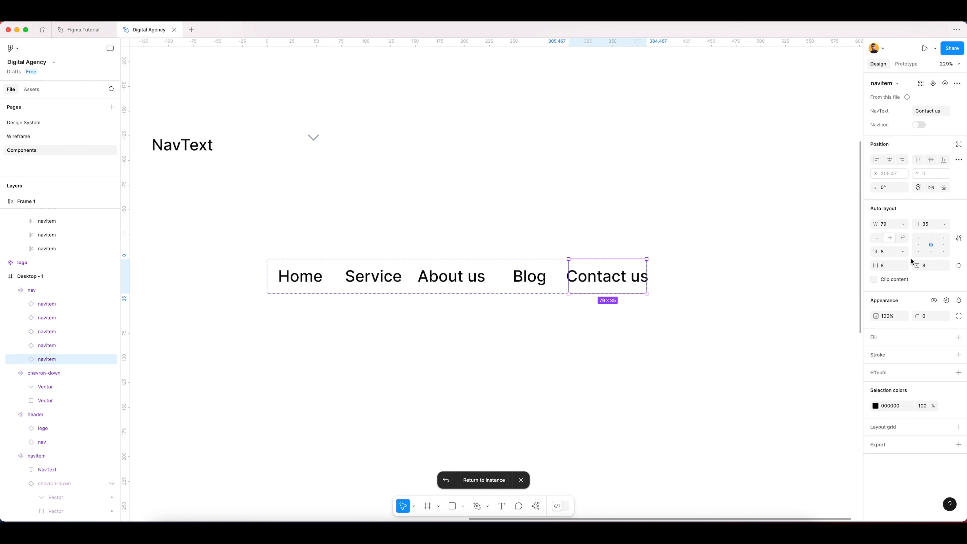
pyautogui.click(898, 225)
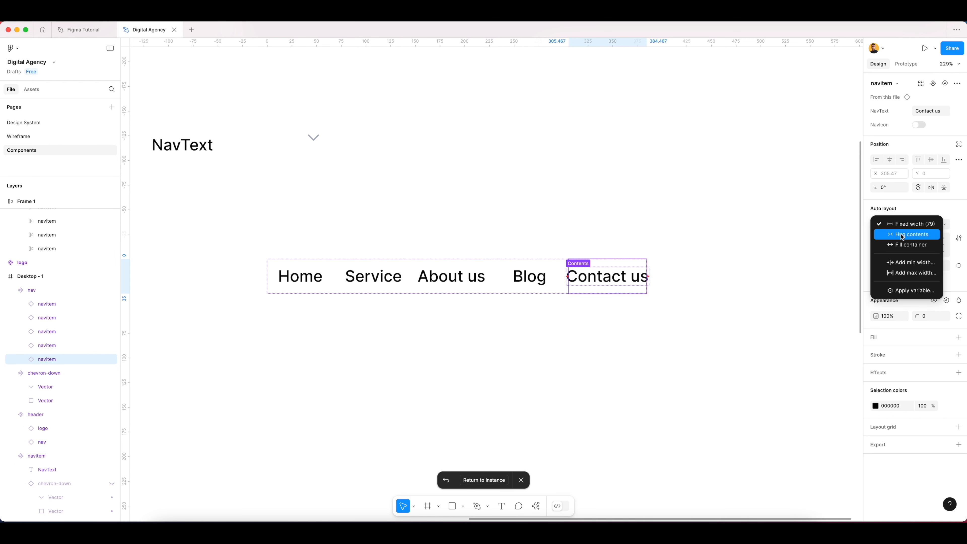
pyautogui.click(900, 234)
# - Select all five navitems in the nav component and set their width to Hug contents
pyautogui.click(528, 276)
pyautogui.click(451, 276)
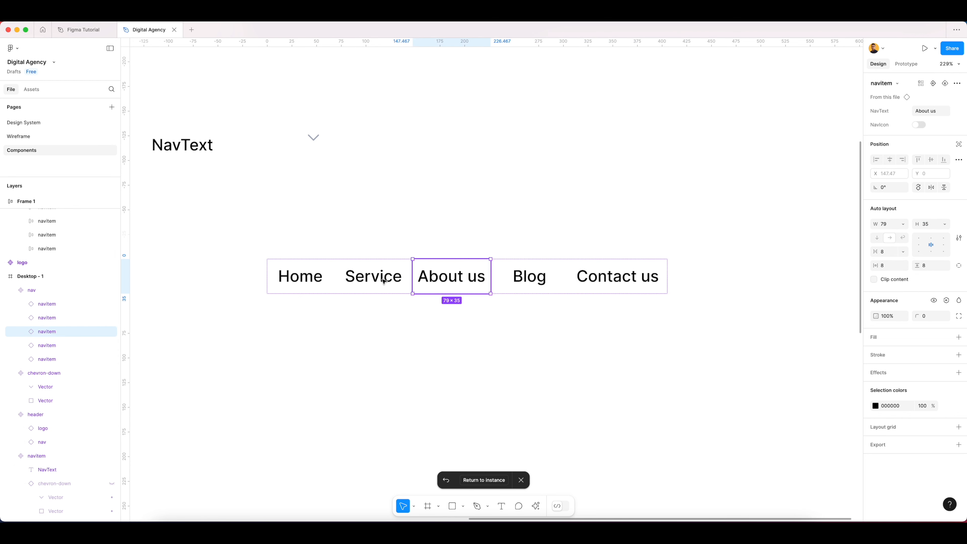
pyautogui.click(301, 276)
pyautogui.keyDown('shift'); pyautogui.click(366, 282); pyautogui.keyUp('shift')
pyautogui.keyDown('shift'); pyautogui.click(451, 276); pyautogui.keyUp('shift')
pyautogui.keyDown('shift'); pyautogui.click(529, 276); pyautogui.keyUp('shift')
pyautogui.keyDown('shift'); pyautogui.click(618, 280); pyautogui.keyUp('shift')
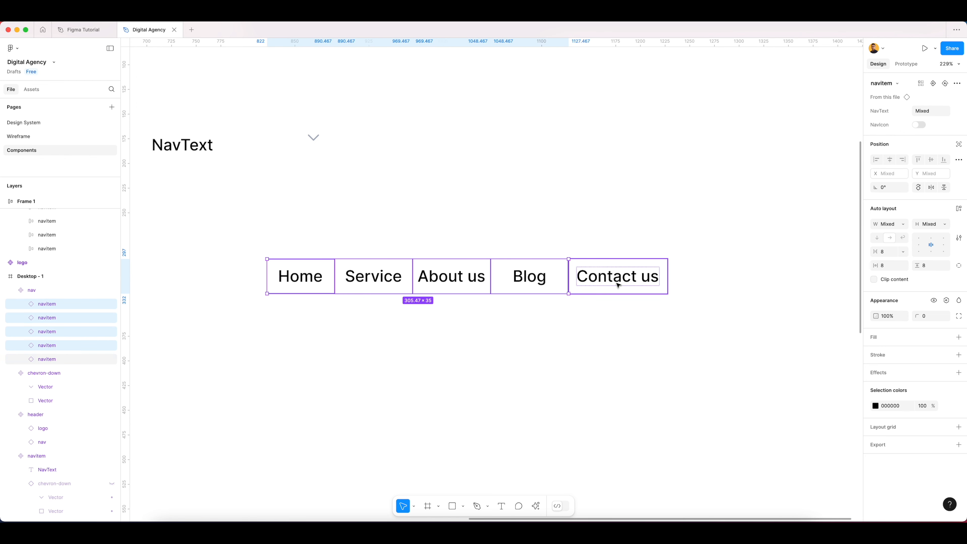
pyautogui.click(905, 227)
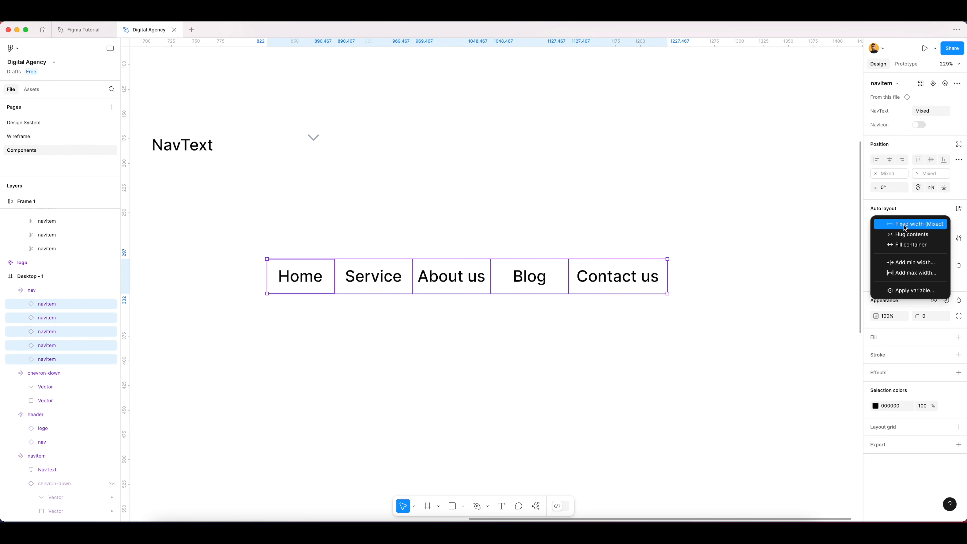
pyautogui.click(911, 234)
# - Set the horizontal padding of all five navitems, Home through Contact us, to 12
pyautogui.click(252, 246)
pyautogui.click(289, 274)
pyautogui.click(288, 274)
pyautogui.keyDown('shift'); pyautogui.click(364, 281); pyautogui.keyUp('shift')
pyautogui.keyDown('shift'); pyautogui.click(438, 287); pyautogui.keyUp('shift')
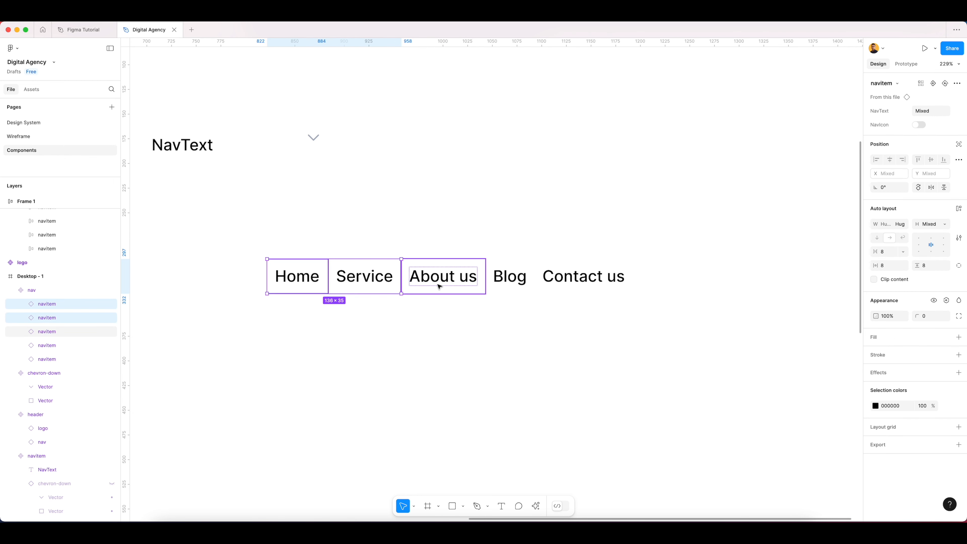
pyautogui.keyDown('shift'); pyautogui.click(510, 282); pyautogui.keyUp('shift')
pyautogui.keyDown('shift'); pyautogui.click(569, 282); pyautogui.keyUp('shift')
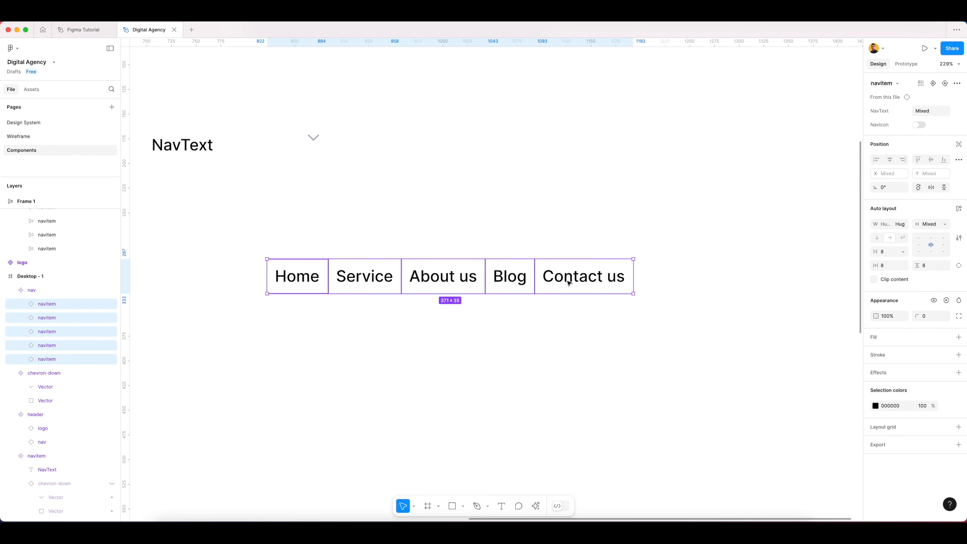
pyautogui.click(884, 268)
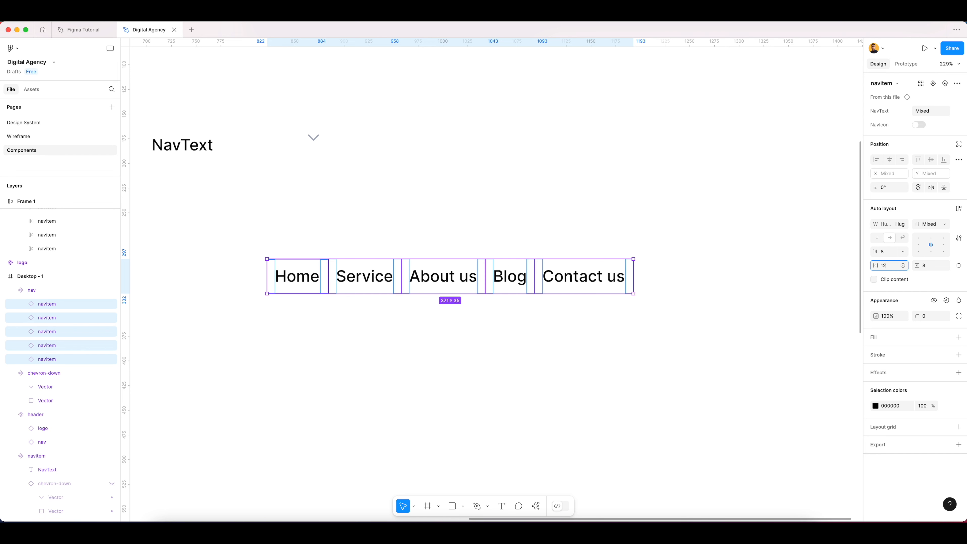
pyautogui.press('Tab')
pyautogui.click(434, 317)
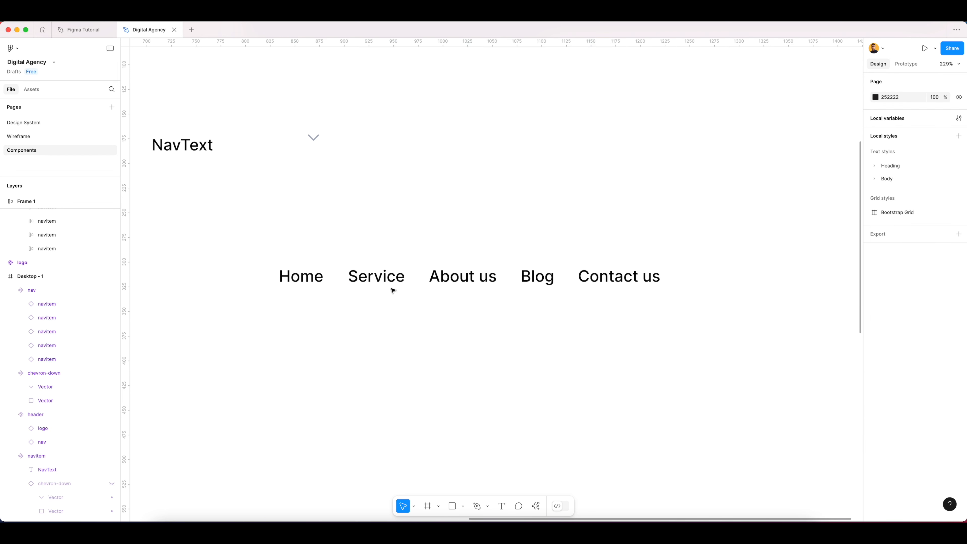
# - Return to the nav instance on the Wireframe page and check the spacing of its items and chevrons
pyautogui.click(297, 284)
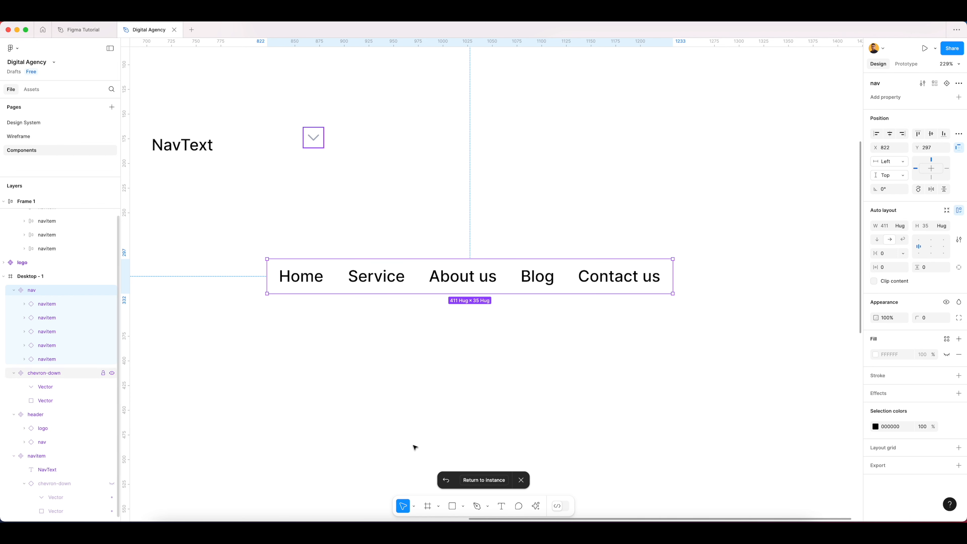
pyautogui.click(489, 480)
pyautogui.click(499, 329)
pyautogui.doubleClick(468, 265)
pyautogui.click(469, 266)
pyautogui.scroll(-5, 524, 269)
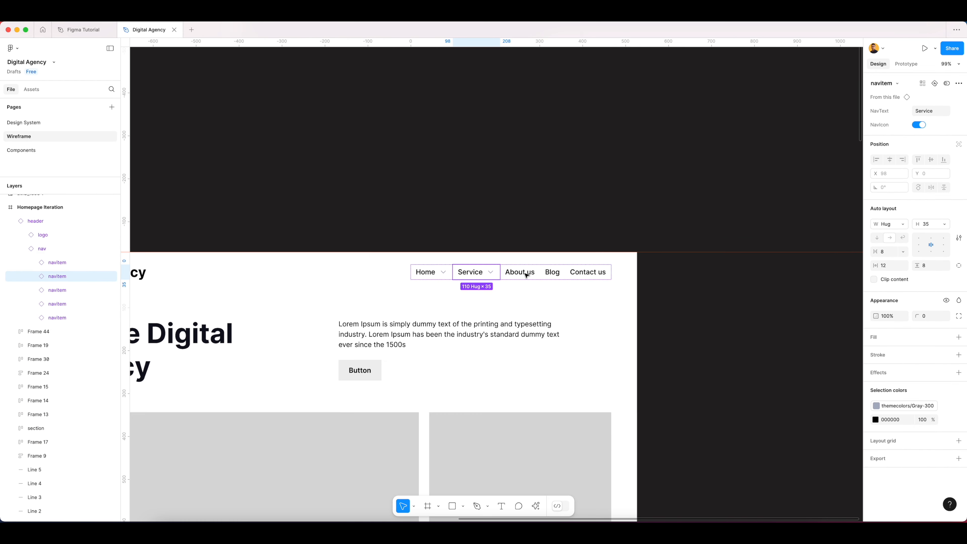
pyautogui.click(509, 227)
pyautogui.scroll(5, 438, 274)
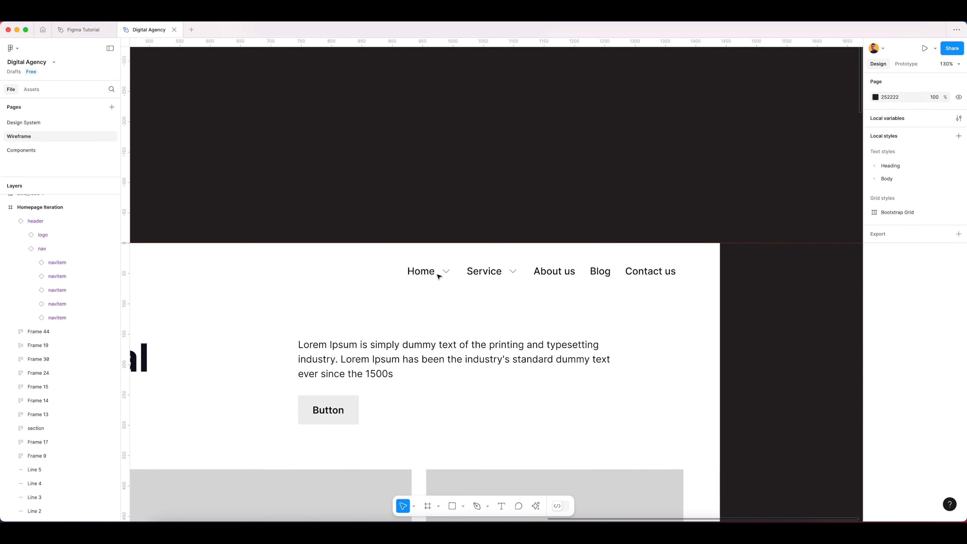
# - Turn off the NavIcon property for the Home and Service navitems in the header instance of the homepage wireframe
pyautogui.click(438, 272)
pyautogui.click(438, 273)
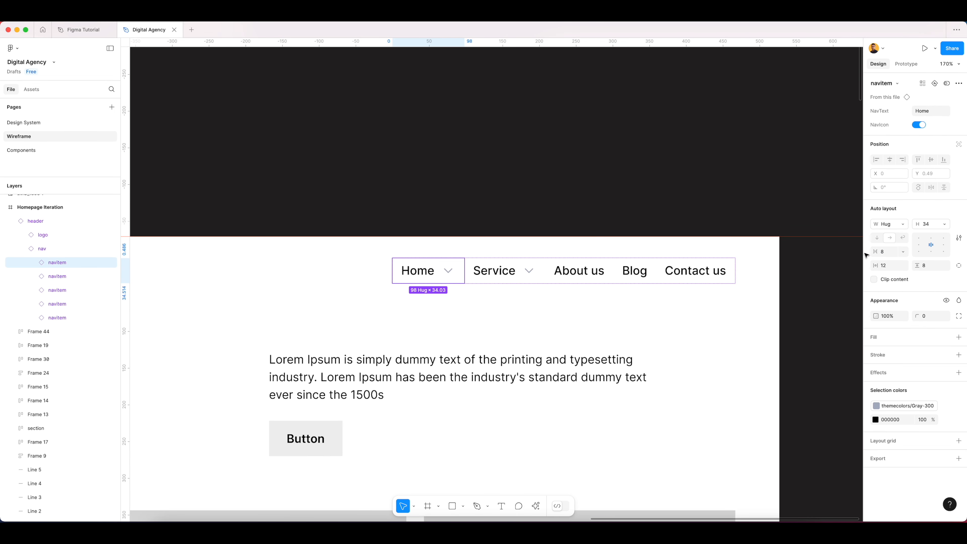
pyautogui.click(917, 125)
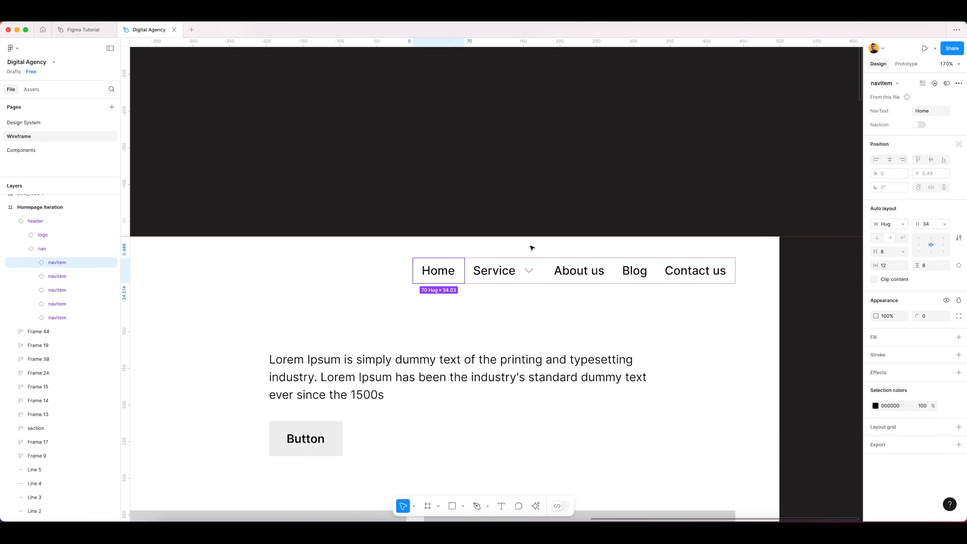
pyautogui.click(528, 268)
pyautogui.click(917, 125)
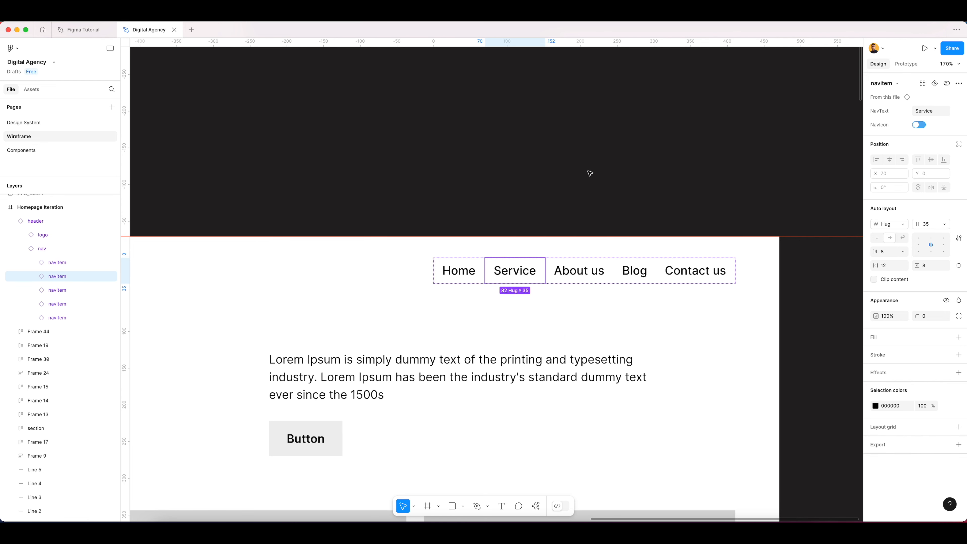
pyautogui.click(548, 180)
pyautogui.scroll(-5, 579, 191)
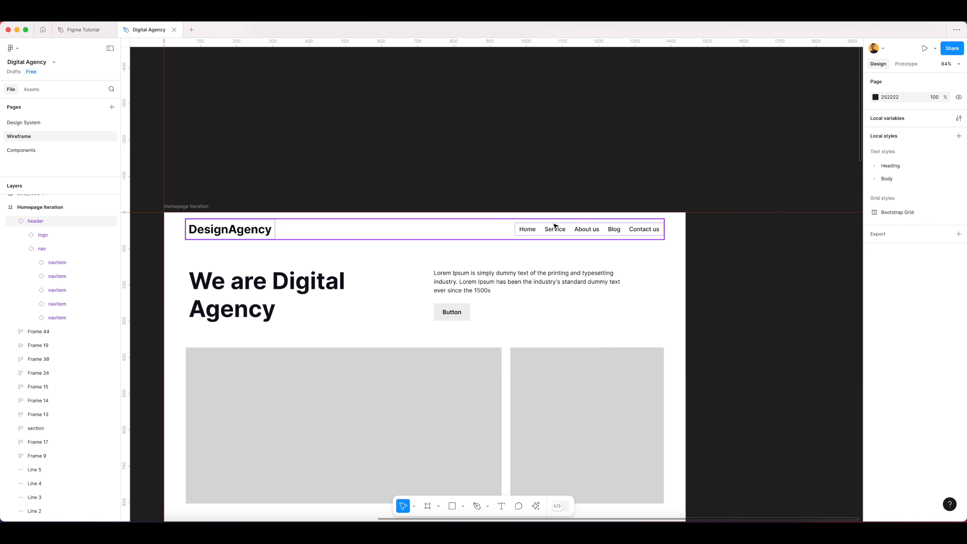
# - On the Components page, move the header component to the lower part of the Desktop - 1 frame, at about Y 650
pyautogui.click(554, 225)
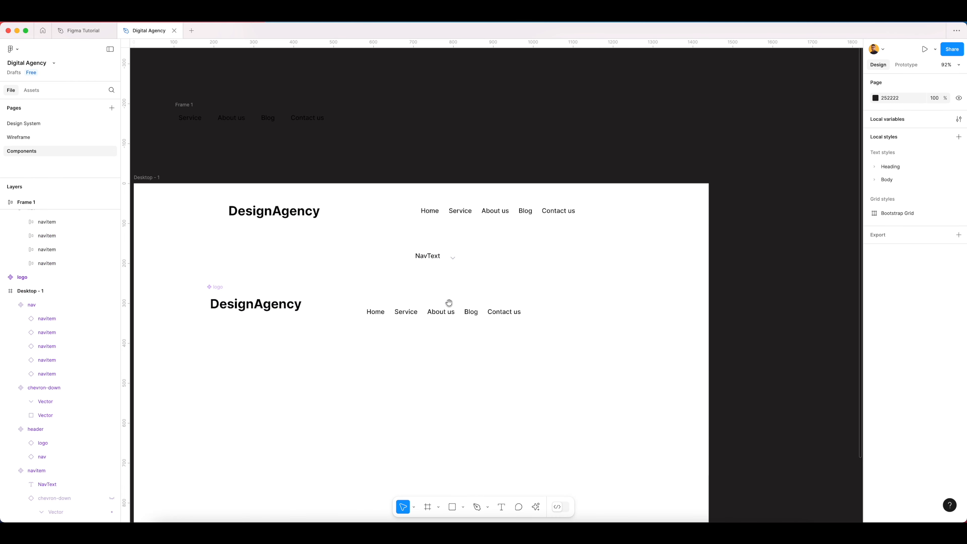
pyautogui.moveTo(448, 304); pyautogui.dragTo(502, 281)
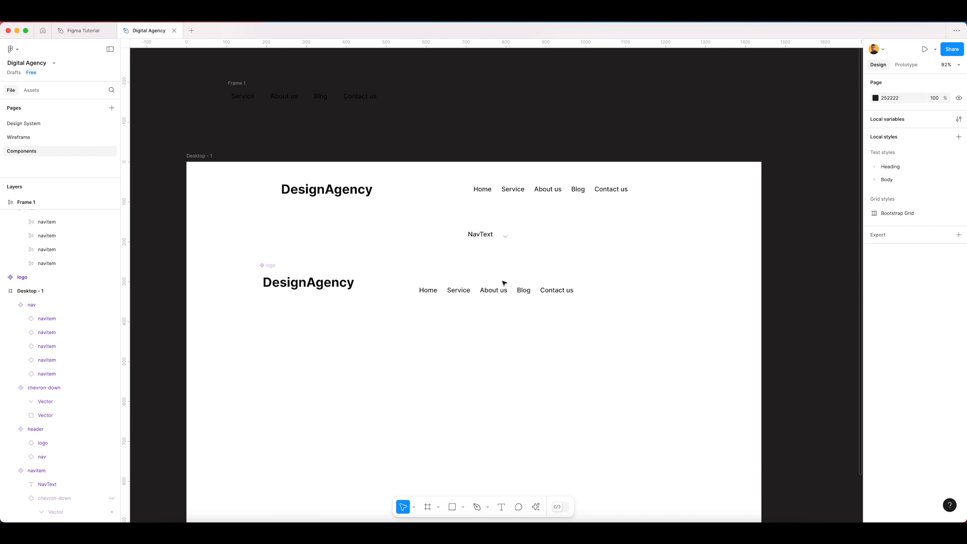
pyautogui.moveTo(560, 220); pyautogui.dragTo(538, 229)
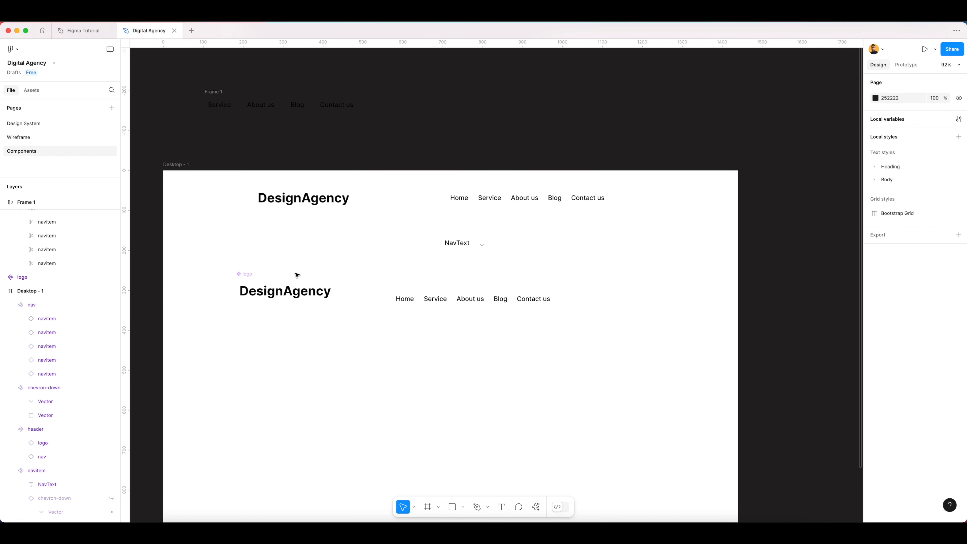
pyautogui.click(302, 203)
pyautogui.moveTo(335, 201); pyautogui.dragTo(341, 440)
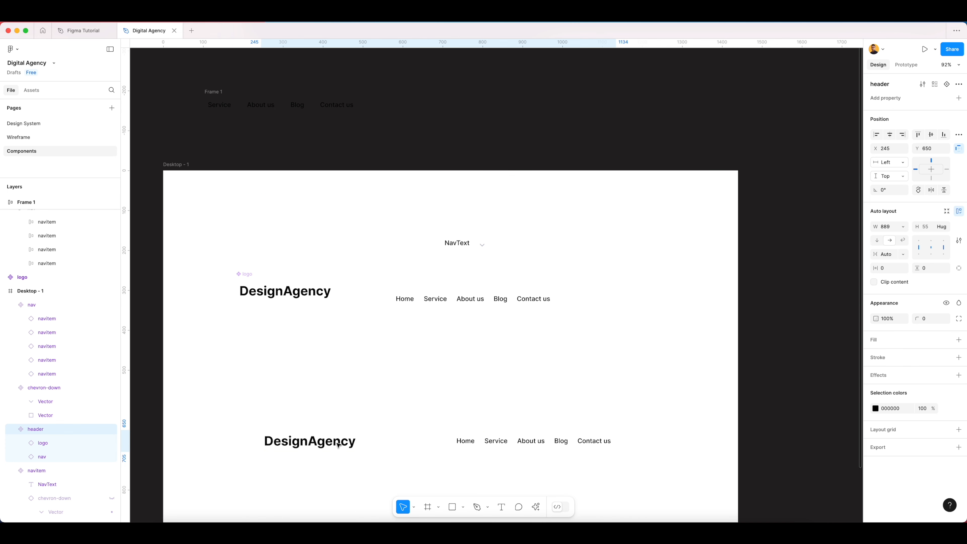
# - Stack the logo above the NavText item in the frame's upper-left area and nest the logo component inside the Desktop - 1 frame
pyautogui.moveTo(289, 292); pyautogui.dragTo(279, 238)
pyautogui.moveTo(457, 248); pyautogui.dragTo(243, 272)
pyautogui.click(245, 235)
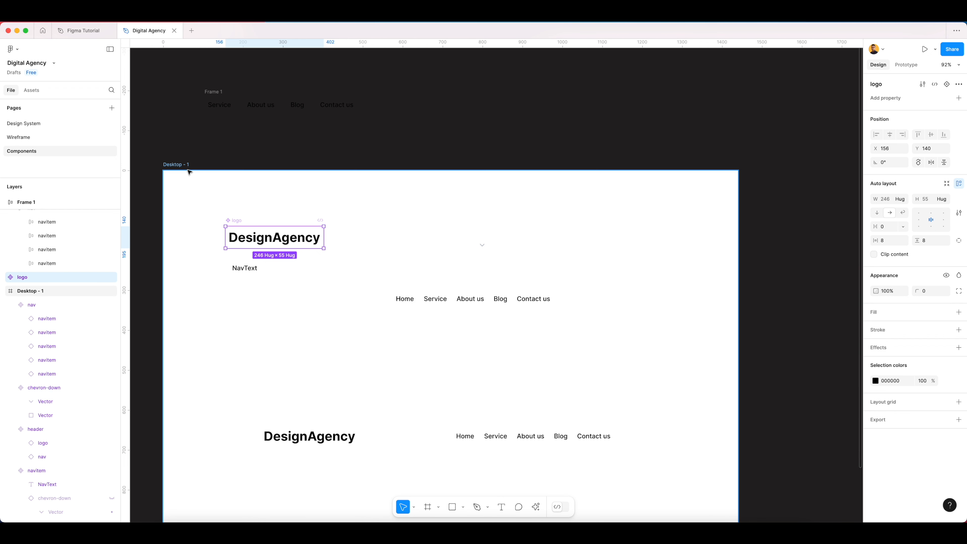
pyautogui.press('super+x')
pyautogui.click(180, 165)
pyautogui.press('super+v')
pyautogui.click(354, 213)
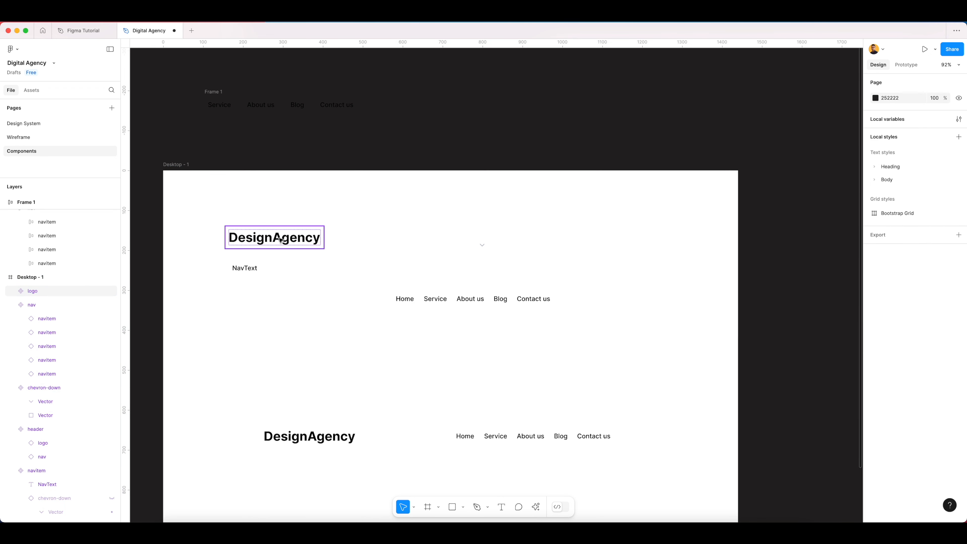
# - Line up the logo, NavText item and nav components in one left-aligned column inside the Desktop - 1 frame
pyautogui.click(284, 240)
pyautogui.click(244, 265)
pyautogui.click(404, 303)
pyautogui.moveTo(403, 311); pyautogui.dragTo(240, 307)
pyautogui.click(481, 245)
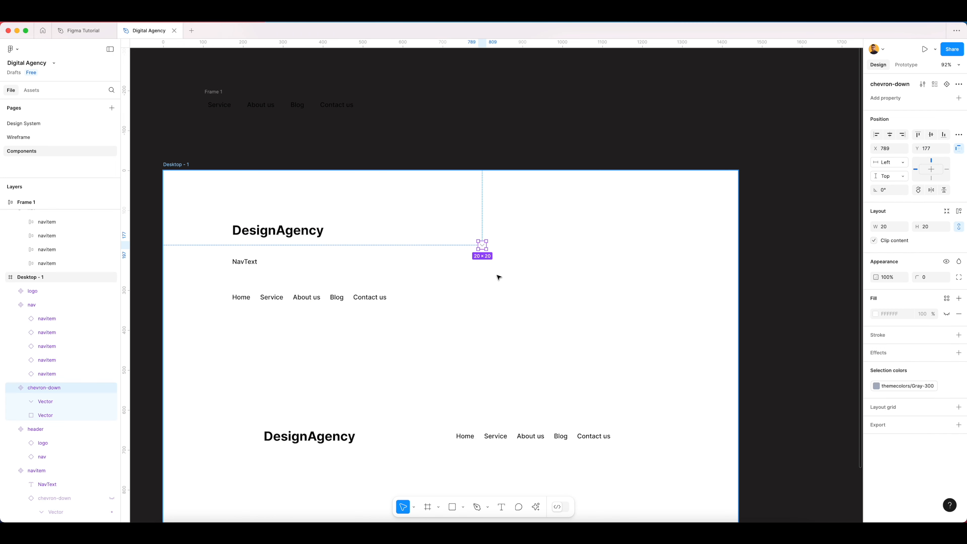
# - Duplicate the Desktop - 1 frame beside the original and rename the copy as icon
pyautogui.scroll(-3, 498, 277)
pyautogui.moveTo(545, 267); pyautogui.dragTo(503, 274)
pyautogui.click(254, 208)
pyautogui.press('super+d')
pyautogui.press('super+r')
pyautogui.write('lo')
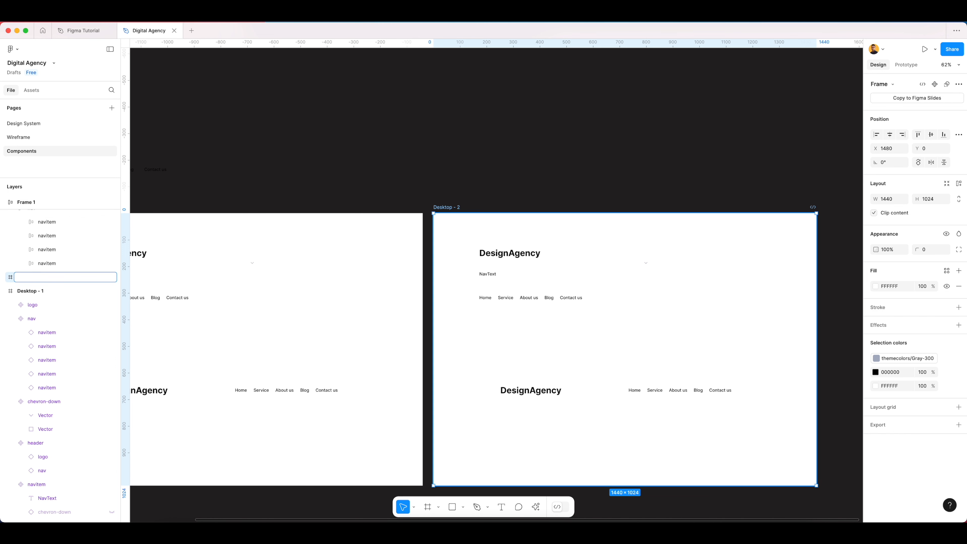
pyautogui.press('Return')
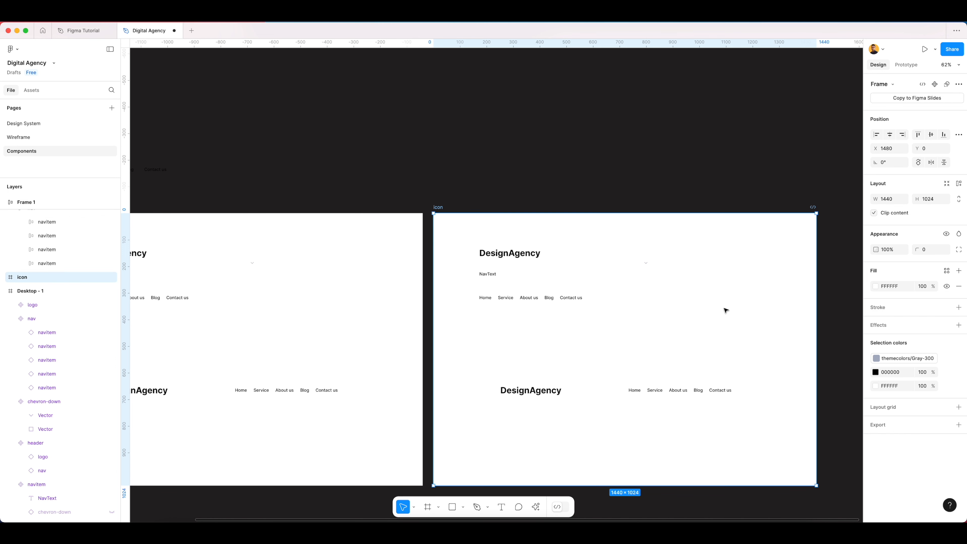
# - Delete all the copied components from the icon frame
pyautogui.moveTo(476, 239); pyautogui.dragTo(688, 444)
pyautogui.press('super+z')
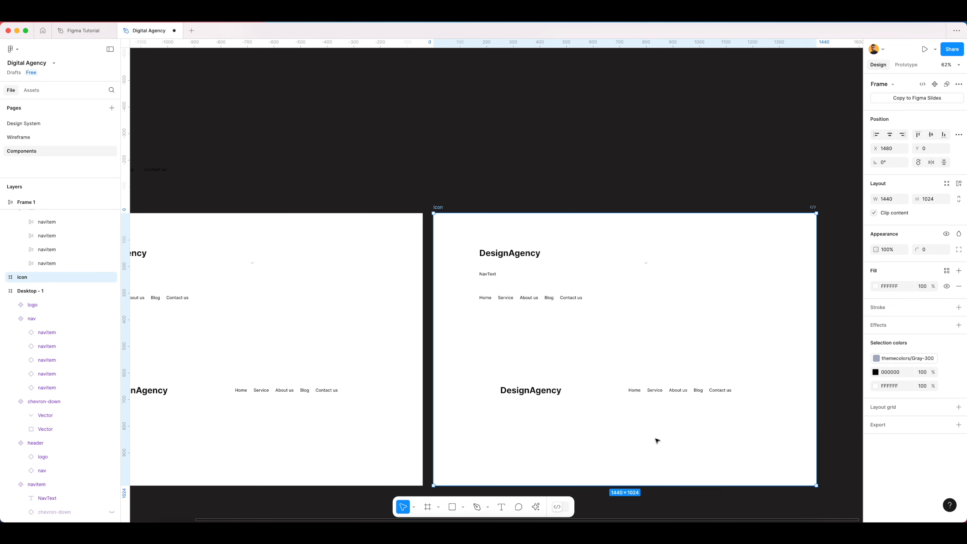
pyautogui.click(442, 229)
pyautogui.moveTo(471, 242); pyautogui.dragTo(491, 255)
pyautogui.click(680, 427)
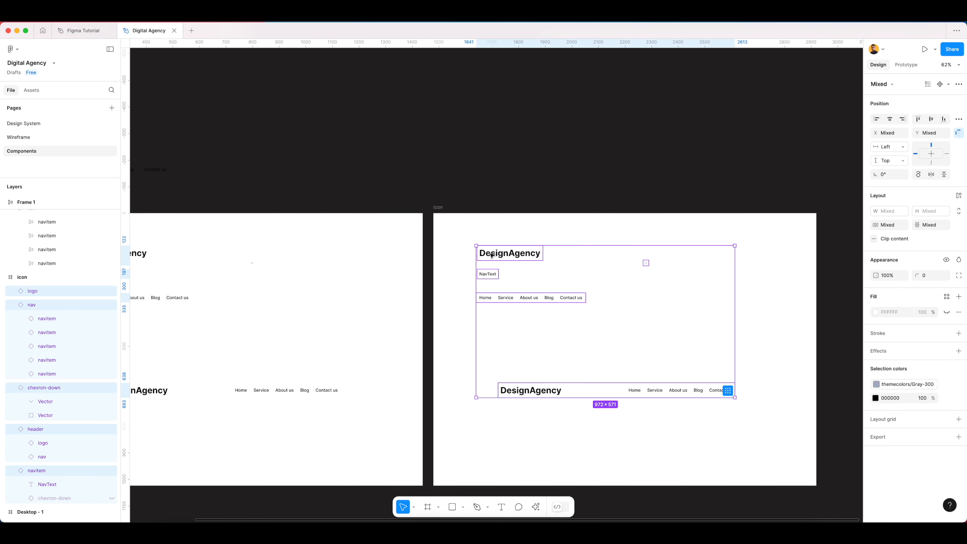
pyautogui.press('Delete')
# - Move the chevron-down component from Desktop - 1 into the upper-left area of the icon frame
pyautogui.moveTo(252, 262); pyautogui.dragTo(479, 249)
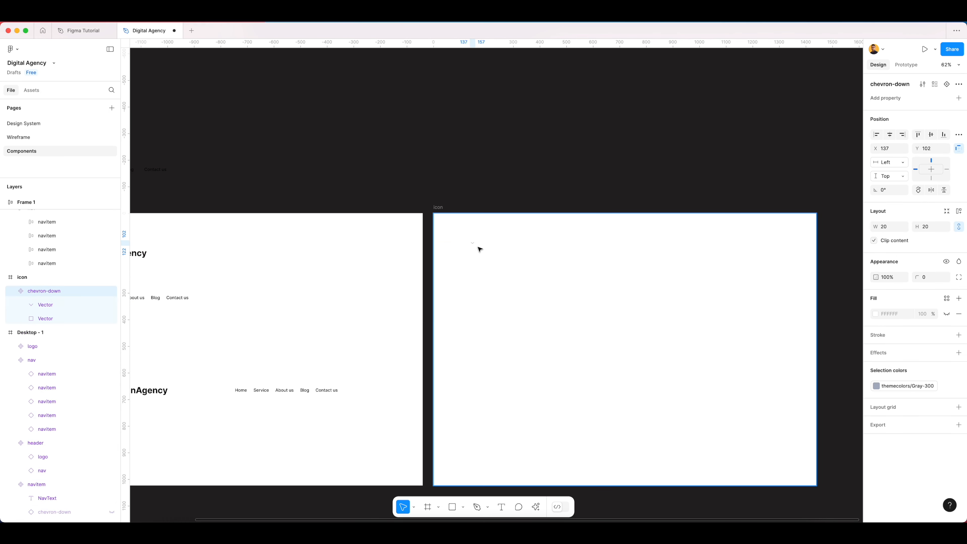
pyautogui.click(488, 275)
pyautogui.hscroll(-3, 595, 292)
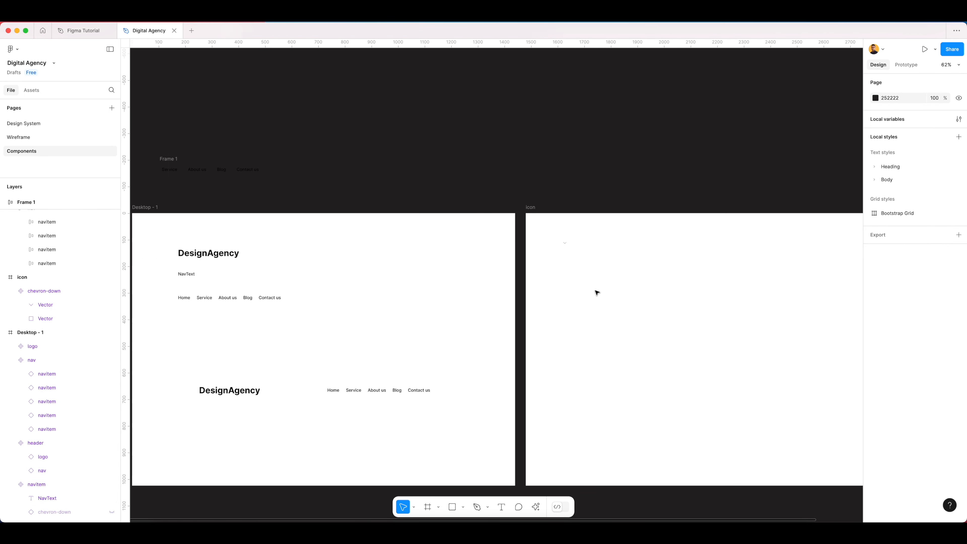
# - Move the header component up so it sits directly below the nav component, in line with the column's left edge
pyautogui.hscroll(-1, 597, 292)
pyautogui.click(286, 392)
pyautogui.moveTo(287, 392); pyautogui.dragTo(297, 324)
pyautogui.click(344, 386)
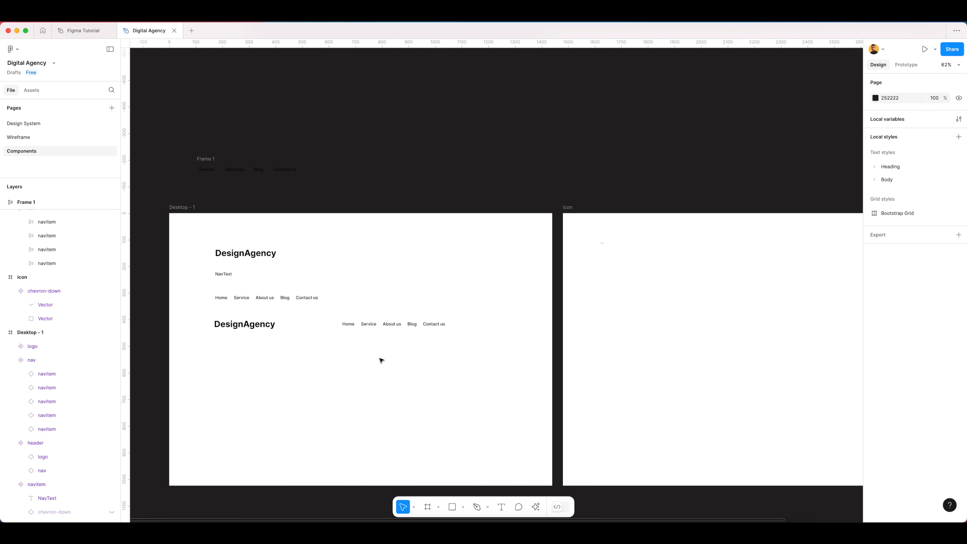